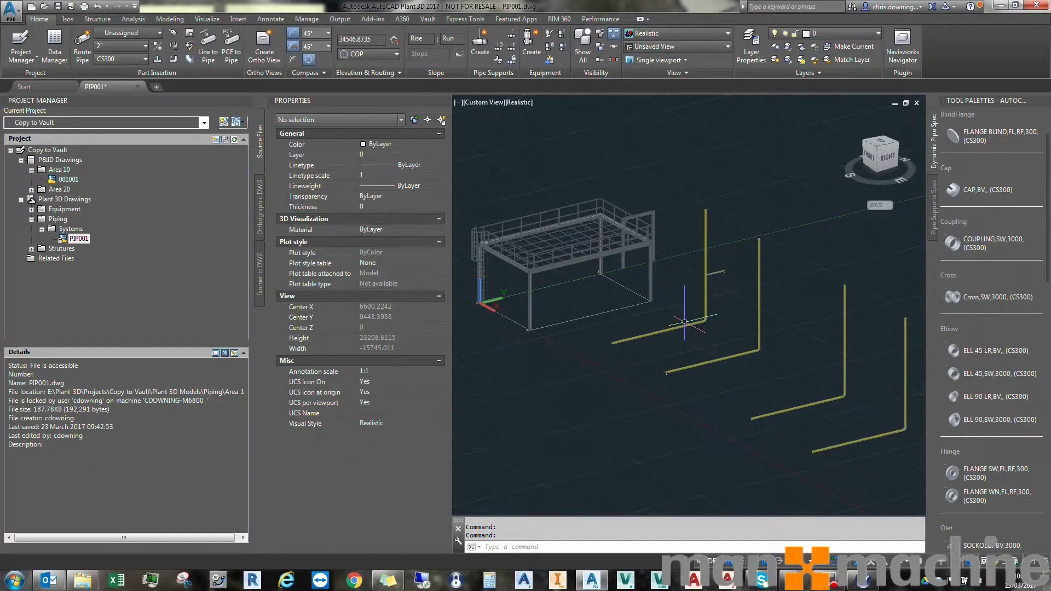
# Inspect the tag and line number properties of the first two pipes beside the platform
pyautogui.click(684, 324)
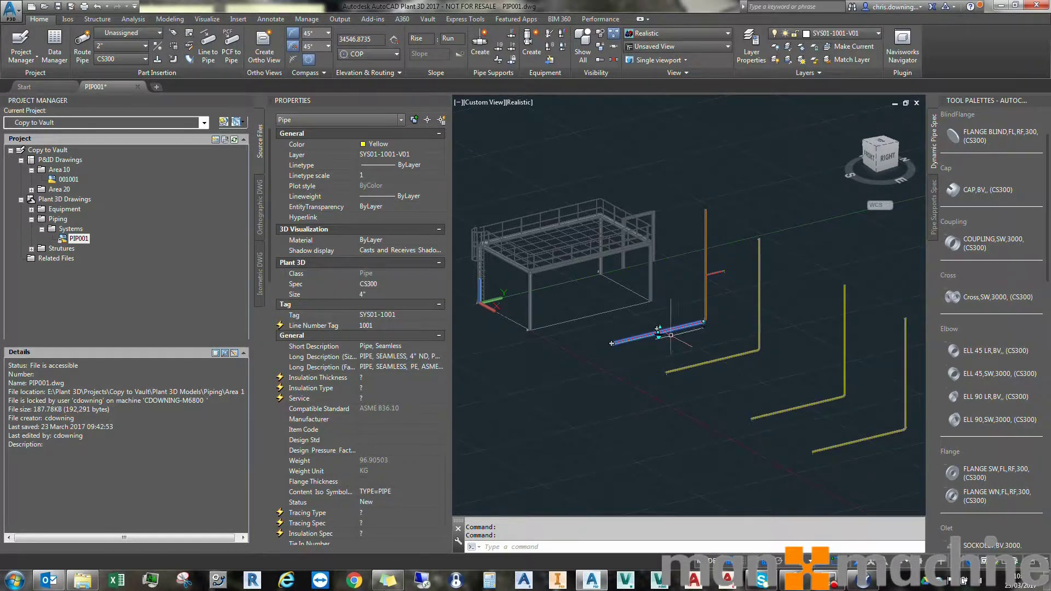
pyautogui.press('Escape')
pyautogui.click(712, 361)
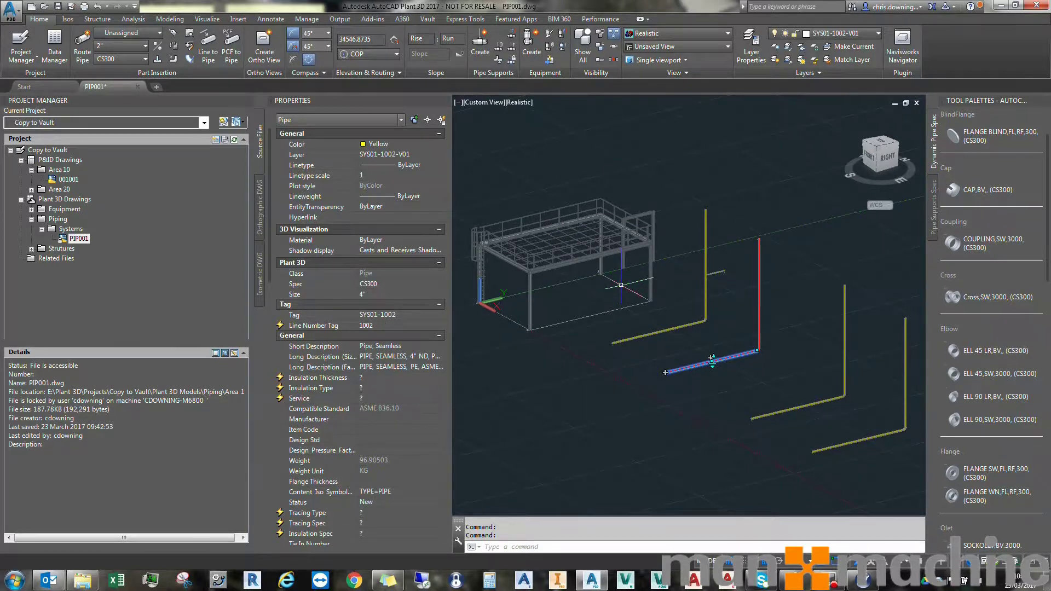
pyautogui.press('Escape')
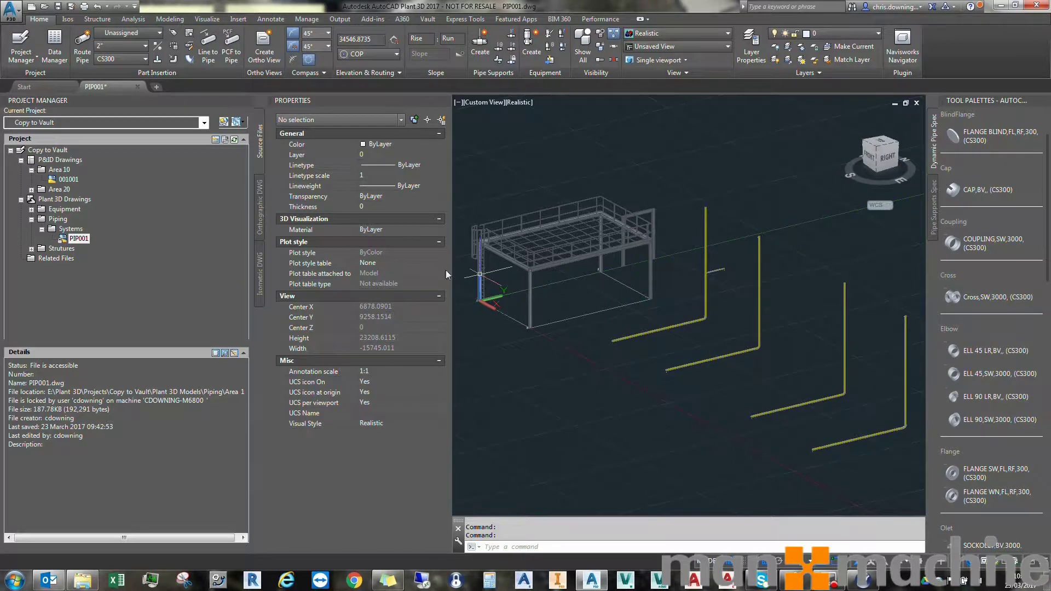
# Set the System drawing property of the PIP001 piping drawing to SYS02
pyautogui.rightClick(87, 244)
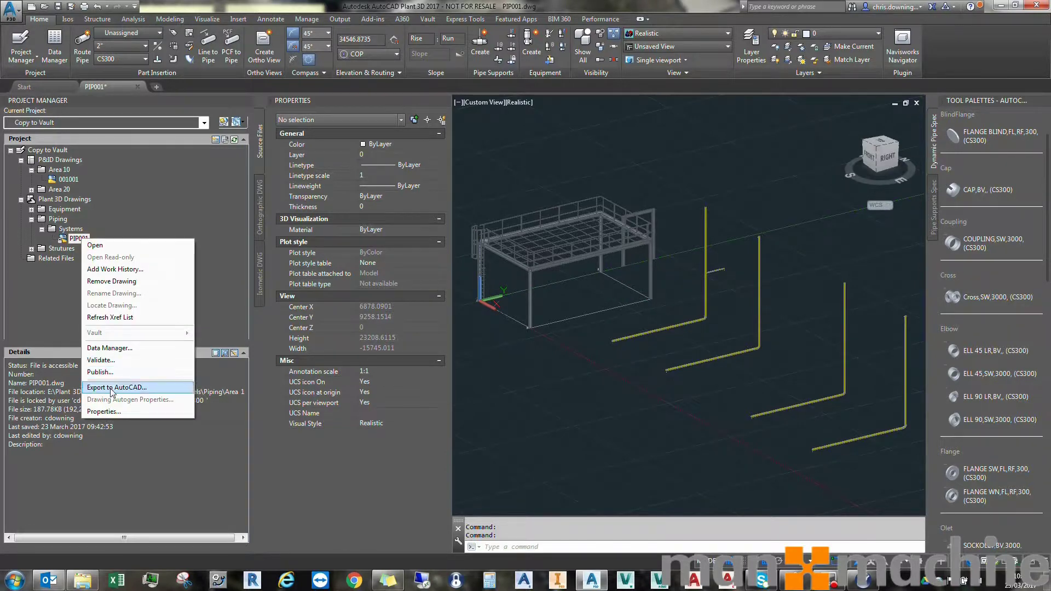
pyautogui.click(114, 412)
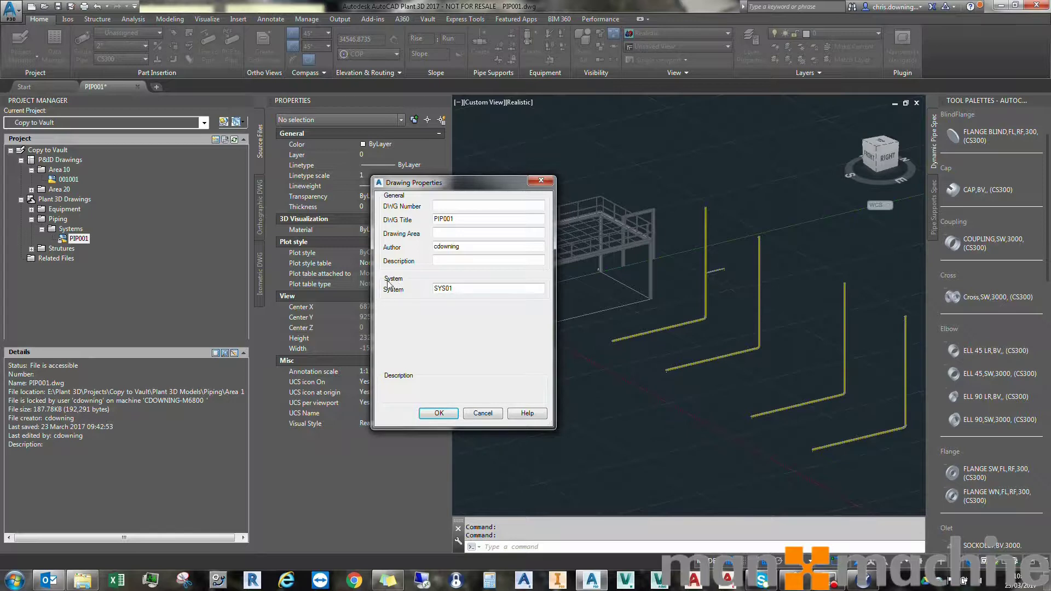
pyautogui.click(488, 291)
pyautogui.press('BackSpace')
pyautogui.write('2')
pyautogui.click(440, 414)
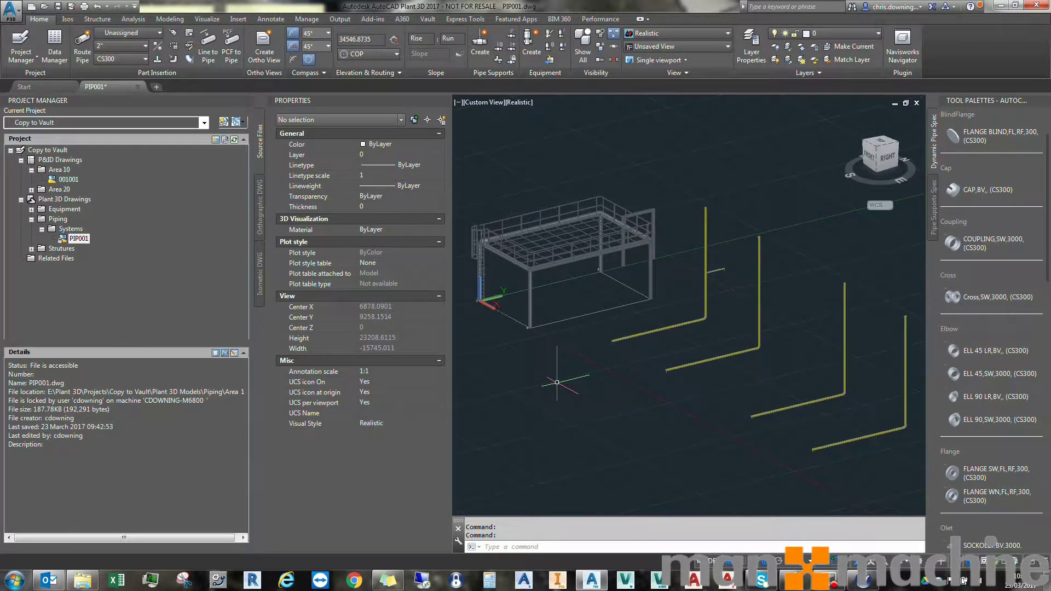
# Refresh the acquired properties with PLANTREFRESHACQPROPERTY, updating only the current drawing
pyautogui.write('PL')
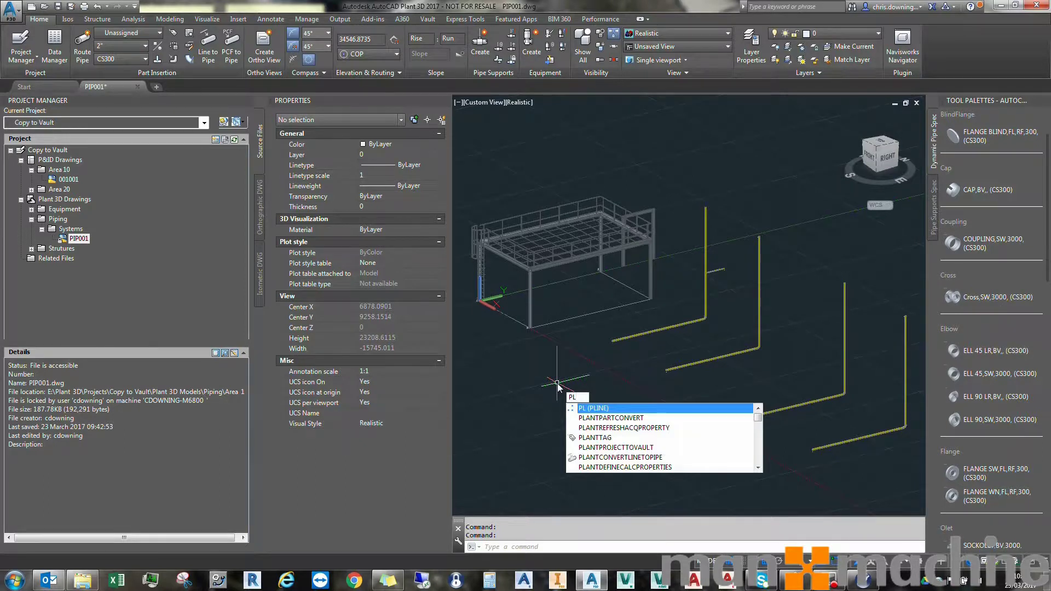
pyautogui.click(648, 432)
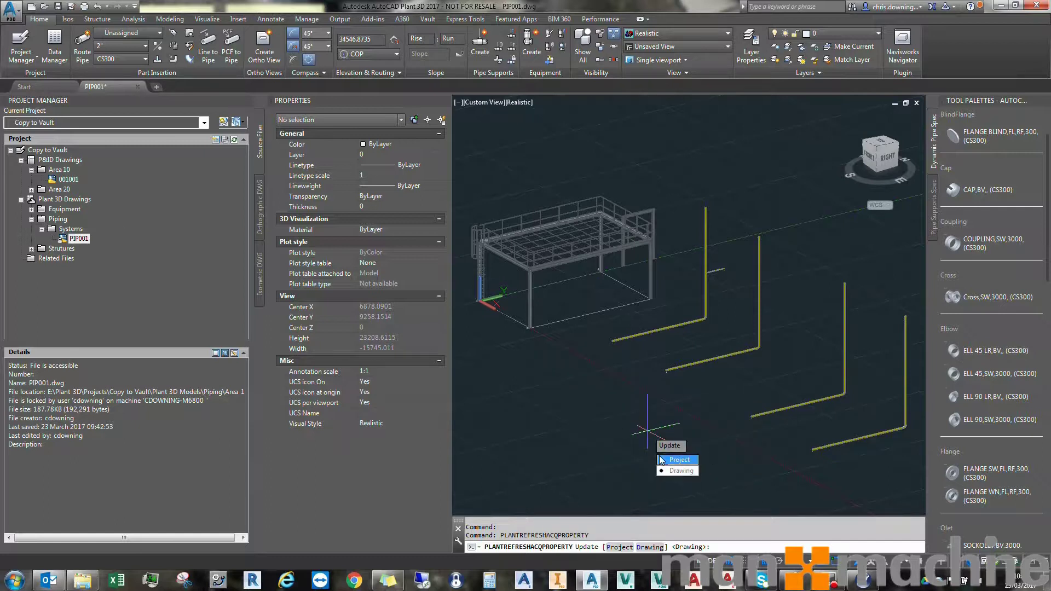
pyautogui.rightClick(646, 430)
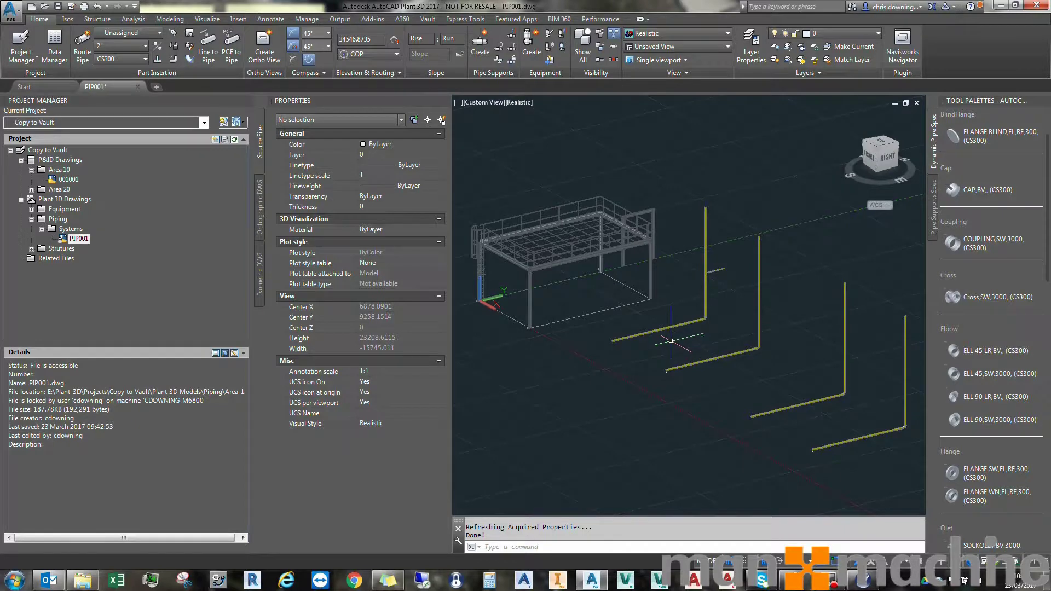
# Check the tag of each of the four pipe runs in the model one after another
pyautogui.click(678, 325)
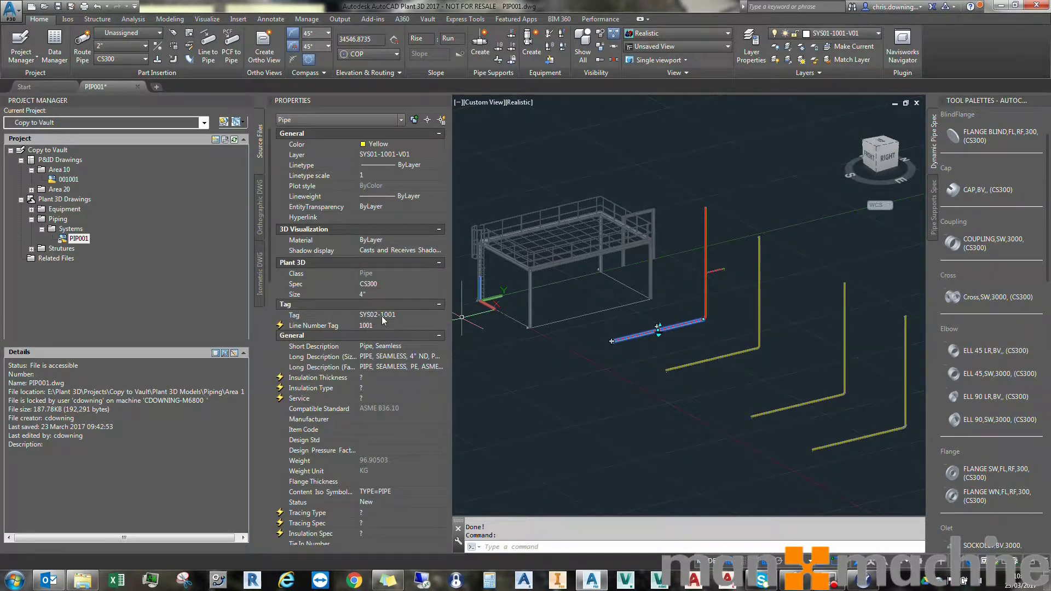
pyautogui.press('Escape')
pyautogui.click(705, 362)
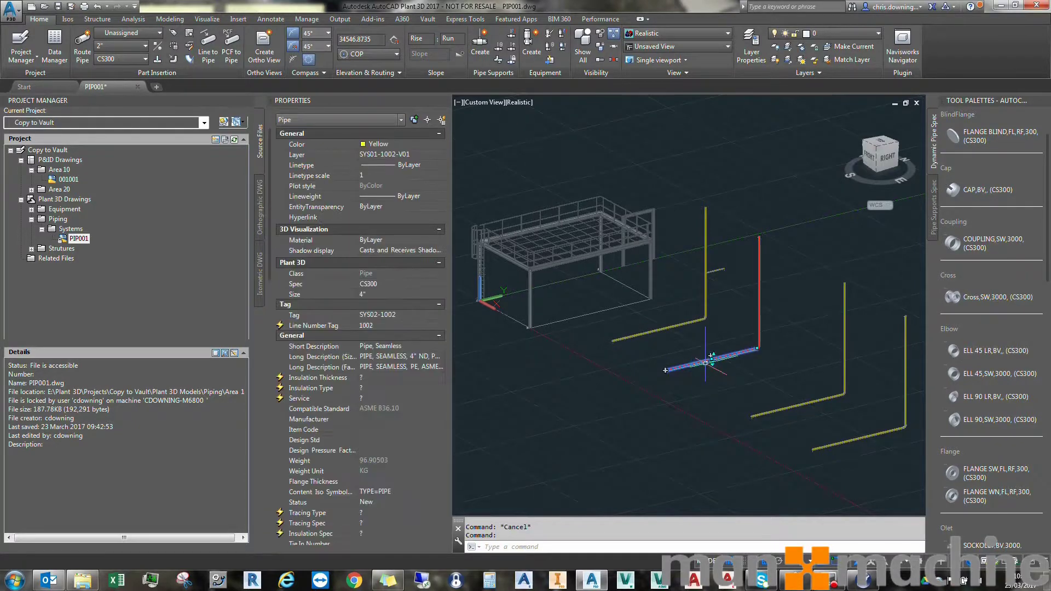
pyautogui.press('Escape')
pyautogui.click(803, 407)
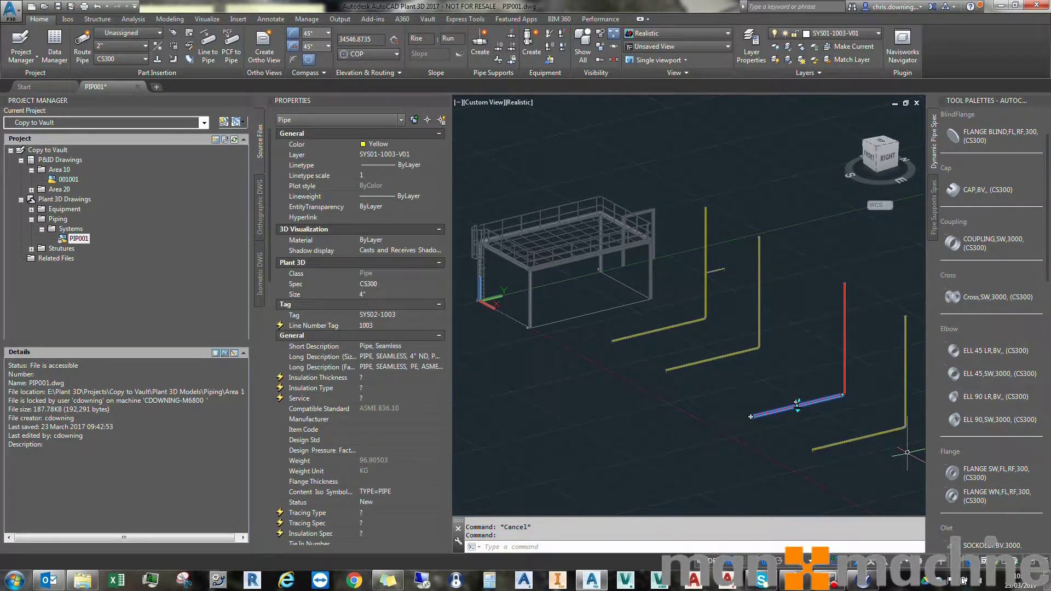
pyautogui.press('Escape')
pyautogui.click(874, 435)
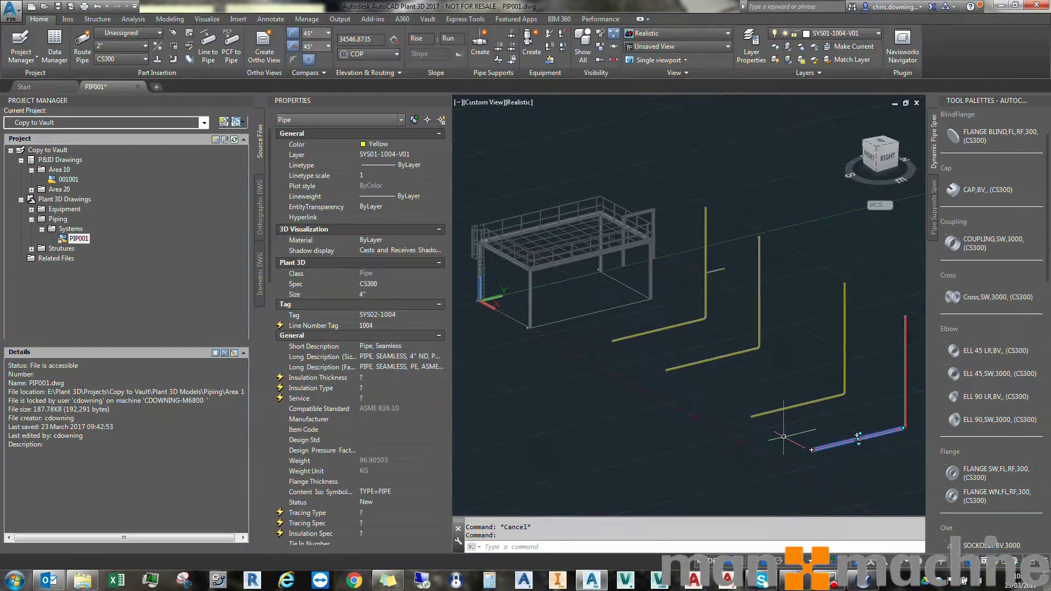
pyautogui.press('Escape')
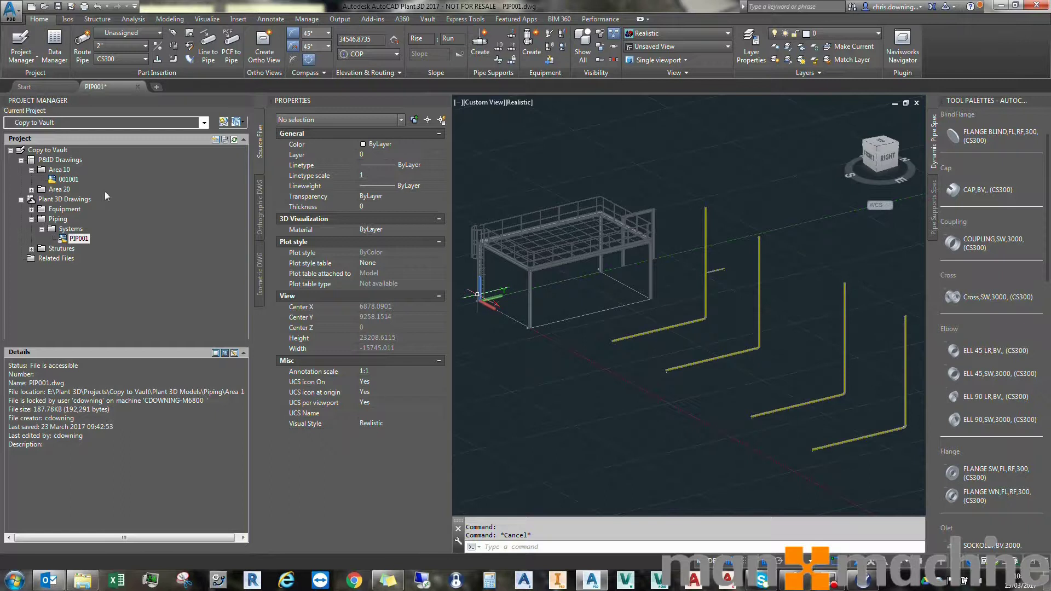
# Add a custom drawing properties category named Video in the Copy to Vault project's setup
pyautogui.rightClick(50, 149)
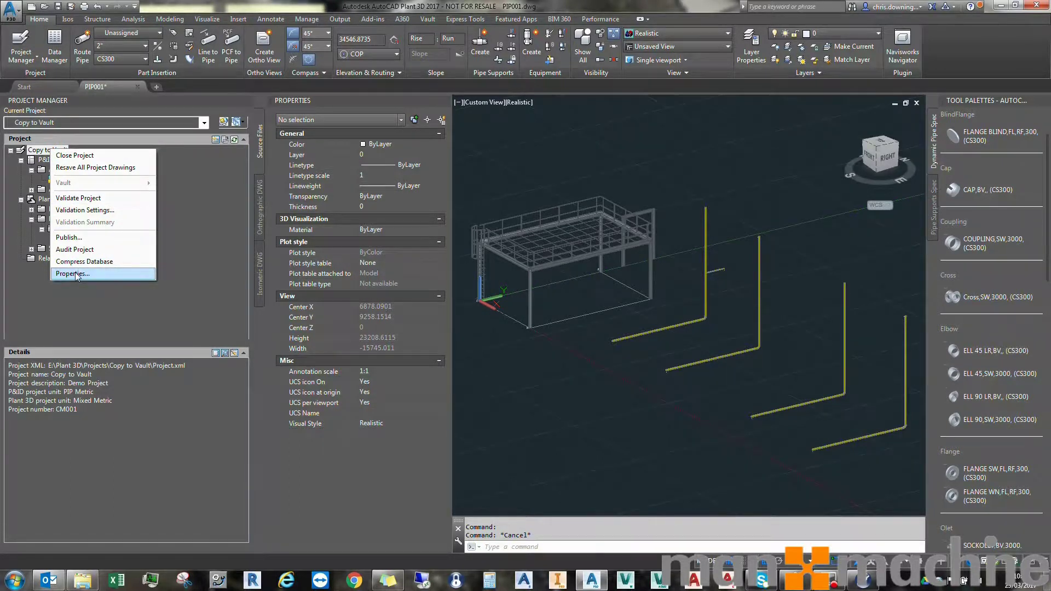
pyautogui.click(76, 273)
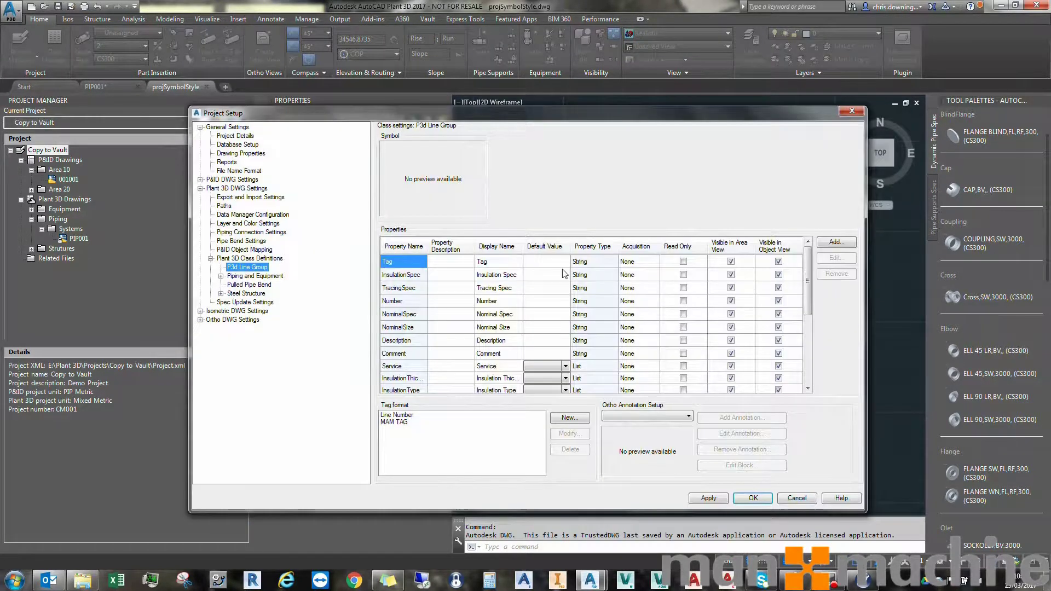
pyautogui.click(238, 127)
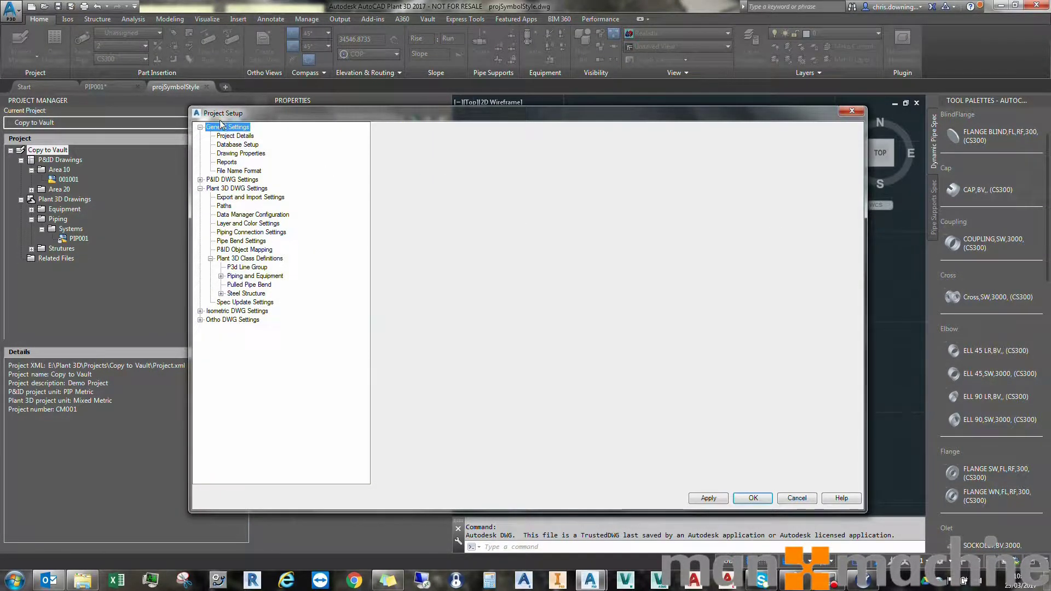
pyautogui.click(229, 154)
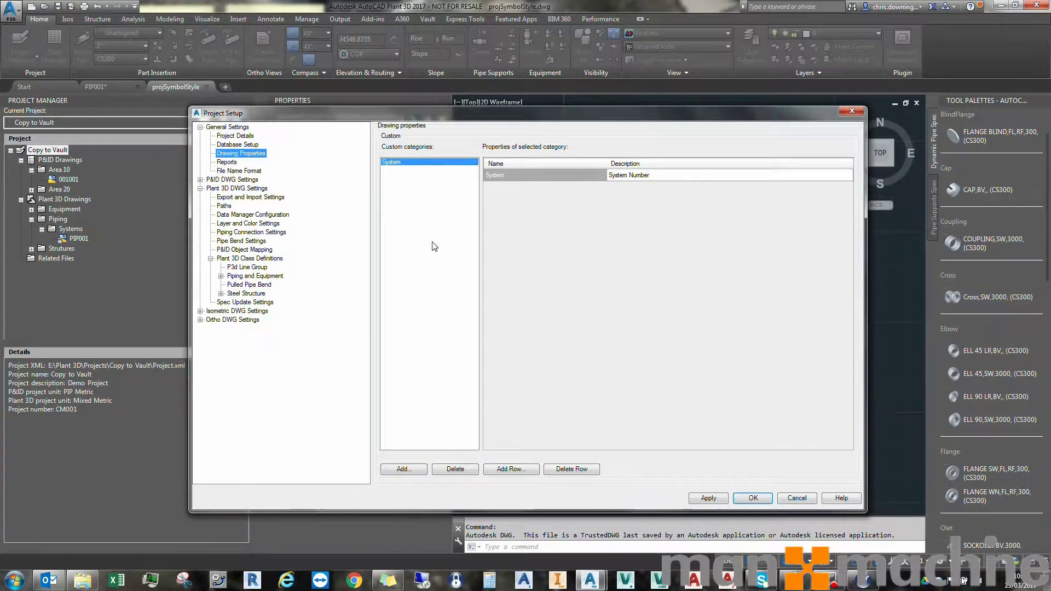
pyautogui.click(403, 471)
pyautogui.write('Video')
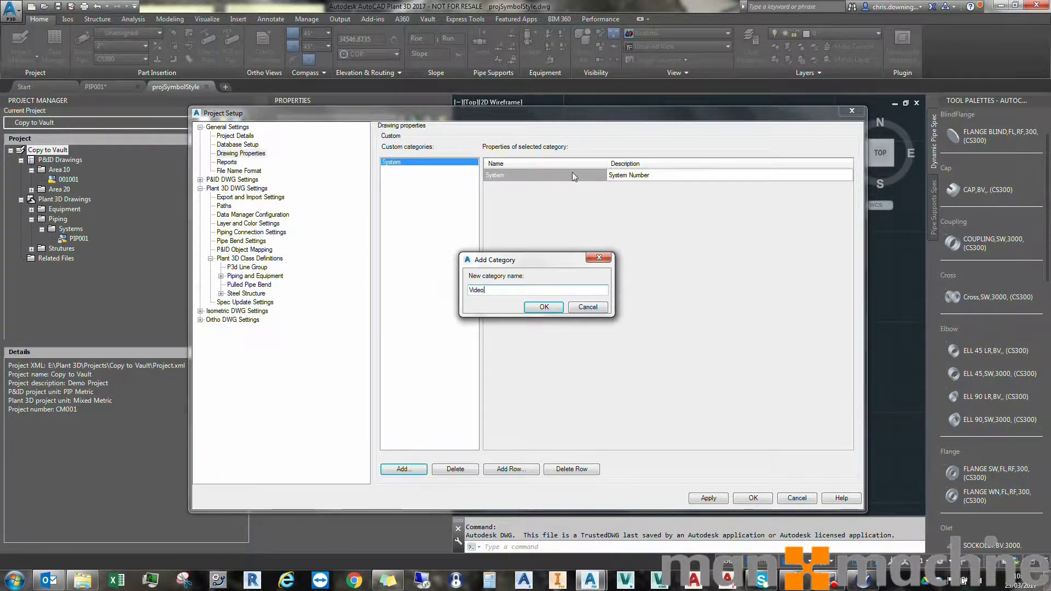
pyautogui.click(553, 309)
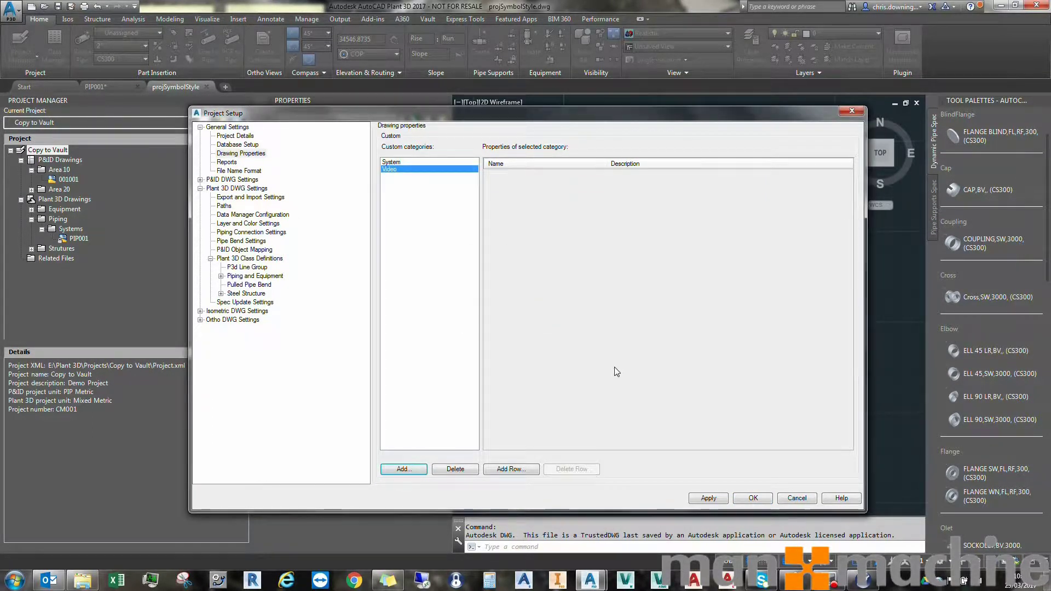
# Add the property Video Prop with the description New Video Property to the Video category and save the project setup
pyautogui.click(519, 472)
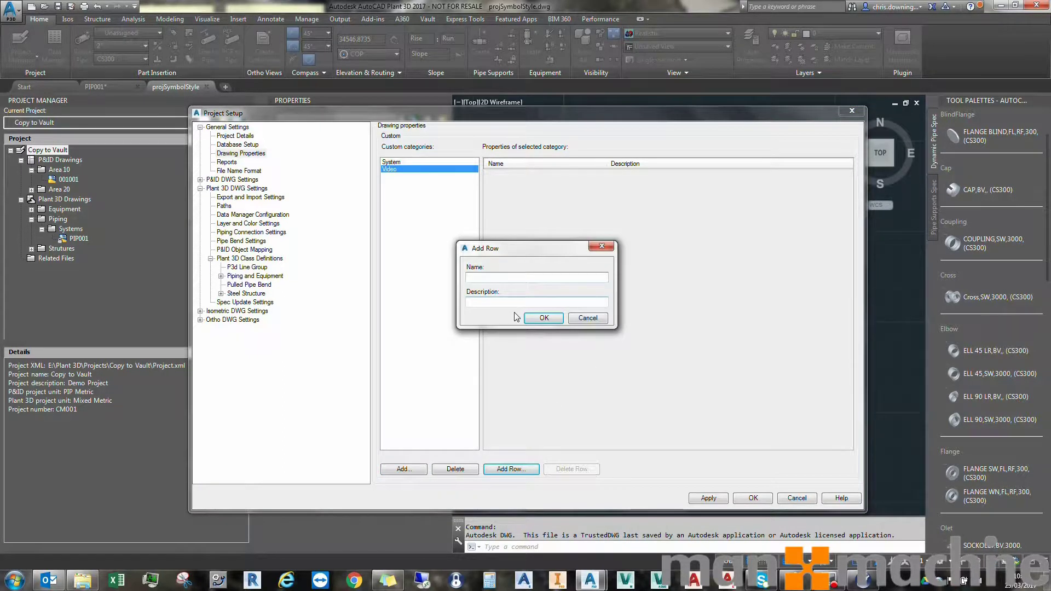
pyautogui.write('Video Prop')
pyautogui.press('Tab')
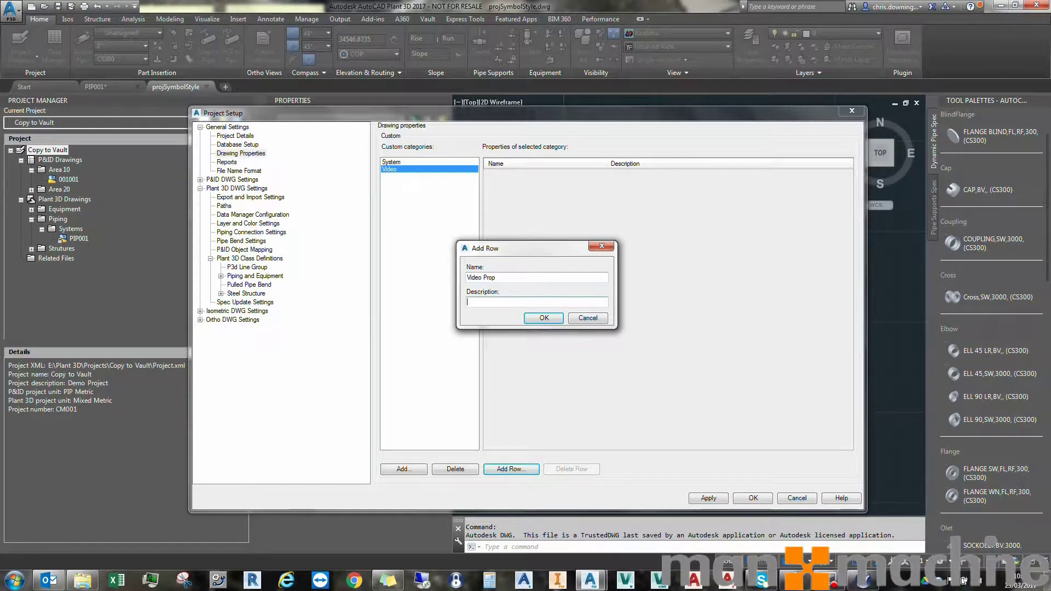
pyautogui.write('New Video Property')
pyautogui.click(544, 318)
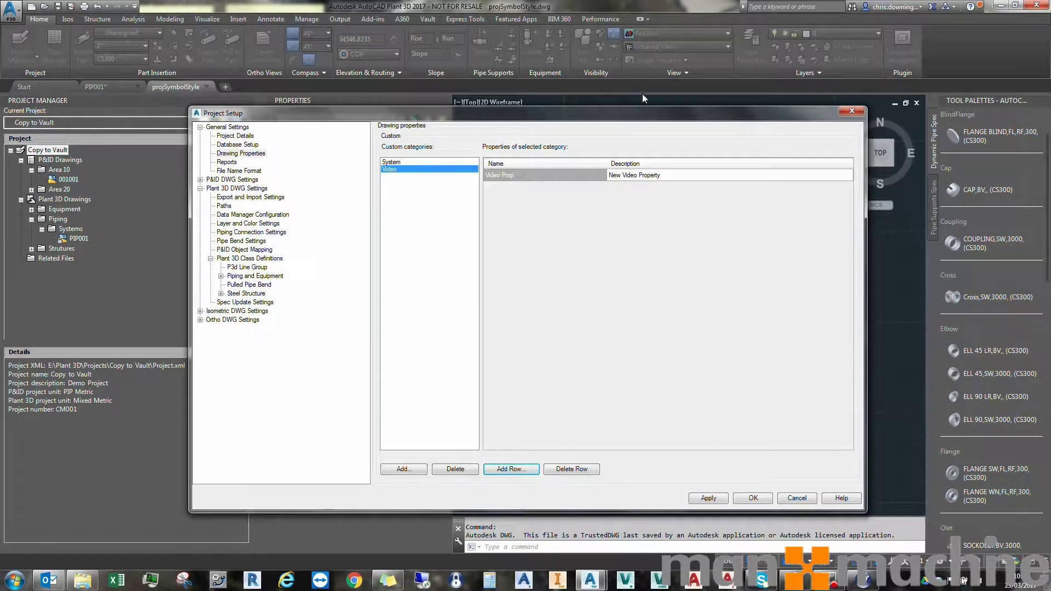
pyautogui.click(395, 169)
pyautogui.click(747, 500)
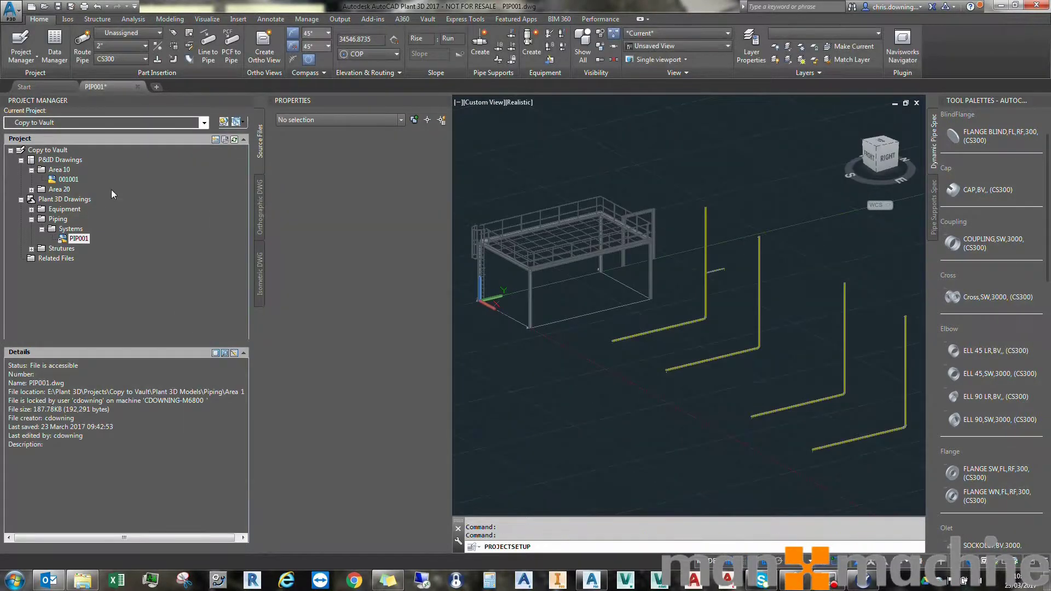
# Check the Video Prop field in the drawing properties of P&ID drawing 001001 without changing anything
pyautogui.rightClick(71, 179)
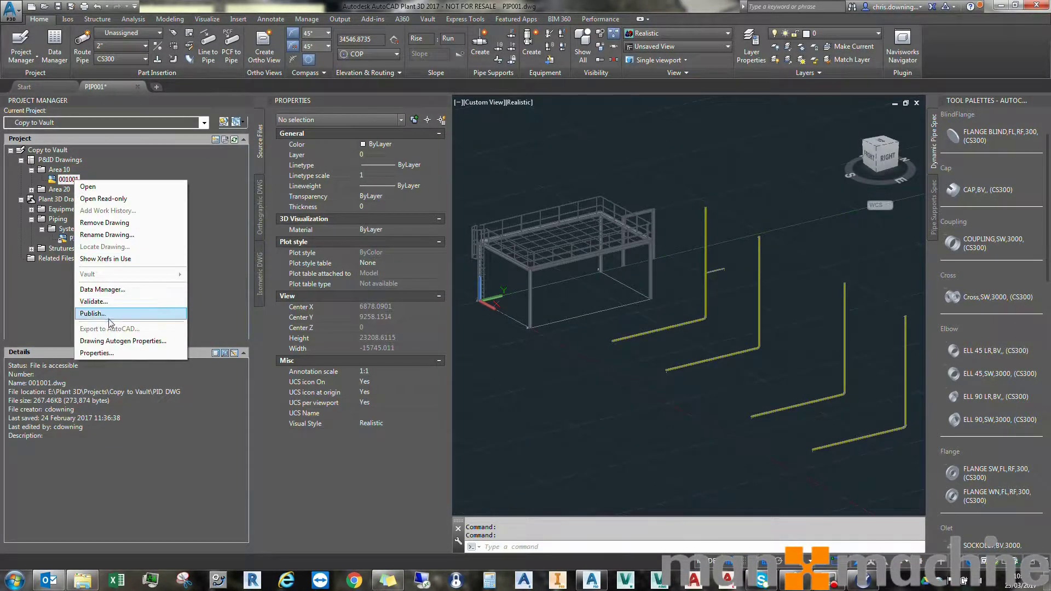
pyautogui.click(100, 354)
pyautogui.click(440, 318)
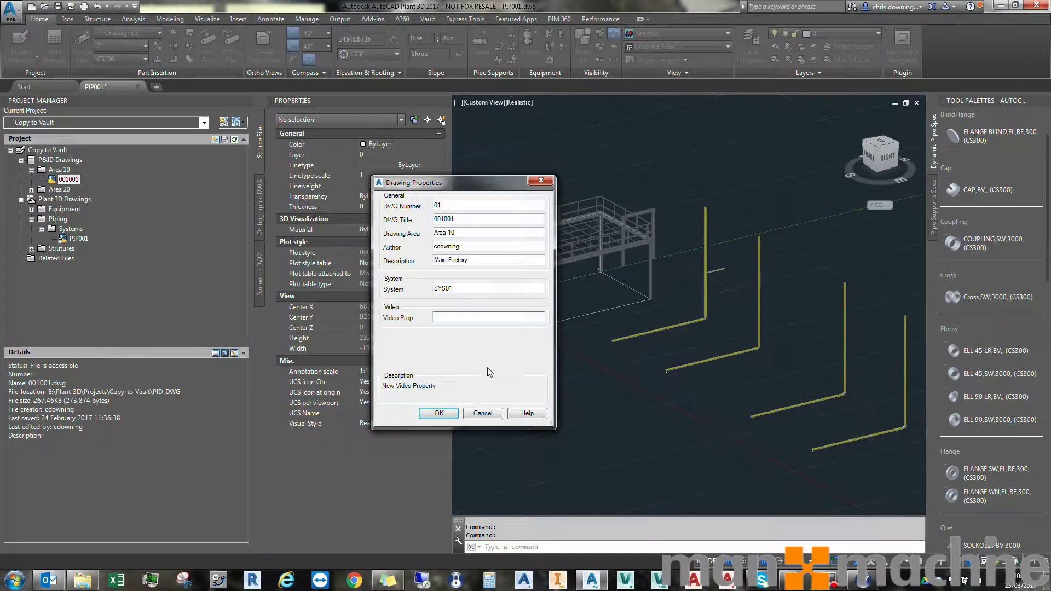
pyautogui.click(483, 413)
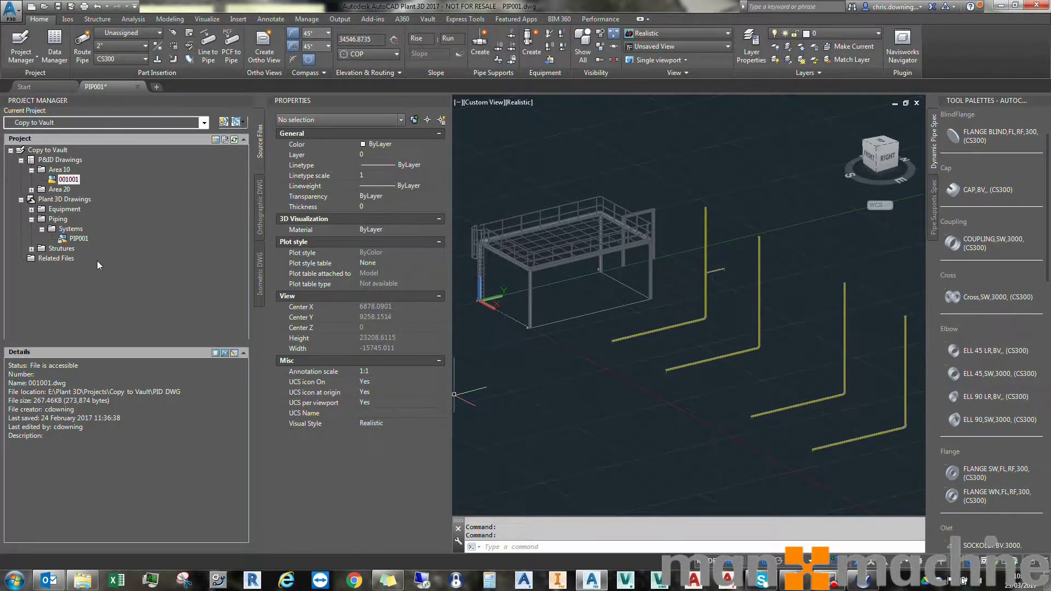
# In the drawing properties of PIP001, set System to SYS01 and Video Prop to "v"
pyautogui.rightClick(79, 238)
pyautogui.click(106, 414)
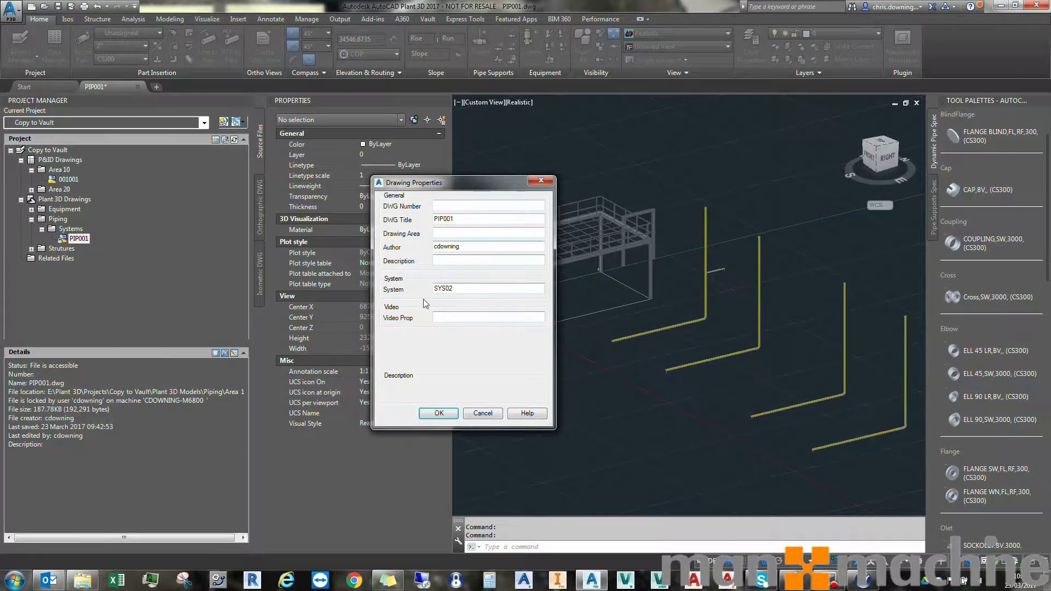
pyautogui.click(480, 289)
pyautogui.press('BackSpace')
pyautogui.write('1')
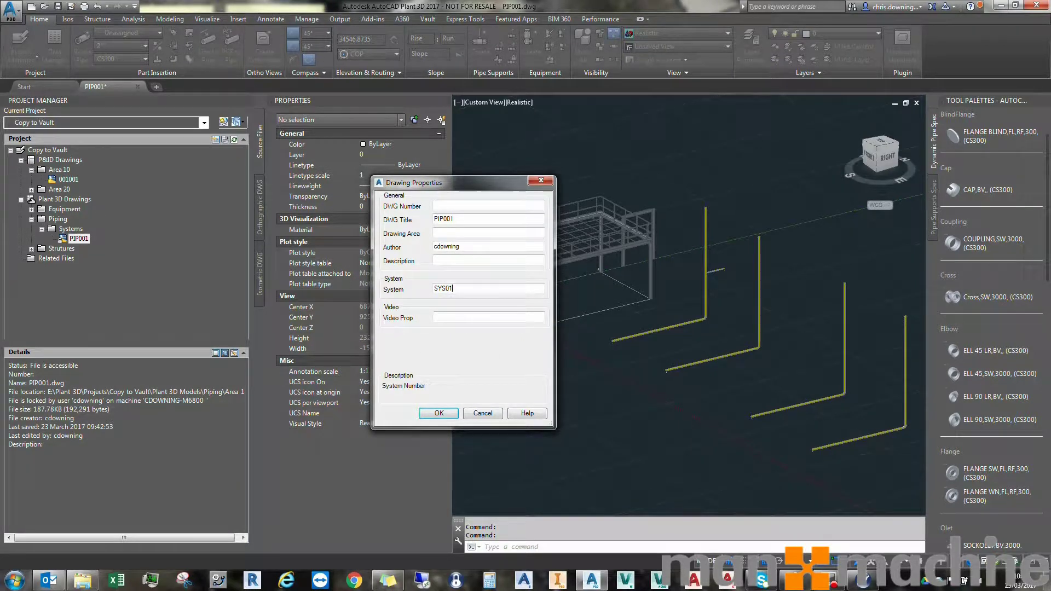
pyautogui.click(476, 317)
pyautogui.write('v')
pyautogui.click(440, 413)
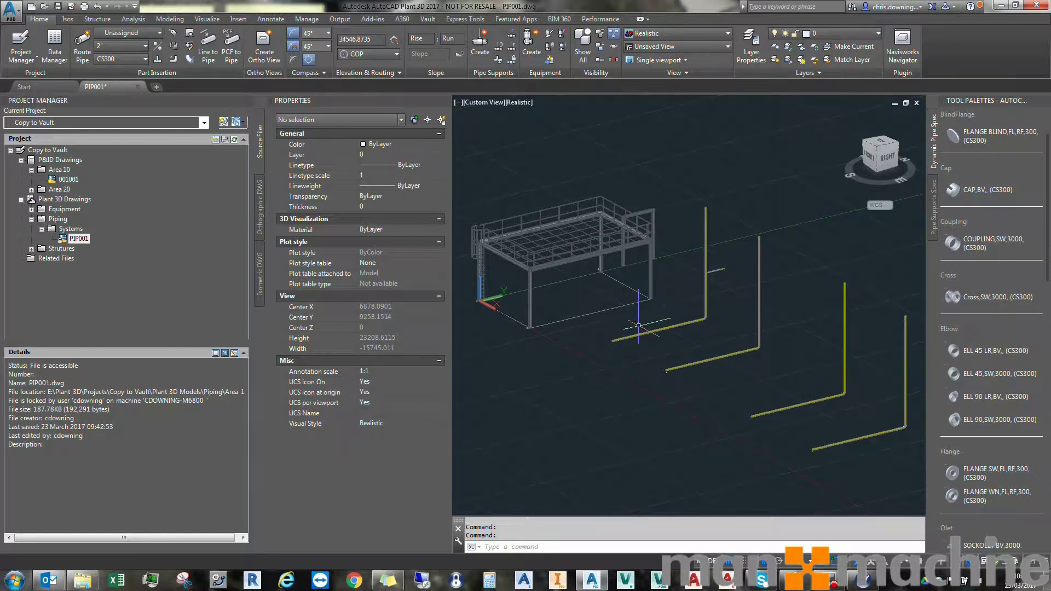
# Run PLANTREFRESHACQPROPERTY with the Drawing option to update the acquired properties in PIP001
pyautogui.write('P')
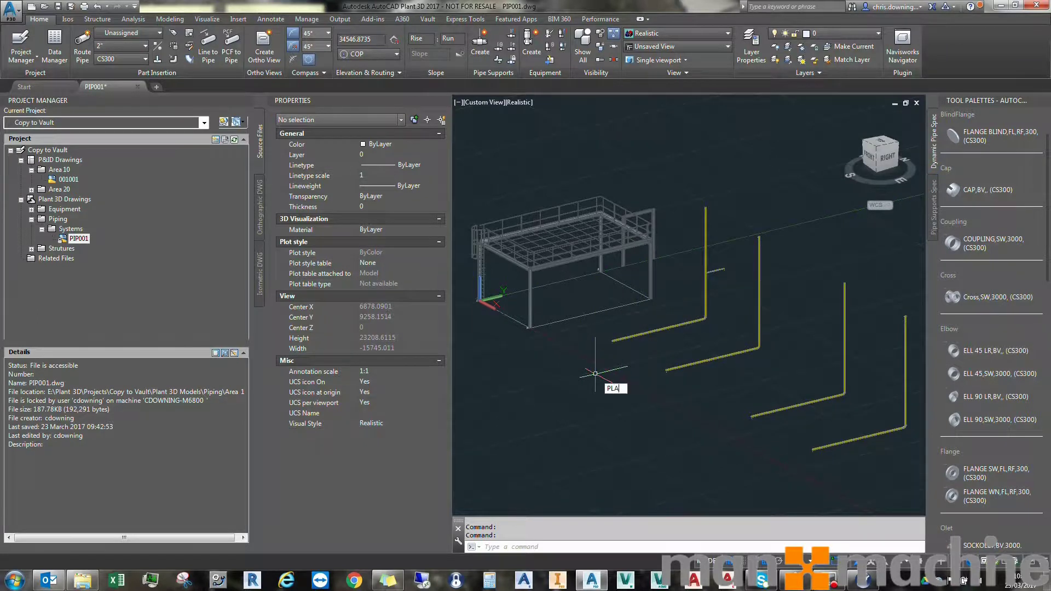
pyautogui.write('LA')
pyautogui.press('Down')
pyautogui.press('Down')
pyautogui.press('Return')
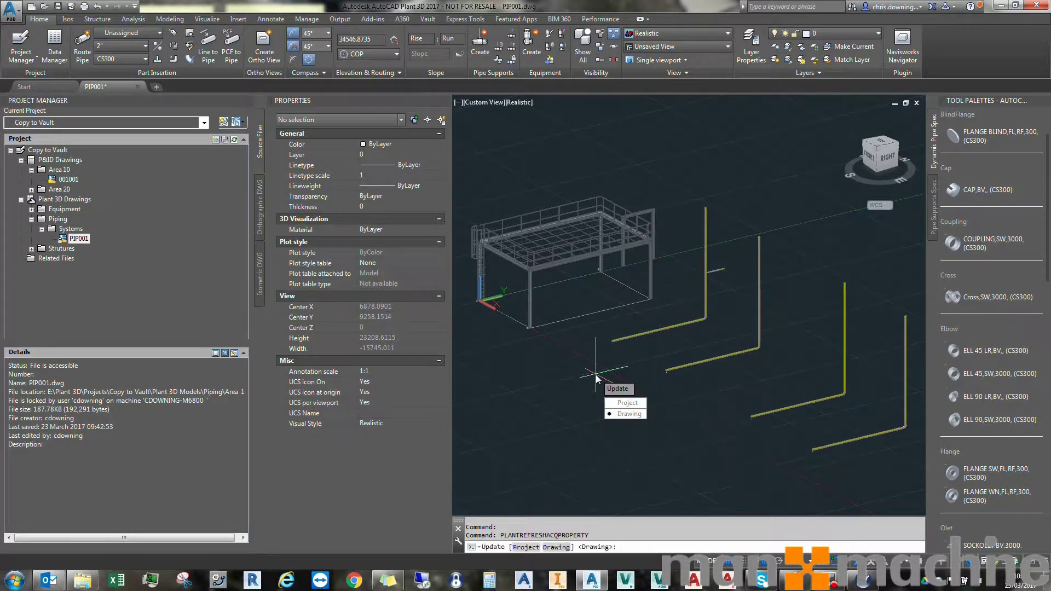
pyautogui.click(629, 413)
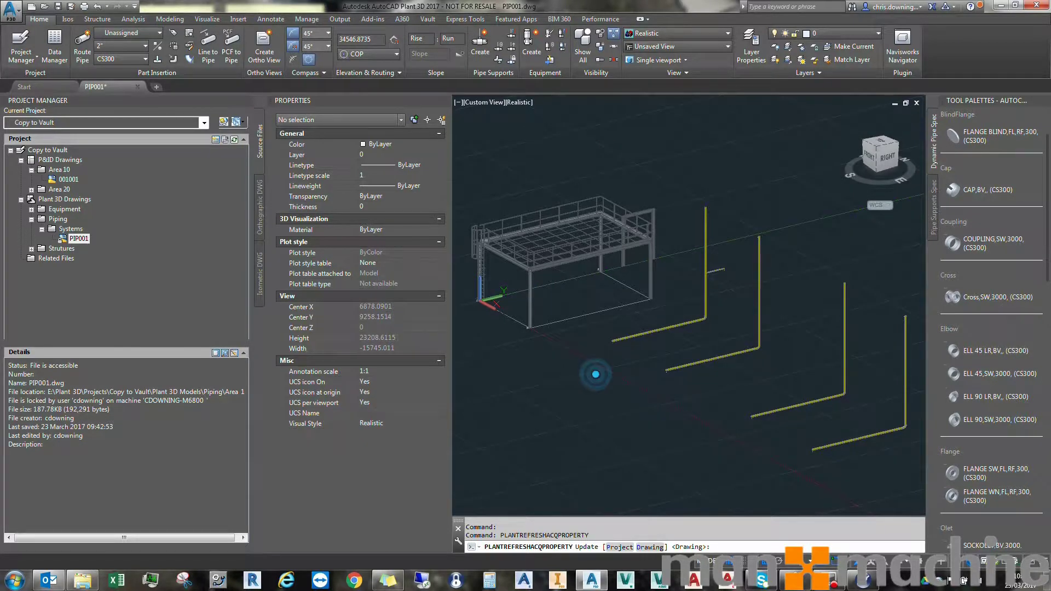
# Check the tags of the first two pipe runs after the property refresh
pyautogui.click(657, 326)
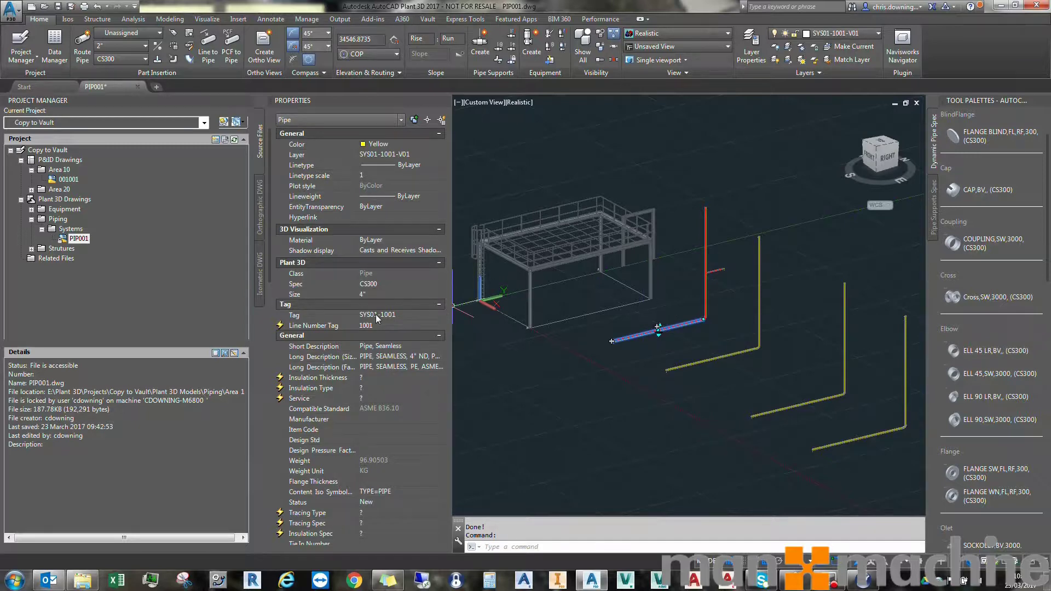
pyautogui.press('Escape')
pyautogui.click(727, 354)
pyautogui.press('Escape')
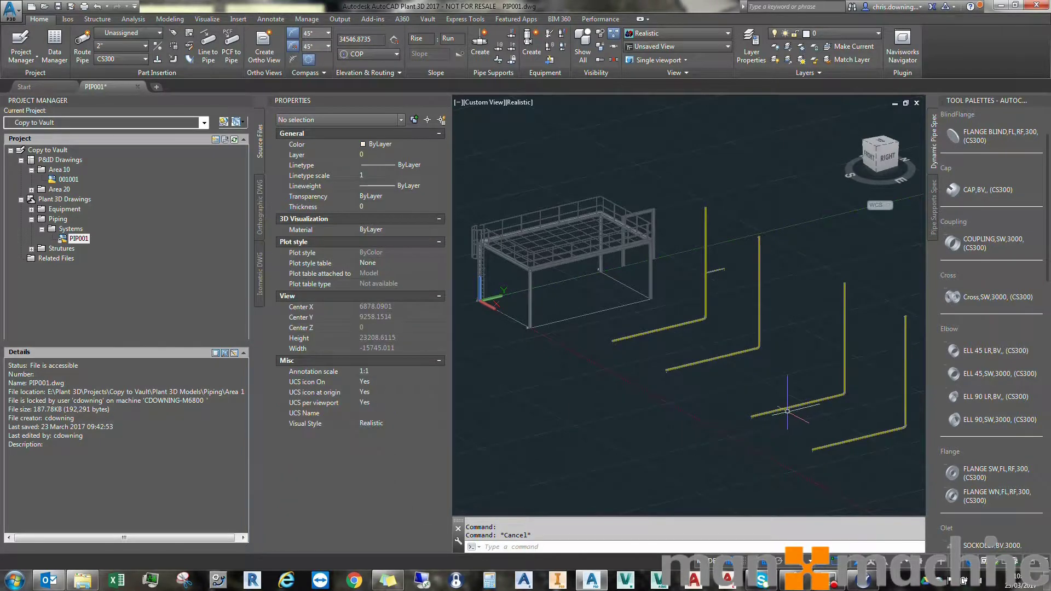
# Check the tags of the third and fourth pipe runs
pyautogui.click(790, 407)
pyautogui.press('Escape')
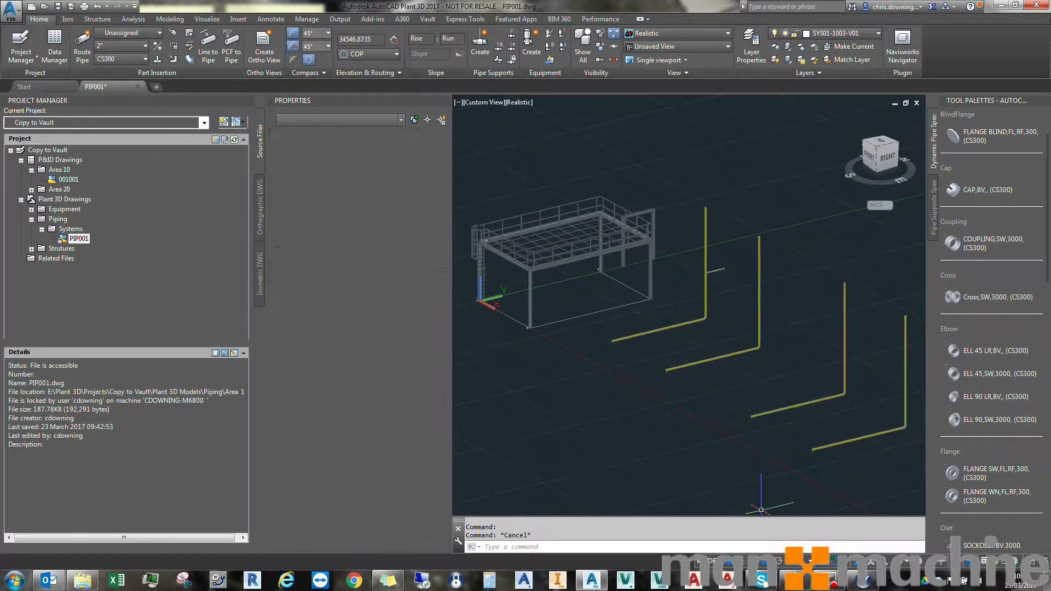
pyautogui.click(837, 446)
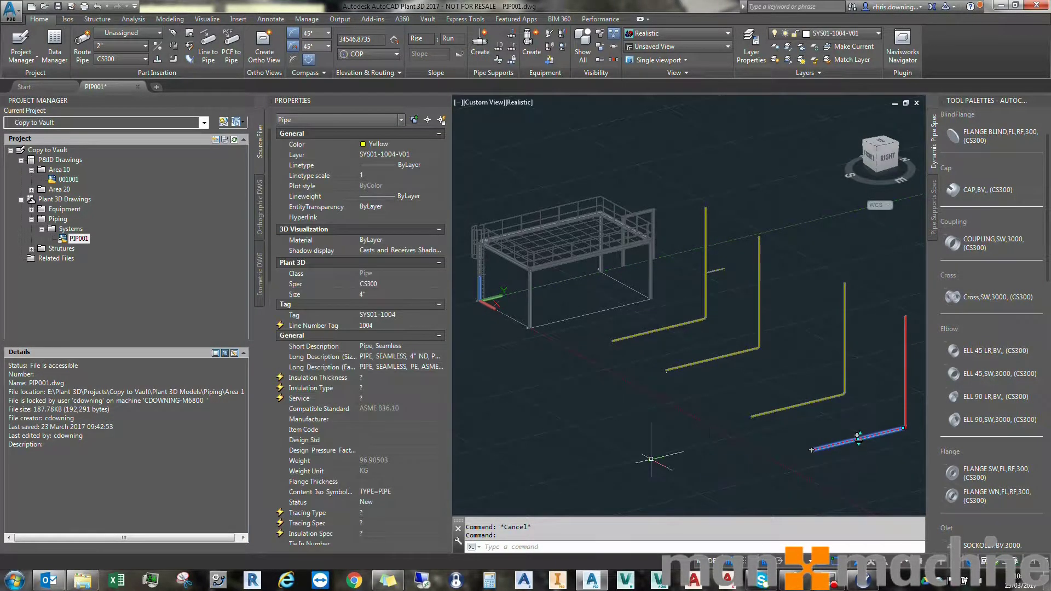
pyautogui.press('Escape')
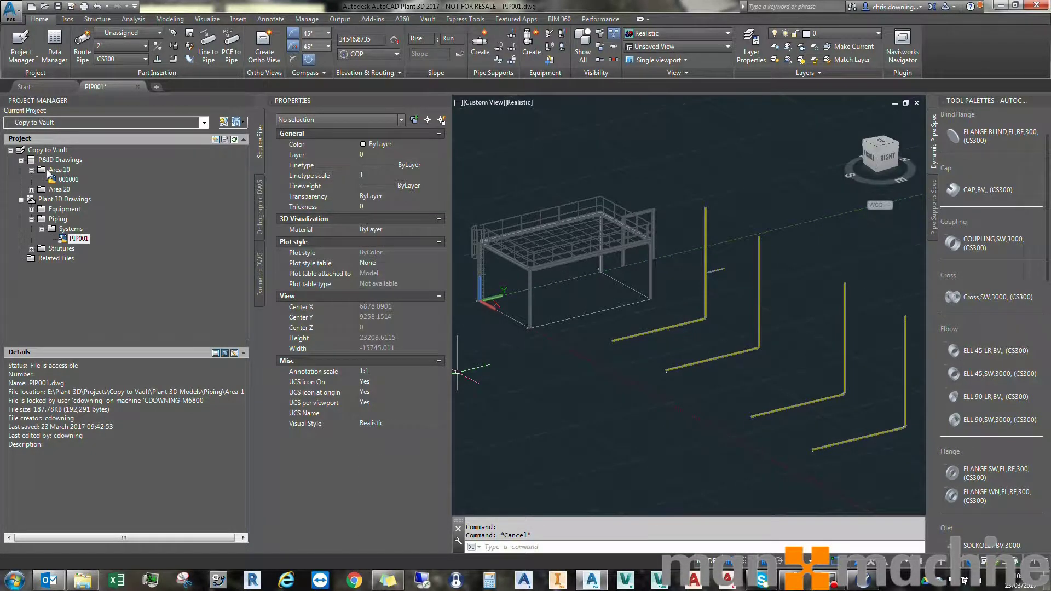
# Open the Copy to Vault project properties and display the P3d Line Group class settings down to TagFormatName, widening the Property Name column
pyautogui.rightClick(57, 153)
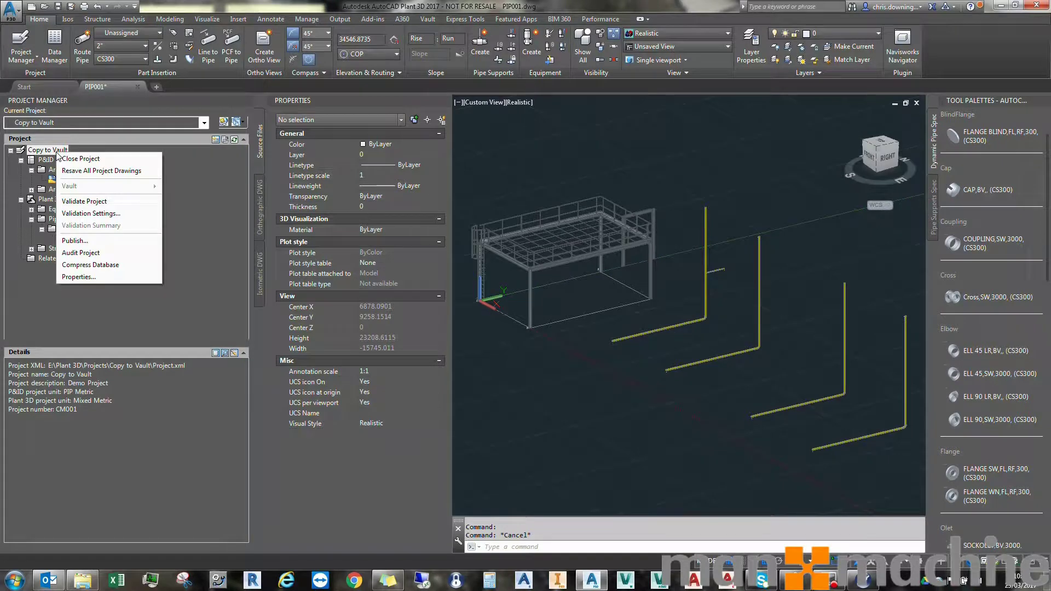
pyautogui.click(87, 280)
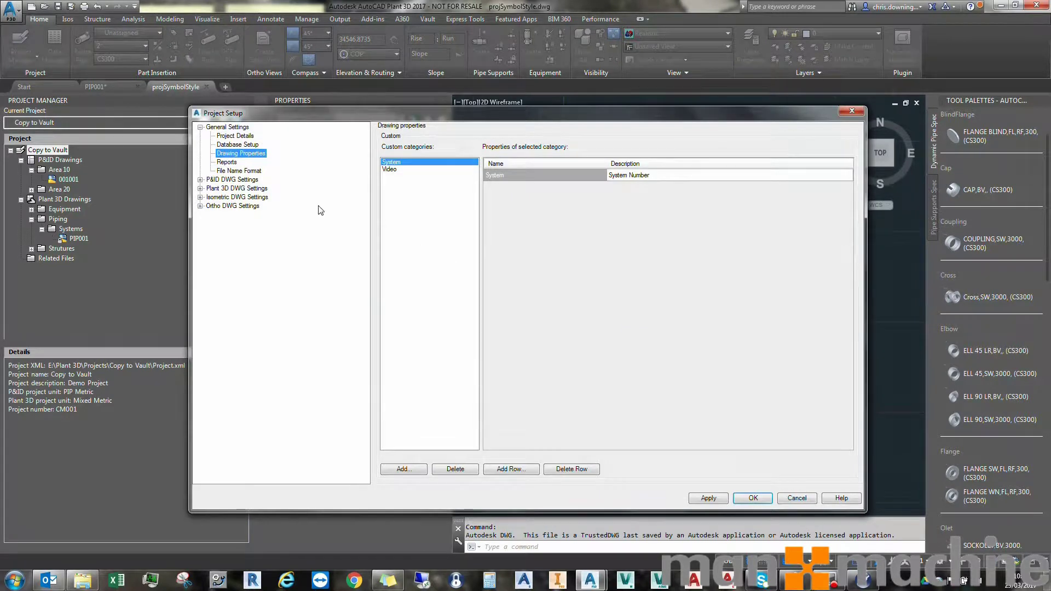
pyautogui.click(217, 192)
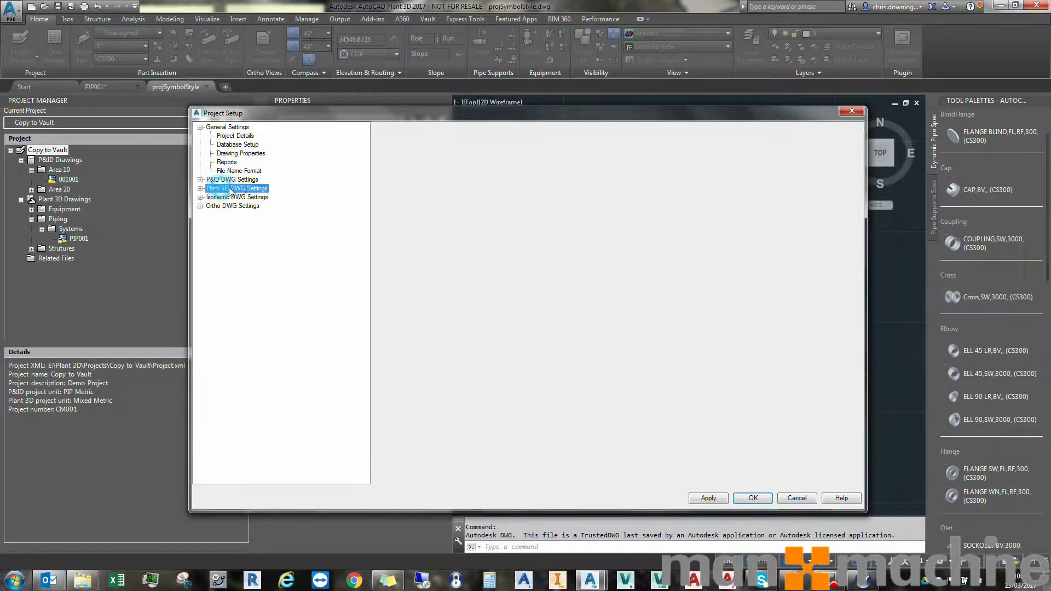
pyautogui.moveTo(308, 112); pyautogui.dragTo(354, 124)
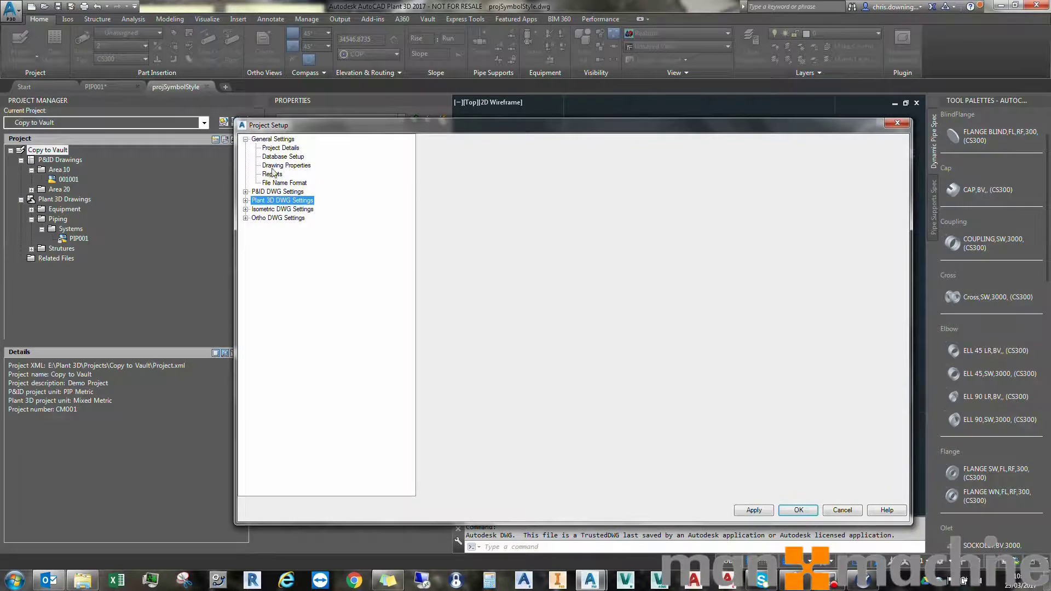
pyautogui.click(246, 201)
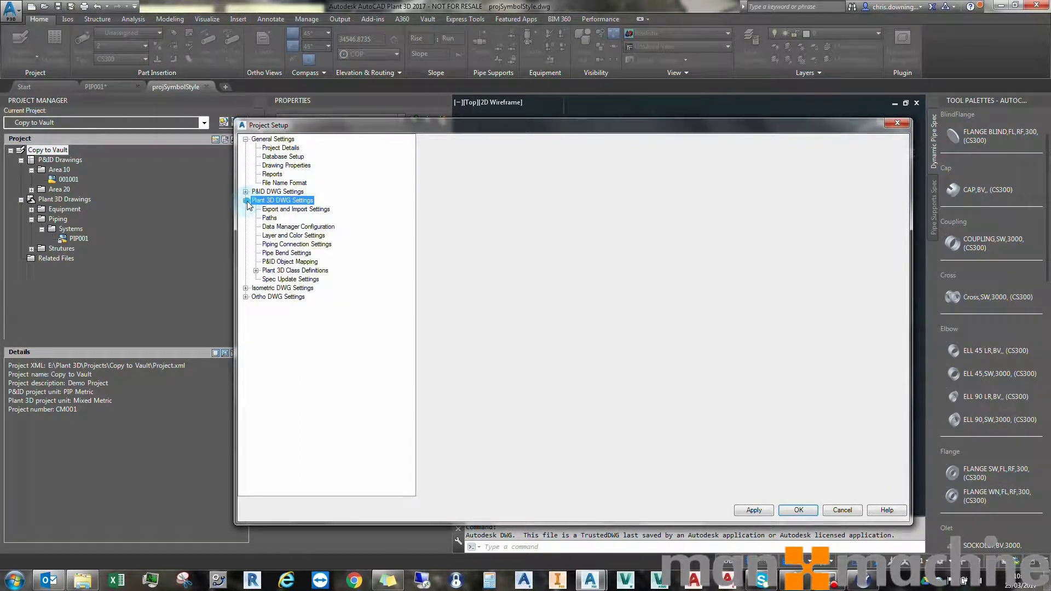
pyautogui.click(305, 271)
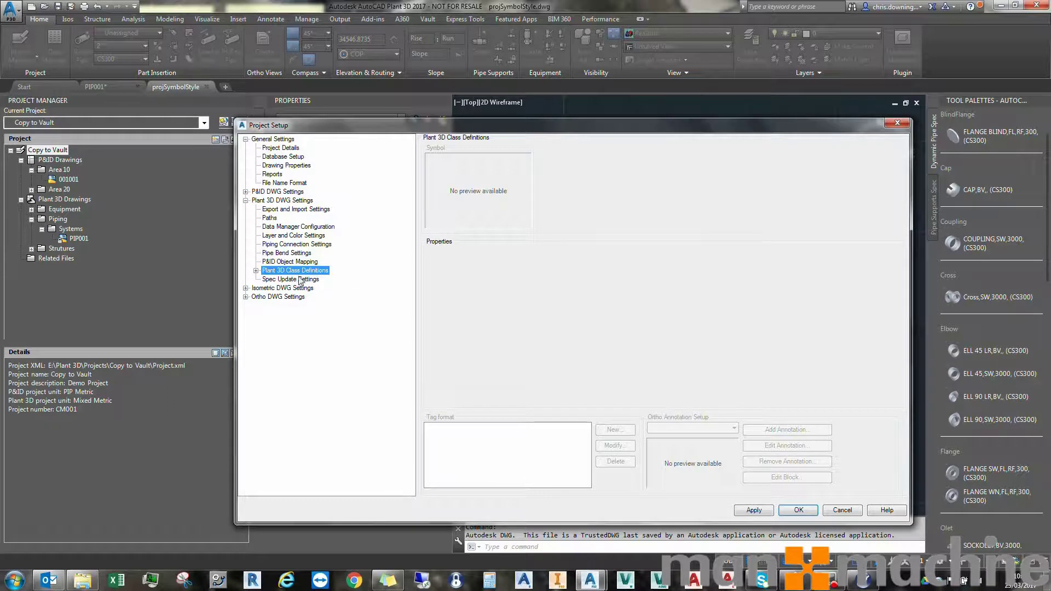
pyautogui.click(255, 271)
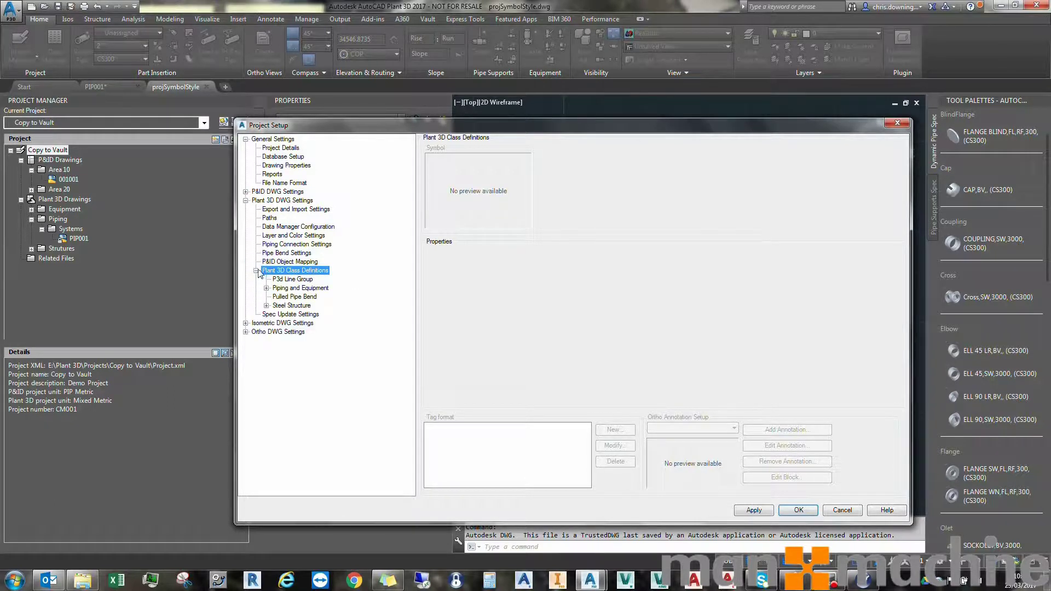
pyautogui.click(293, 280)
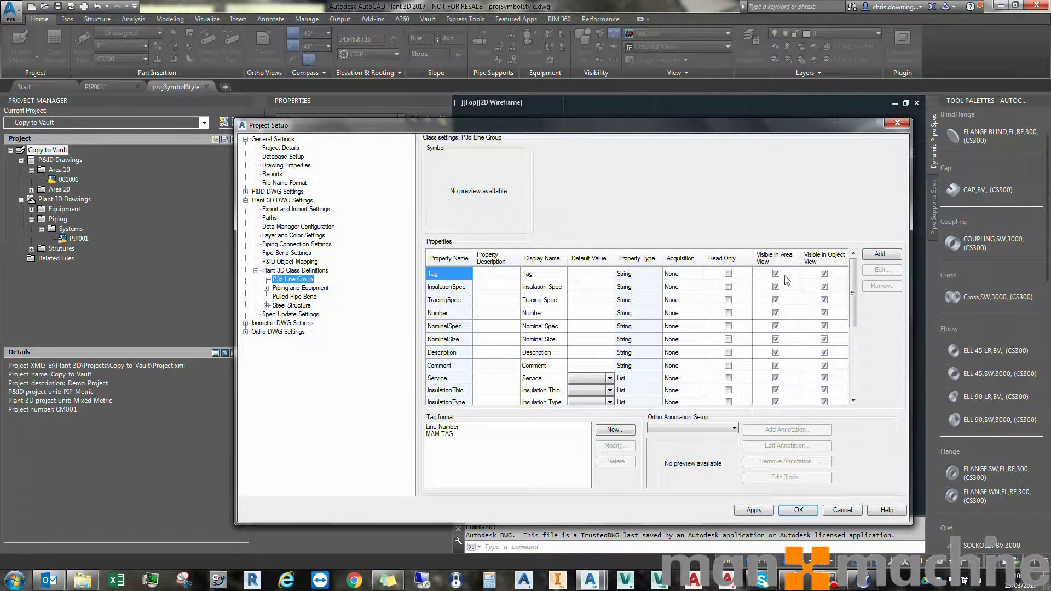
pyautogui.moveTo(852, 289); pyautogui.dragTo(877, 376)
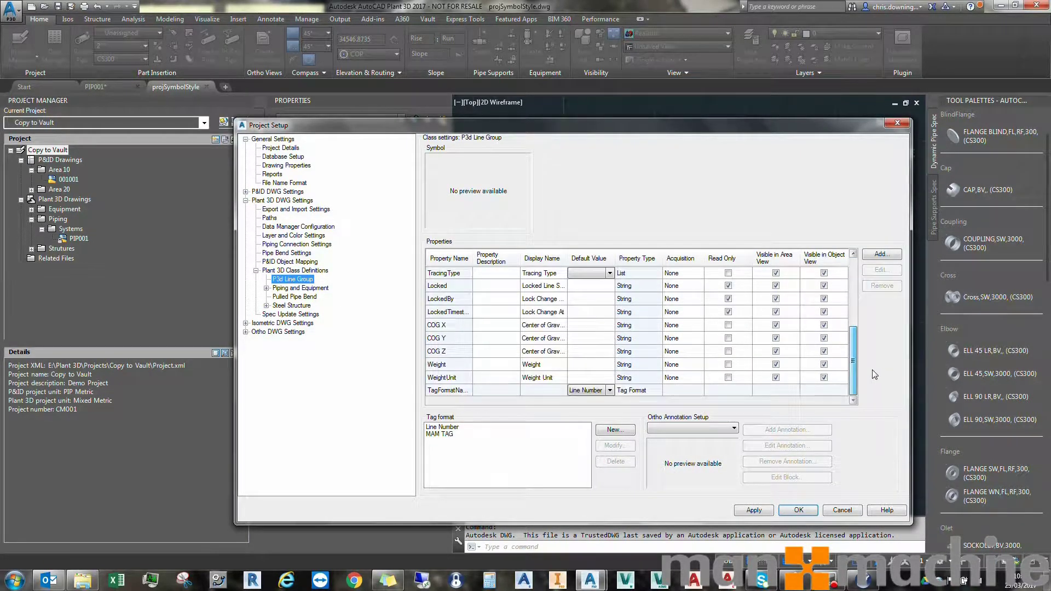
pyautogui.moveTo(473, 258); pyautogui.dragTo(496, 258)
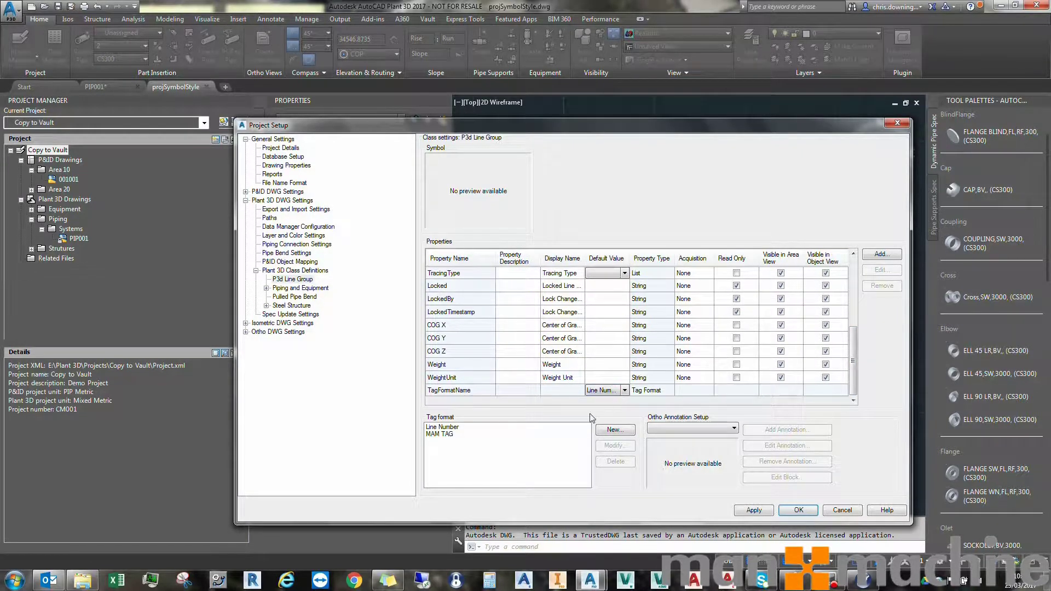
# Review the Line Number tag format of the P3d Line Group class without changing it
pyautogui.click(480, 430)
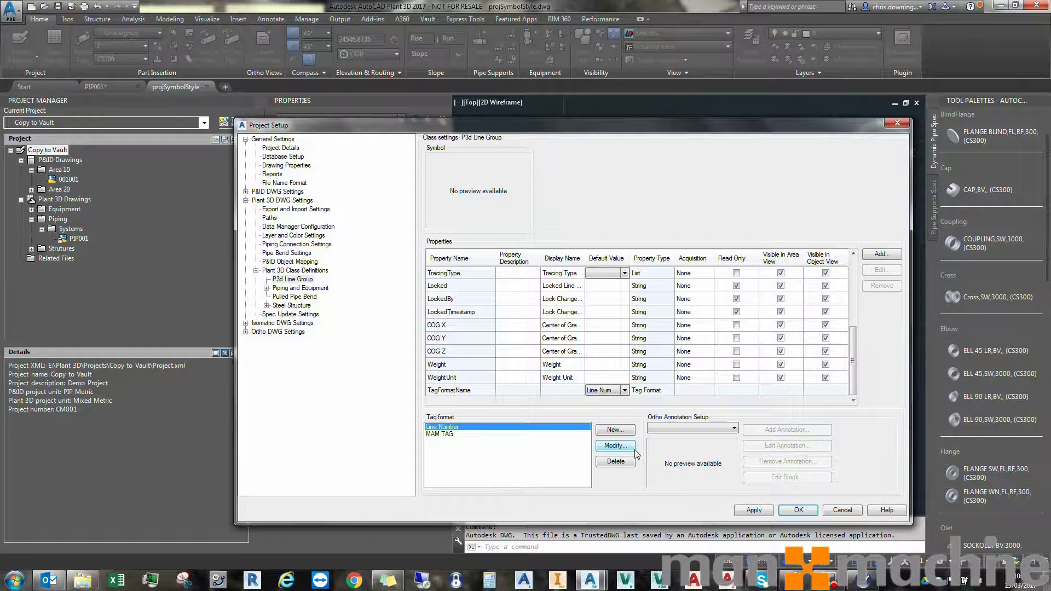
pyautogui.click(615, 445)
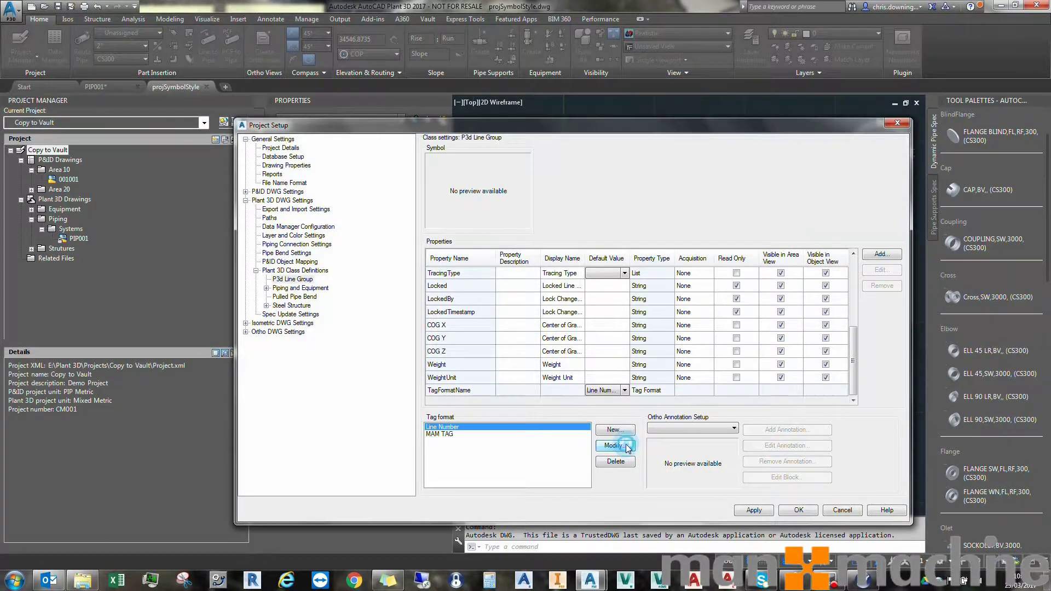
pyautogui.click(580, 165)
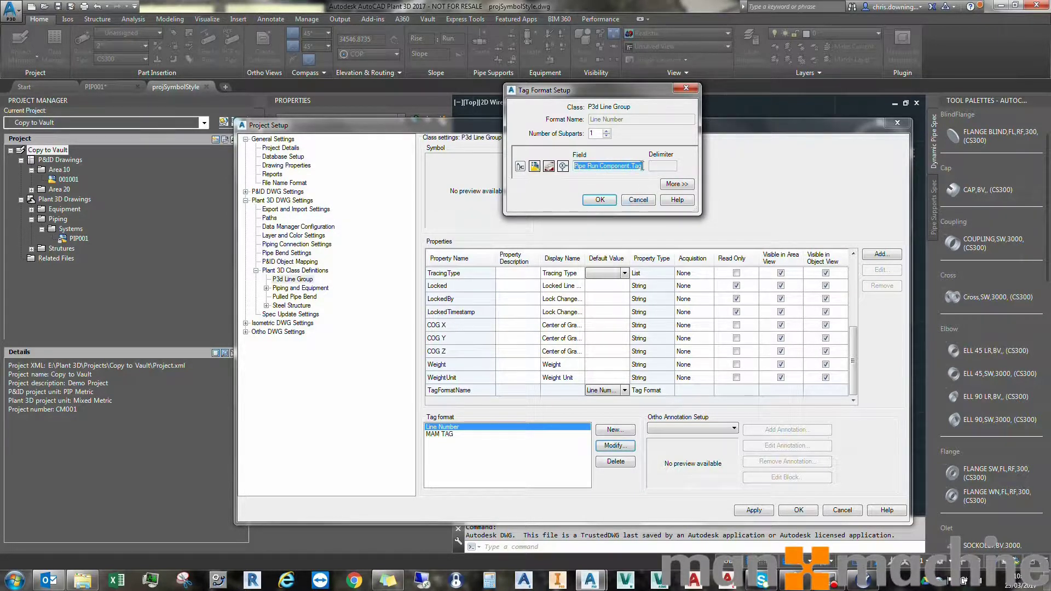
pyautogui.click(639, 199)
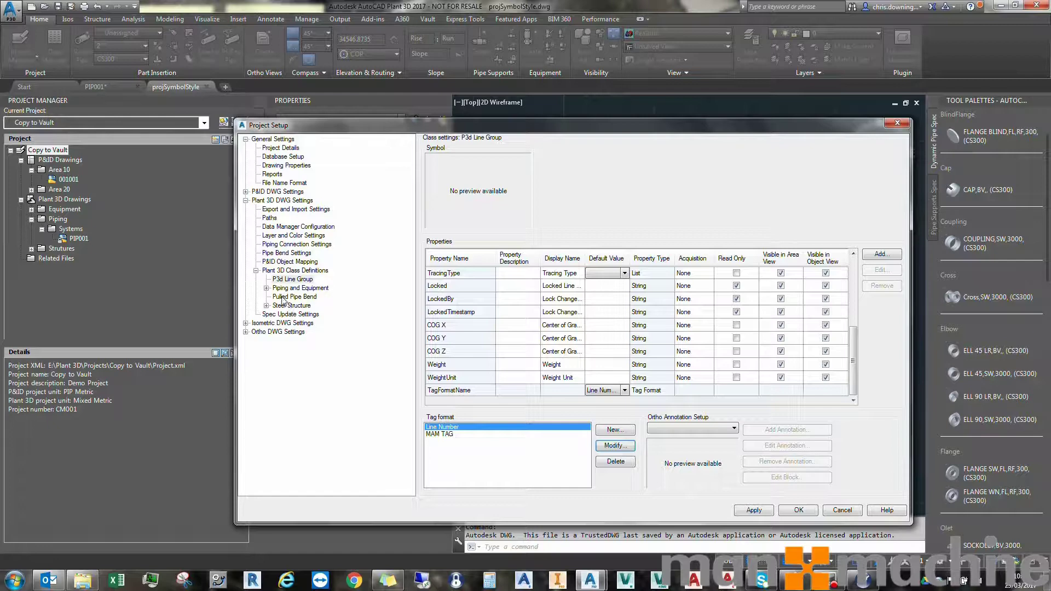
# Display the Pipe Run Component class settings under Piping and Equipment, down to the TagFormatName property
pyautogui.click(266, 288)
pyautogui.click(293, 289)
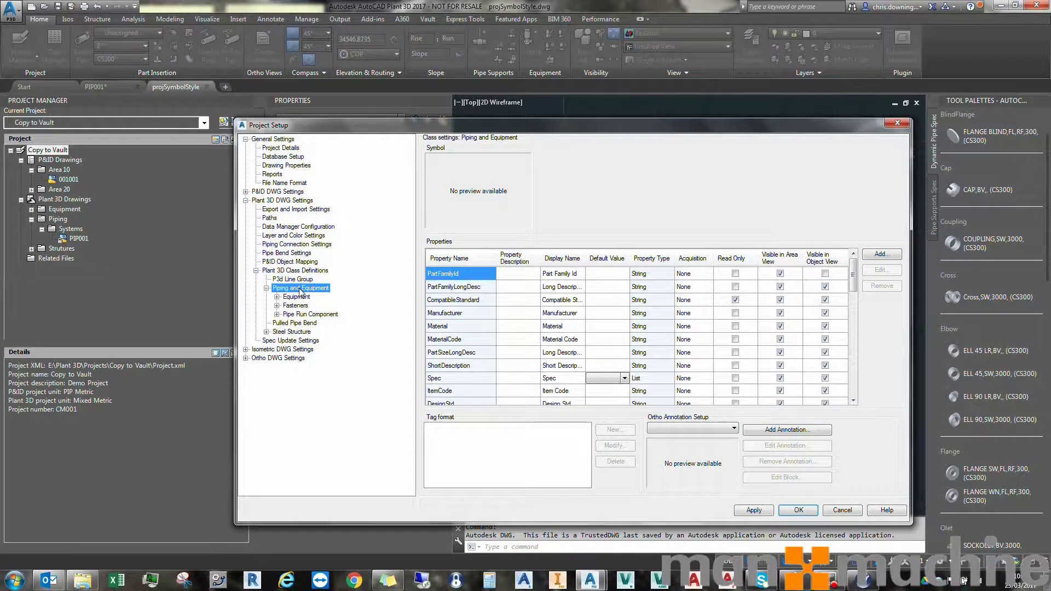
pyautogui.click(311, 315)
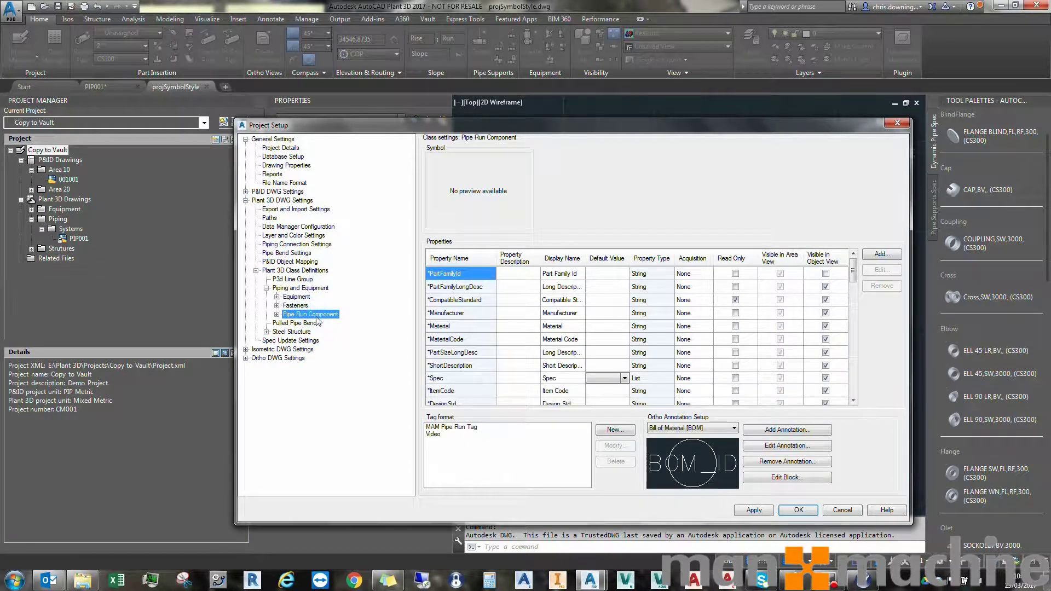
pyautogui.moveTo(853, 277); pyautogui.dragTo(865, 390)
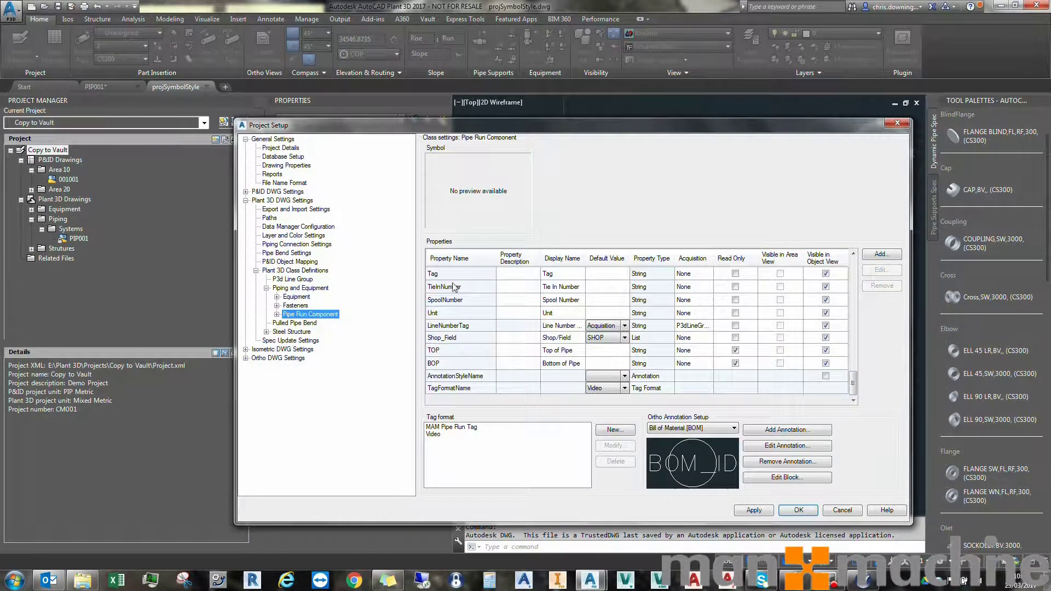
pyautogui.moveTo(855, 387); pyautogui.dragTo(860, 392)
pyautogui.moveTo(463, 124); pyautogui.dragTo(434, 119)
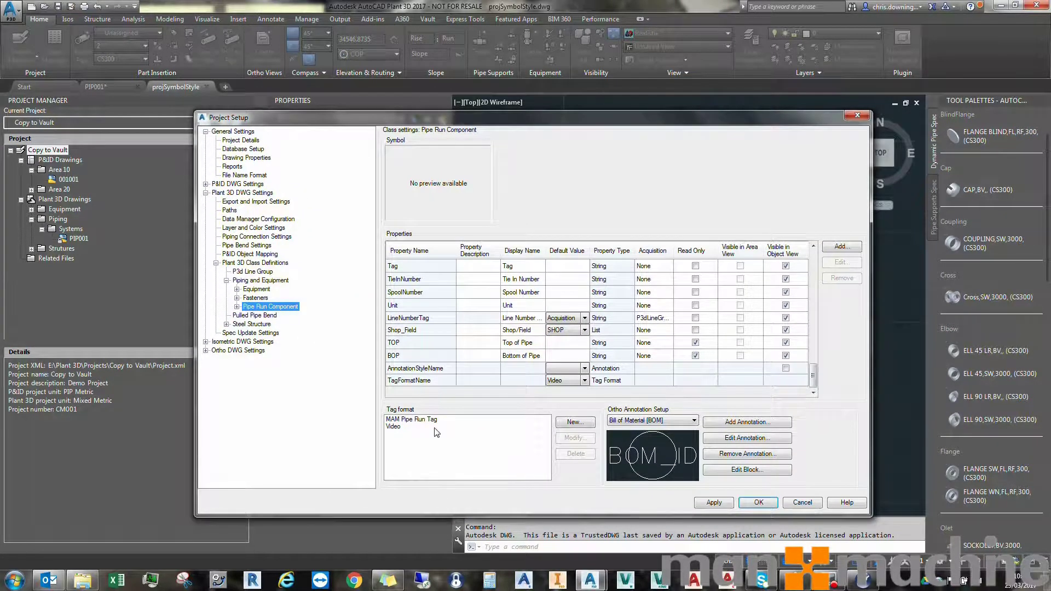
# Modify the Video tag format of the Pipe Run Component class, assigning the System drawing property from the System category to the first subpart
pyautogui.click(395, 429)
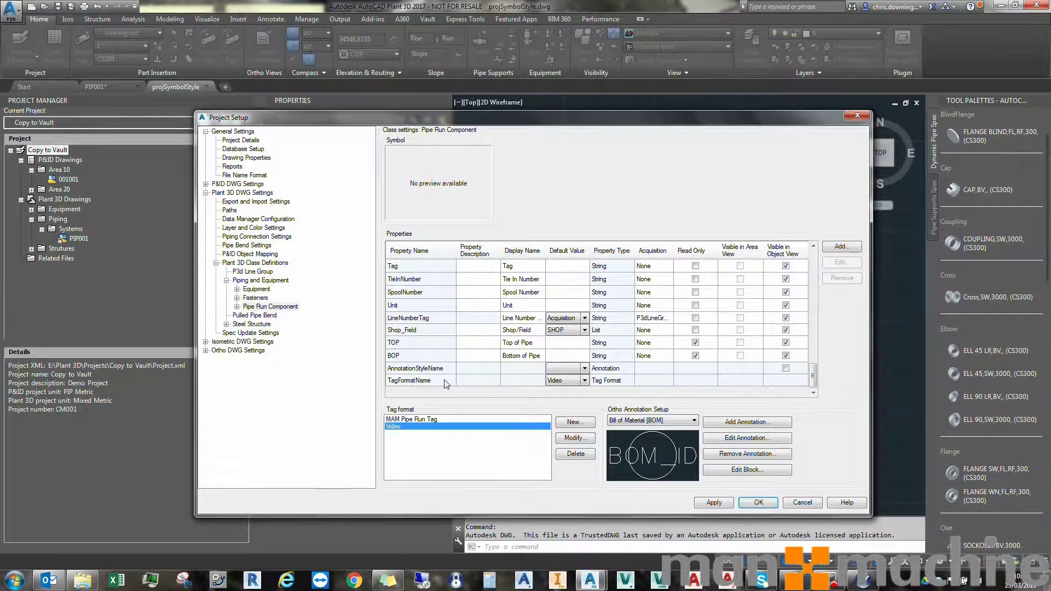
pyautogui.click(573, 438)
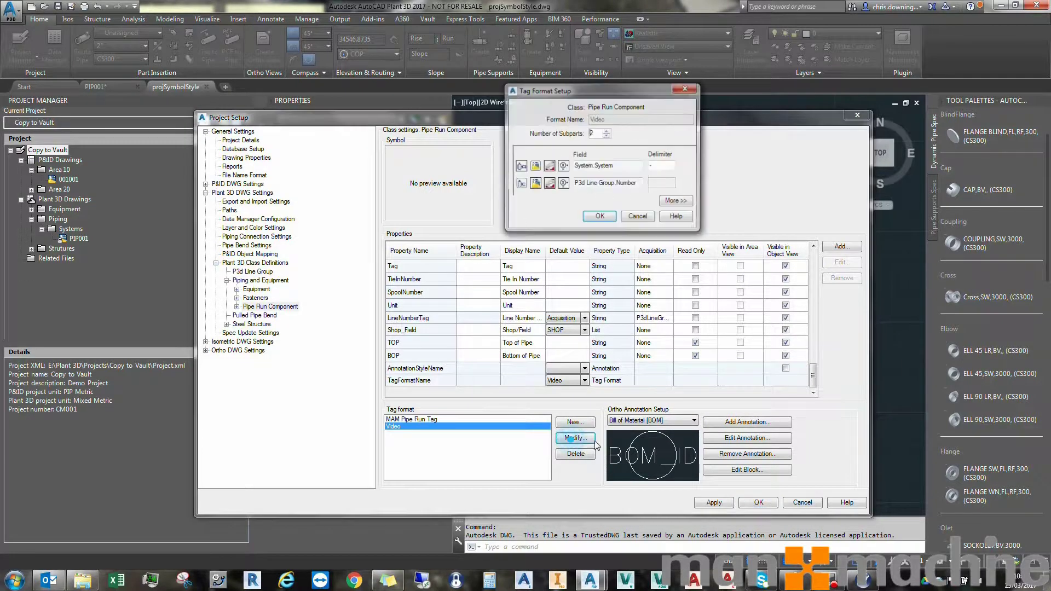
pyautogui.moveTo(632, 90); pyautogui.dragTo(507, 131)
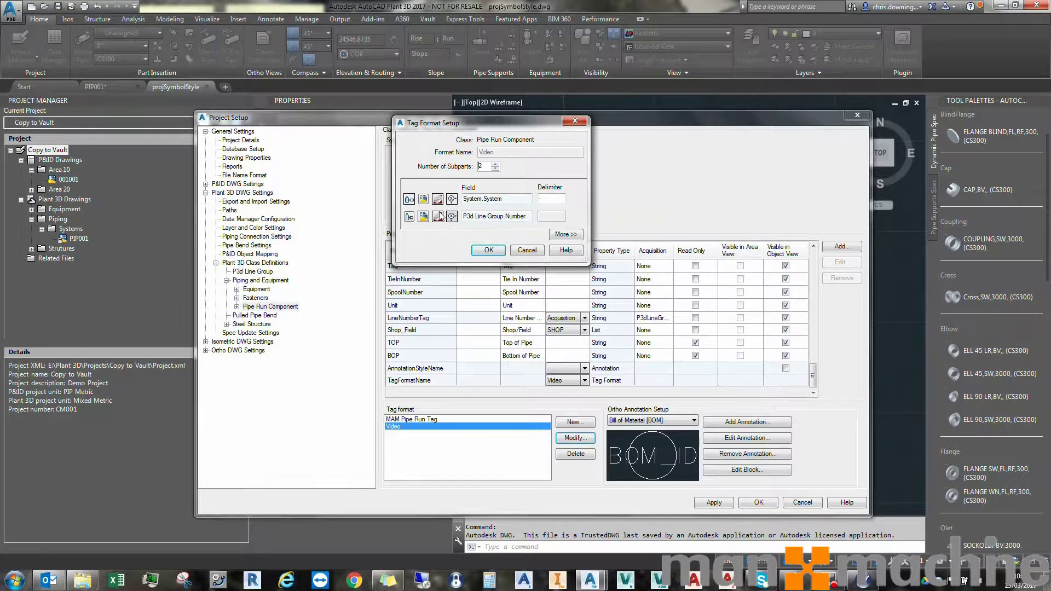
pyautogui.click(424, 199)
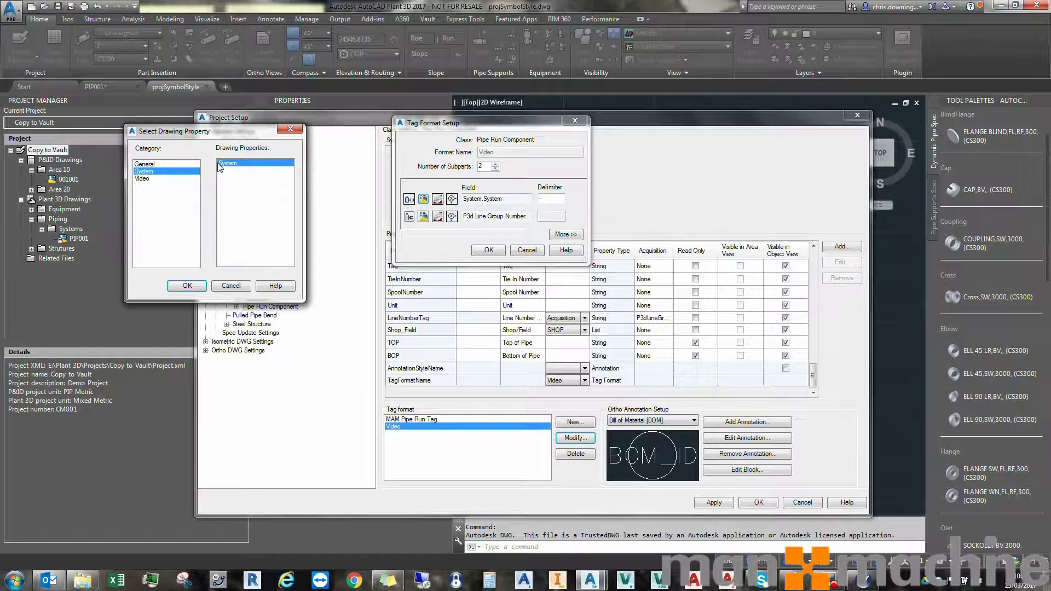
pyautogui.click(145, 164)
pyautogui.click(144, 172)
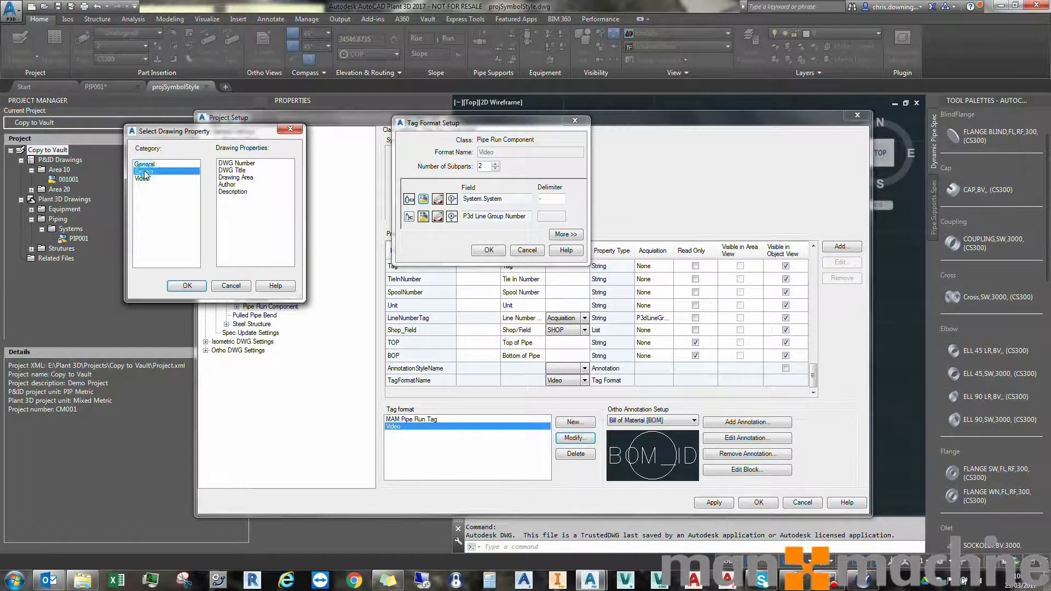
pyautogui.click(147, 164)
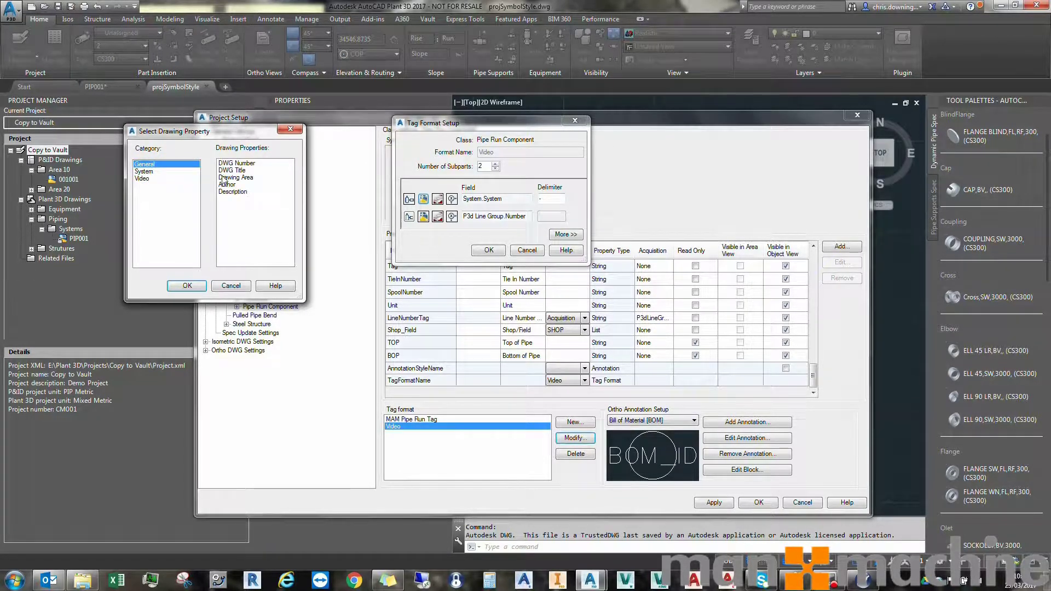
pyautogui.click(144, 172)
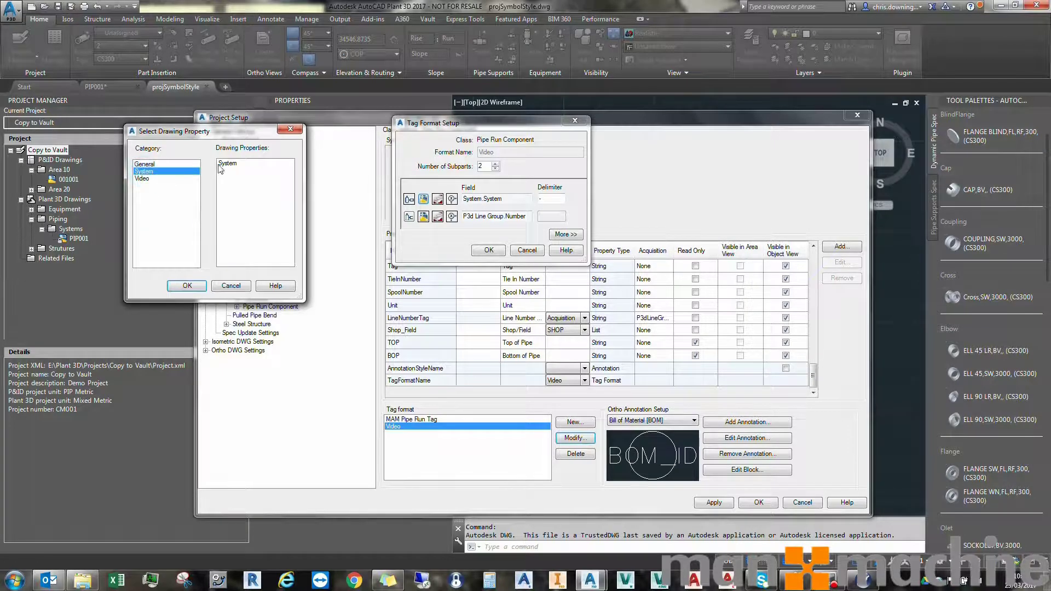
pyautogui.click(227, 163)
pyautogui.moveTo(259, 133); pyautogui.dragTo(290, 150)
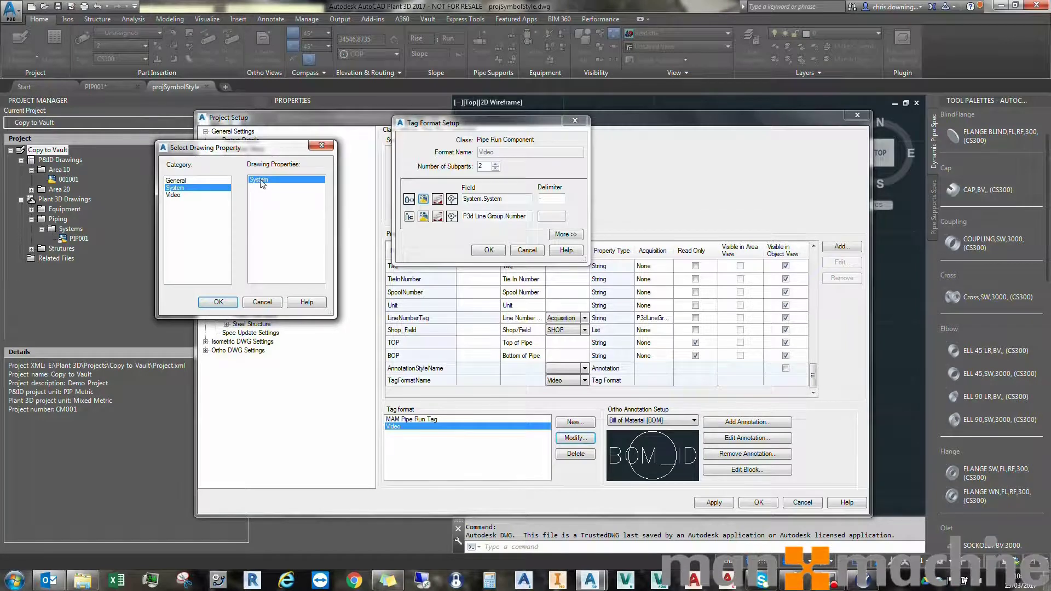
pyautogui.click(236, 303)
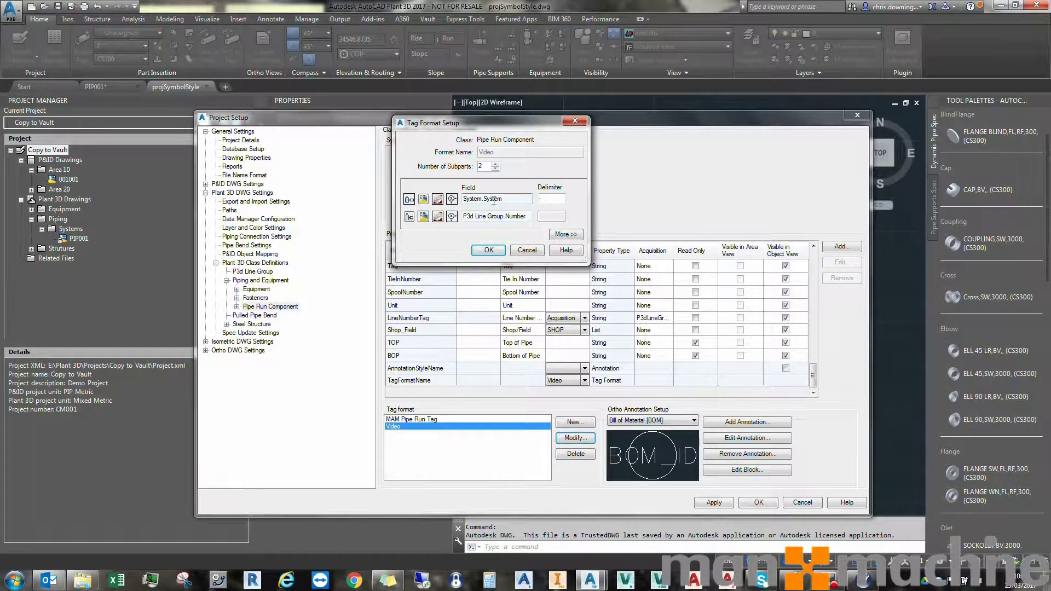
# Increase the Video tag format's number of subparts to 3
pyautogui.click(495, 164)
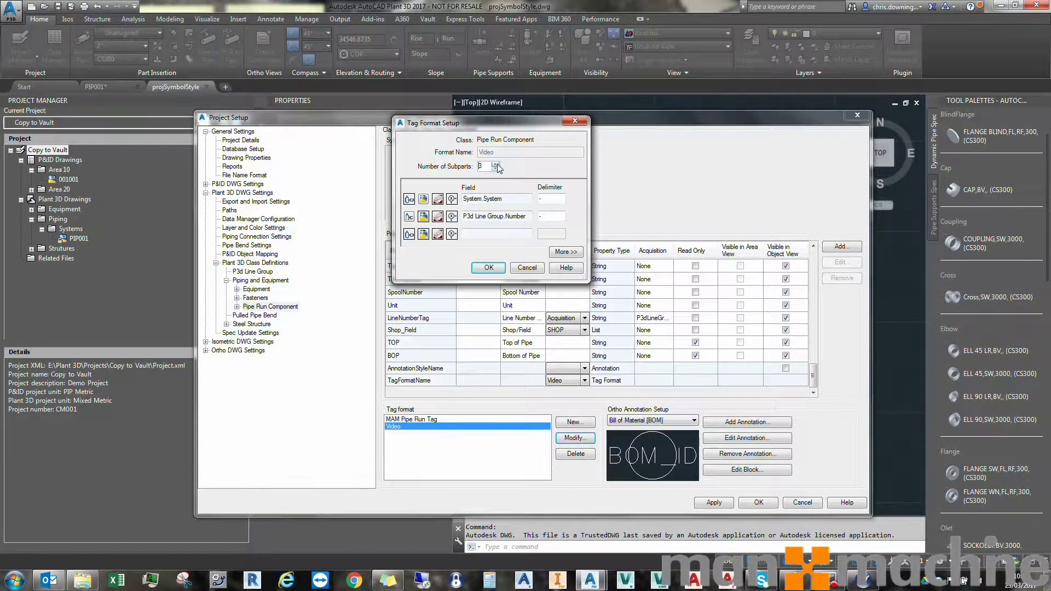
pyautogui.click(476, 234)
pyautogui.click(528, 216)
pyautogui.moveTo(464, 216); pyautogui.dragTo(527, 216)
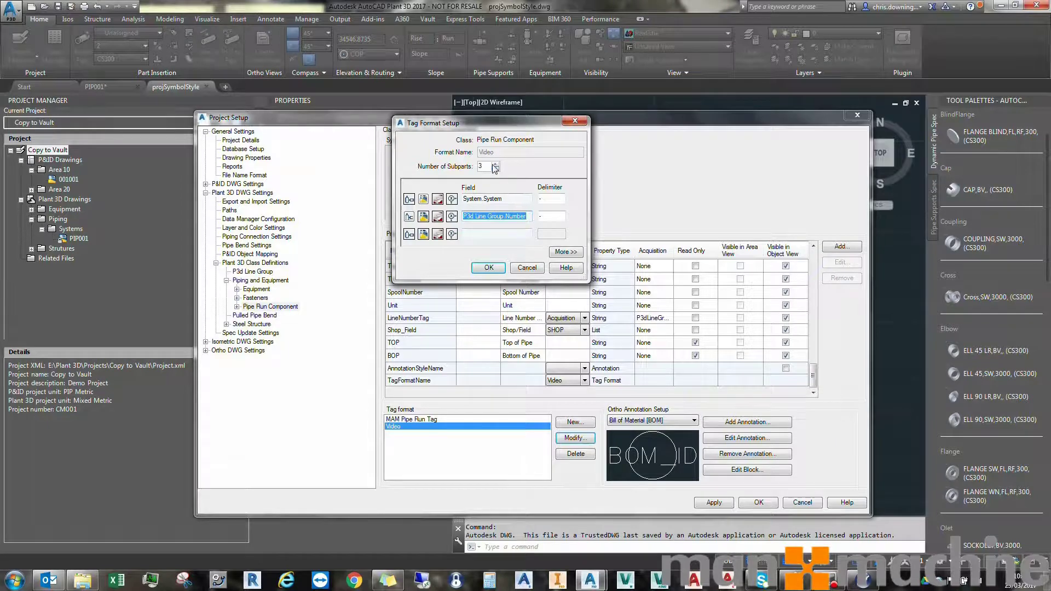
pyautogui.click(483, 233)
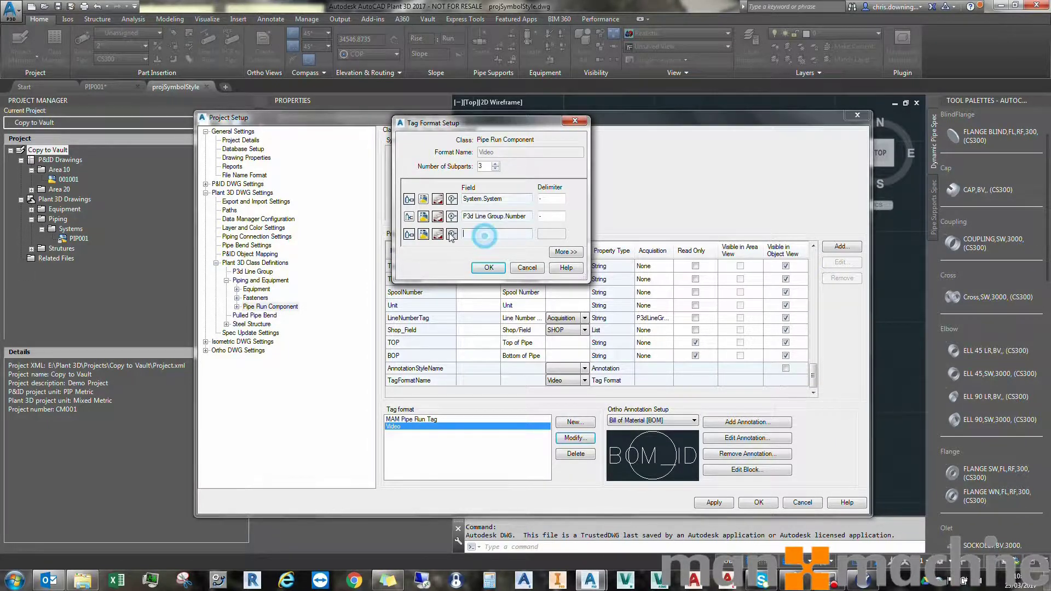
# Assign the Number property of the P3d Line Group class to the second subpart of the Video tag format
pyautogui.click(412, 218)
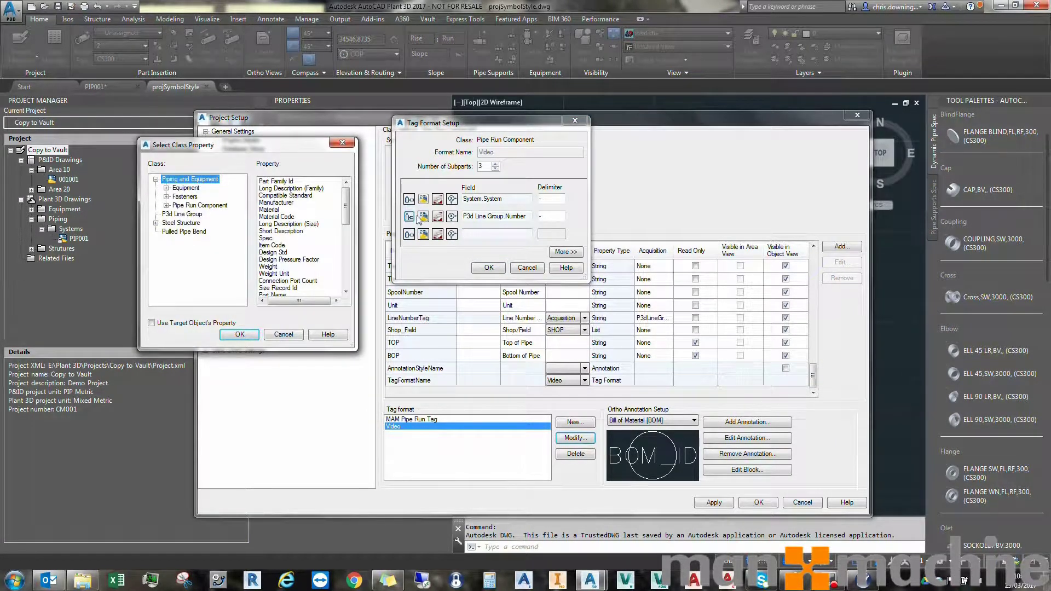
pyautogui.click(182, 214)
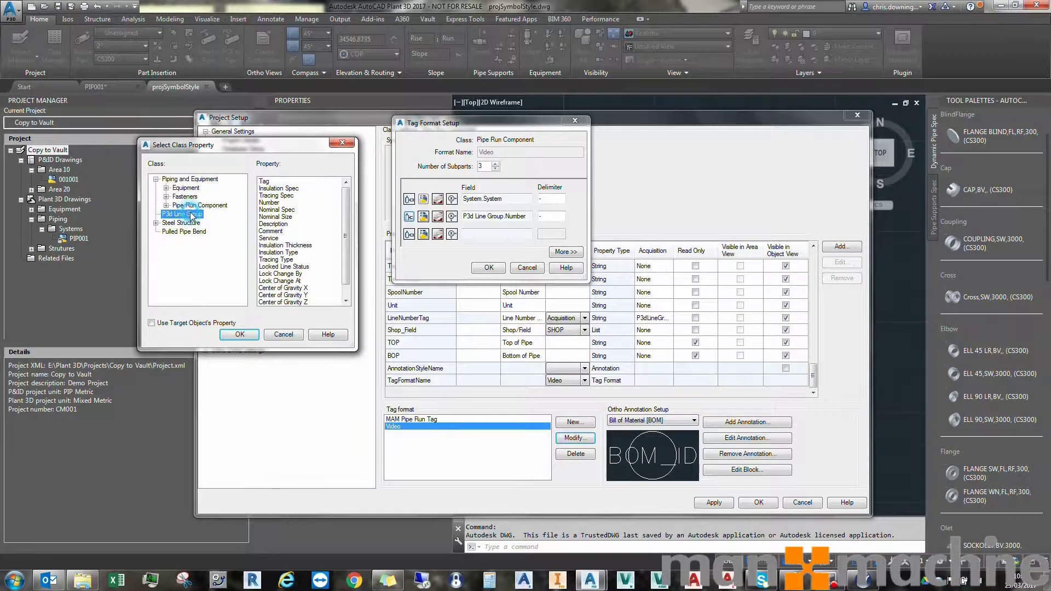
pyautogui.click(270, 203)
pyautogui.click(240, 334)
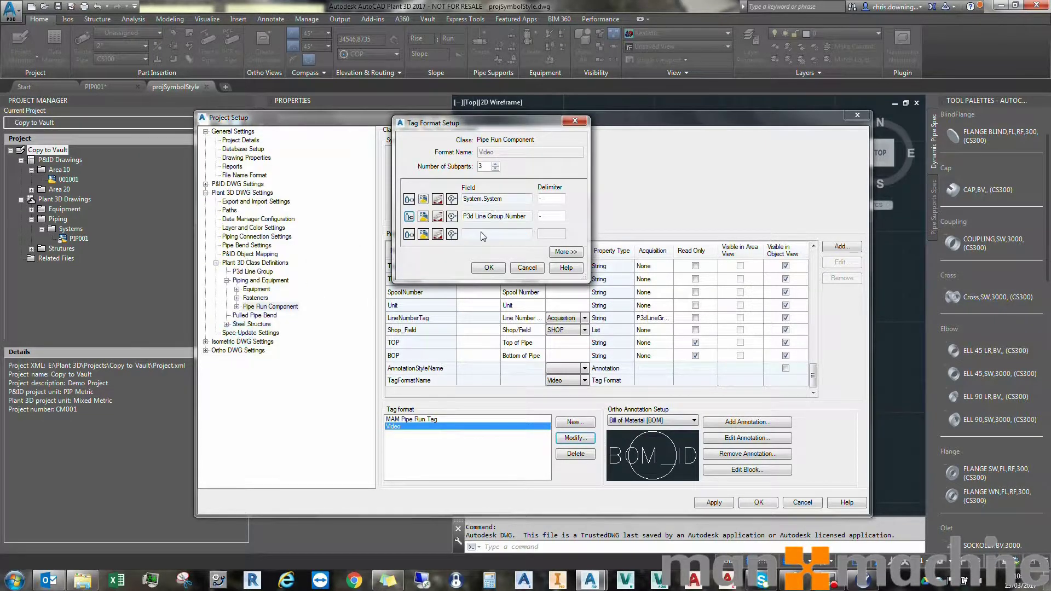
# Assign the Video Prop drawing property from the Video category to the third subpart and accept the Video tag format
pyautogui.click(422, 234)
pyautogui.click(31, 69)
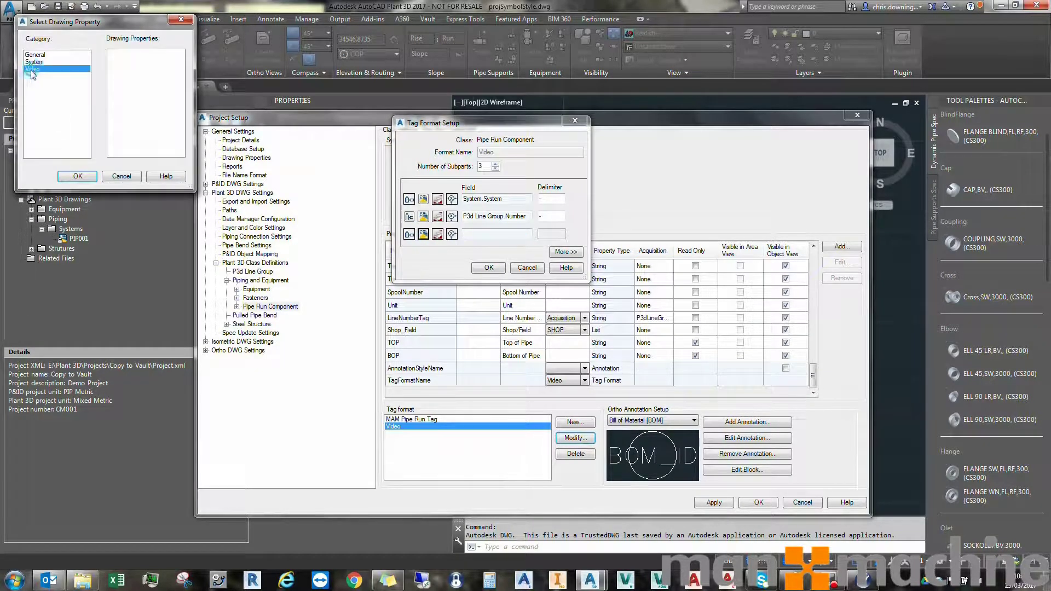
pyautogui.click(127, 55)
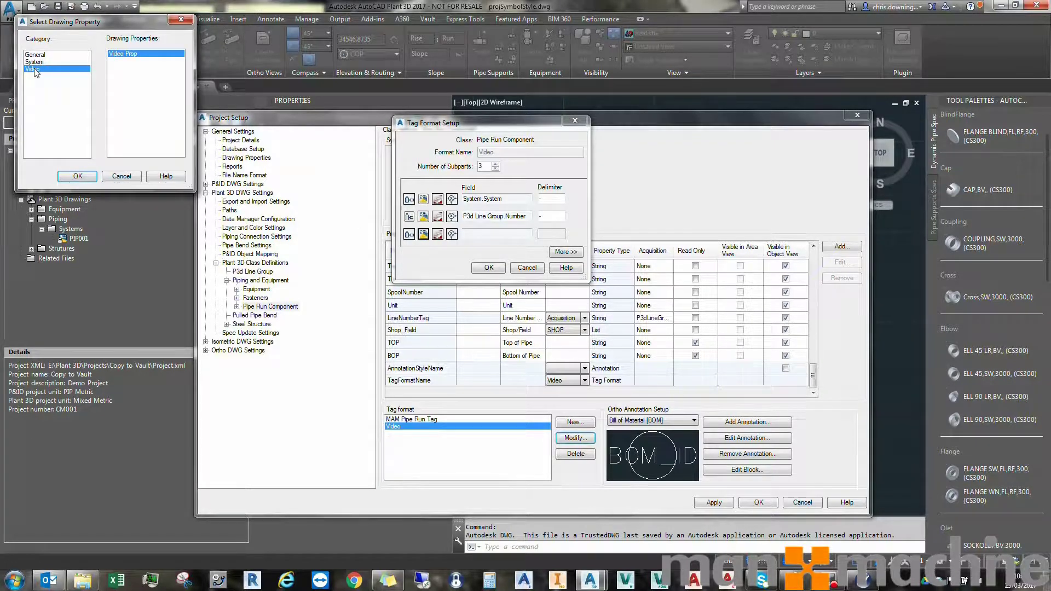
pyautogui.click(78, 177)
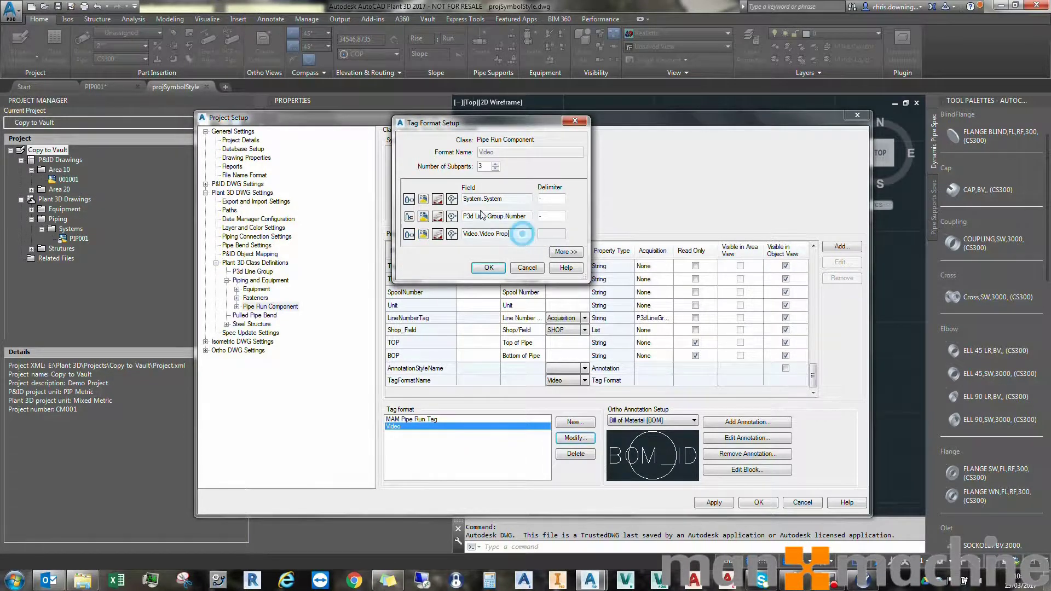
pyautogui.click(532, 216)
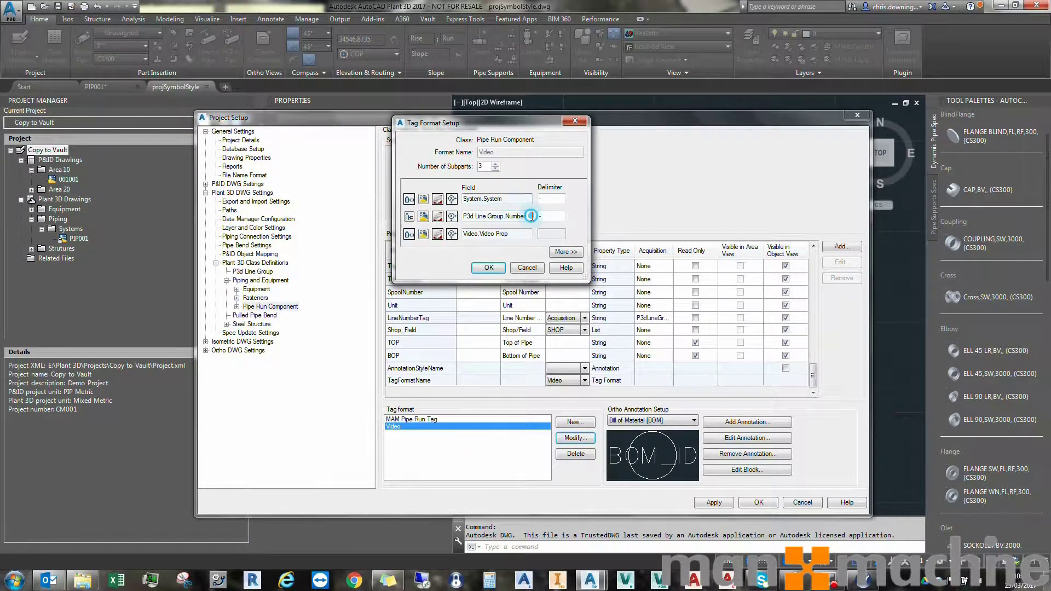
pyautogui.click(558, 197)
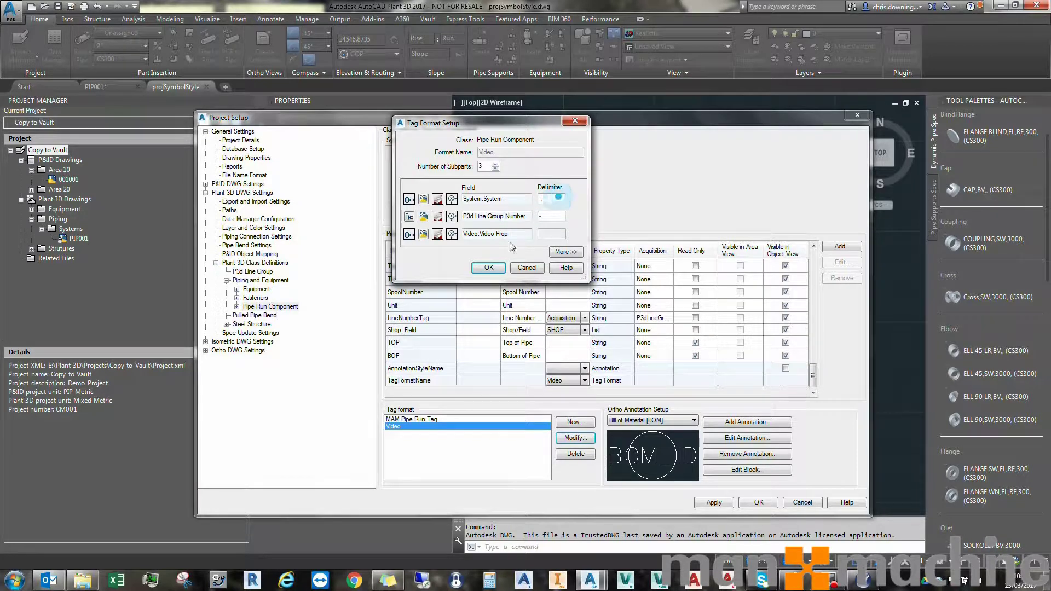
pyautogui.click(488, 267)
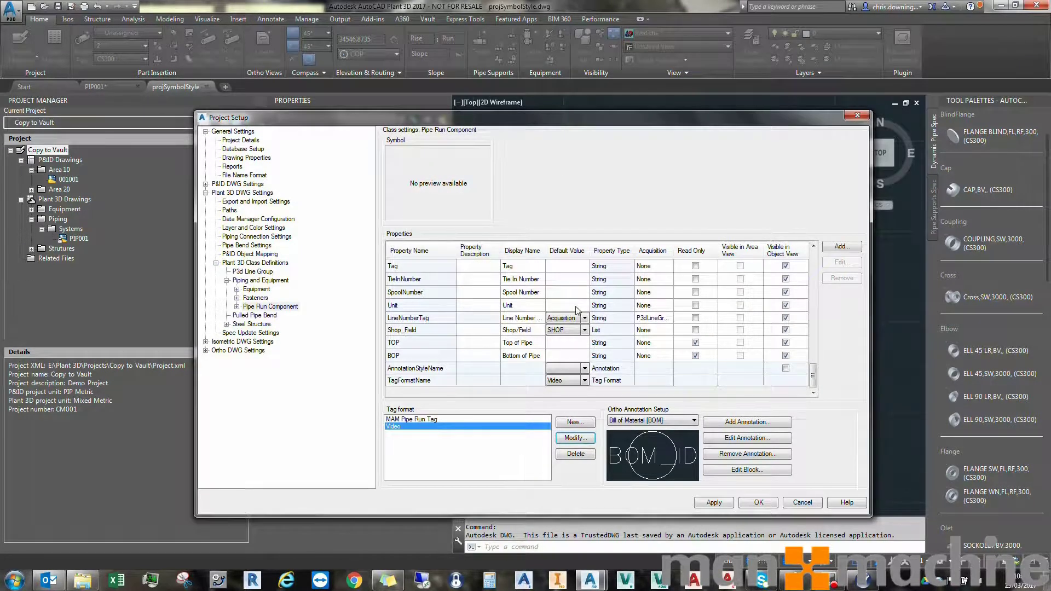
pyautogui.click(575, 437)
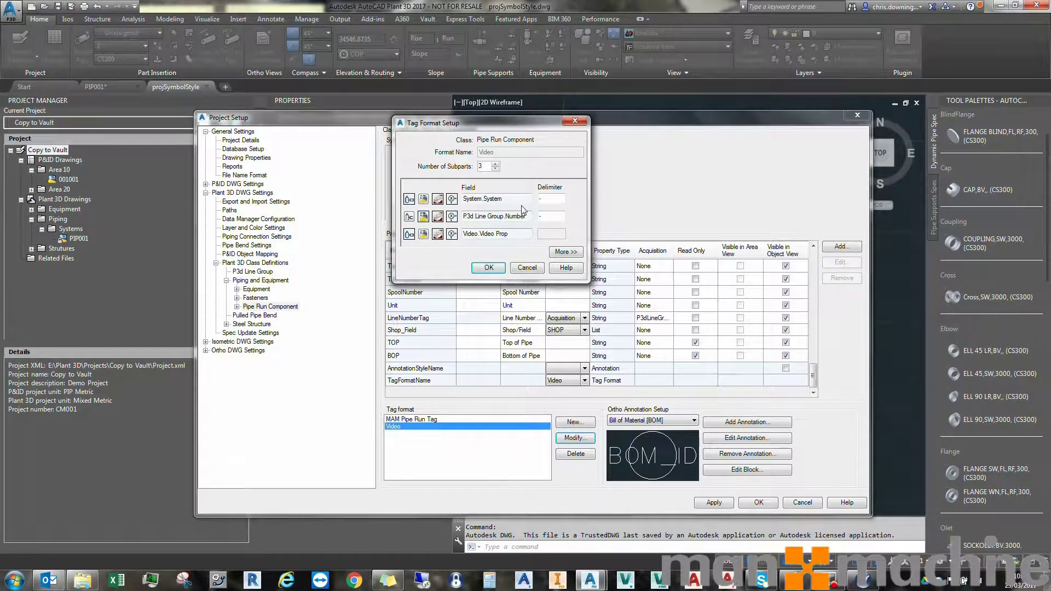
pyautogui.click(488, 268)
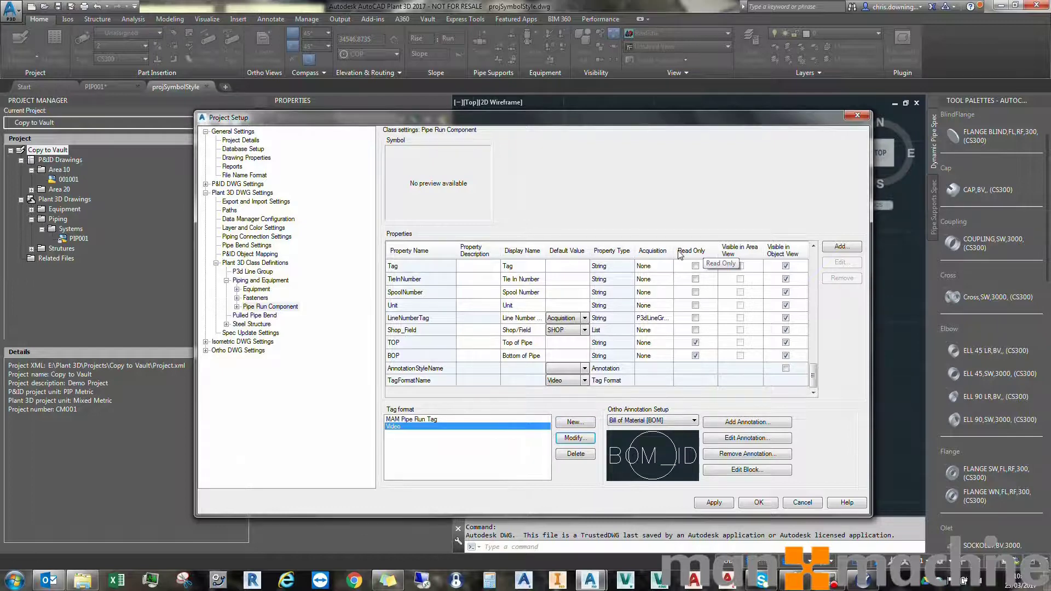
# Set the acquisition rule of the LineNumberTag property to the P3d Line Group class's Number property and apply the project settings
pyautogui.moveTo(673, 254); pyautogui.dragTo(743, 257)
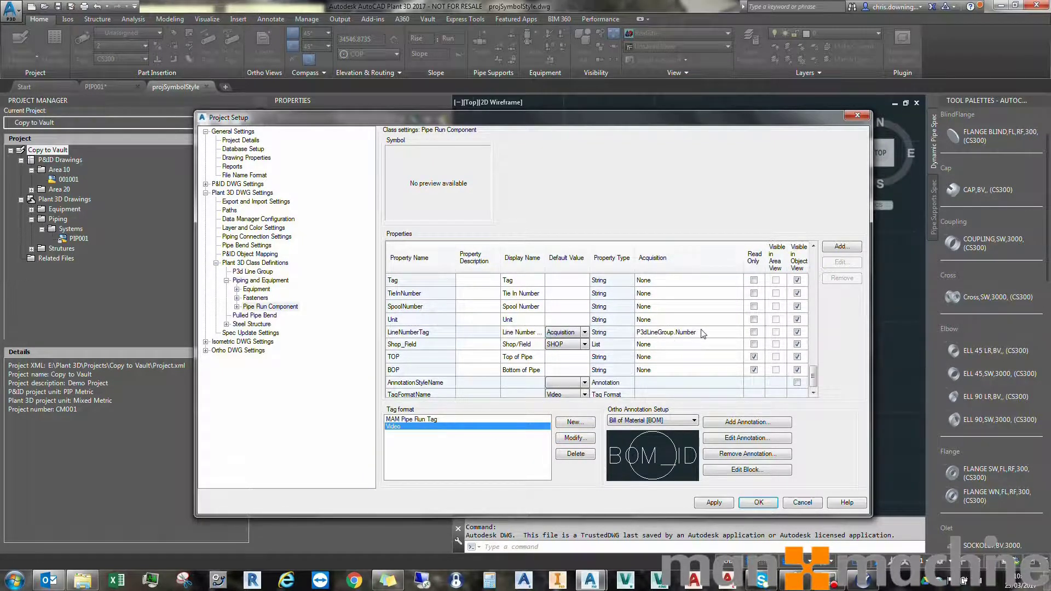
pyautogui.click(671, 335)
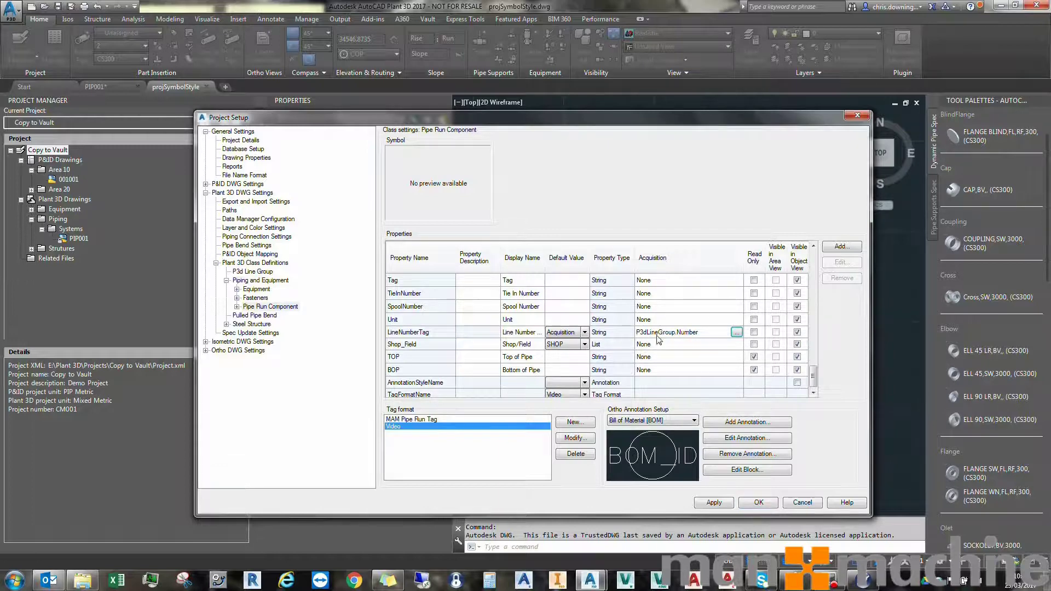
pyautogui.click(693, 335)
pyautogui.click(736, 332)
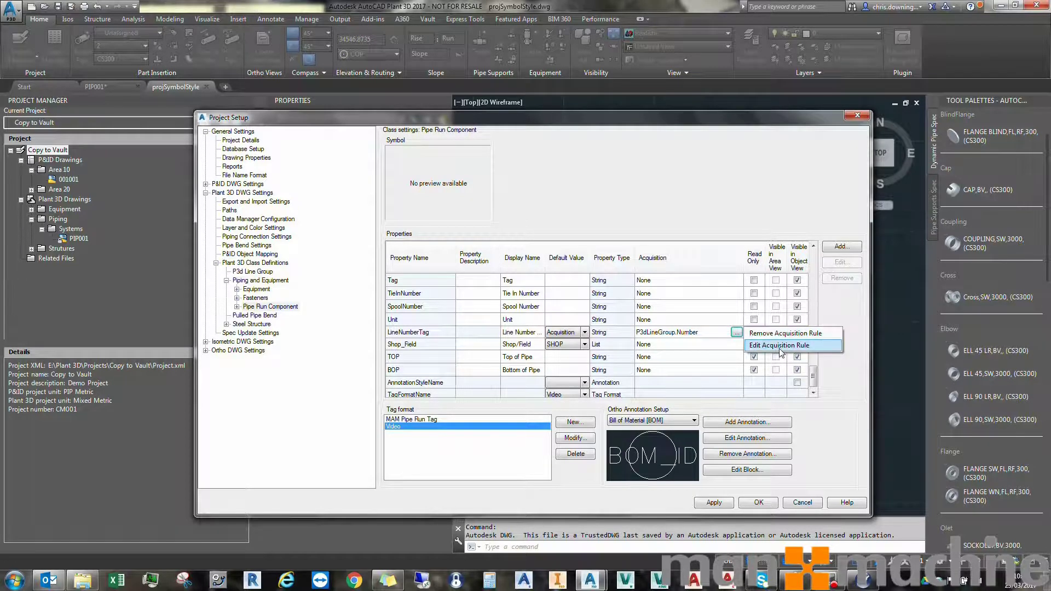
pyautogui.click(778, 346)
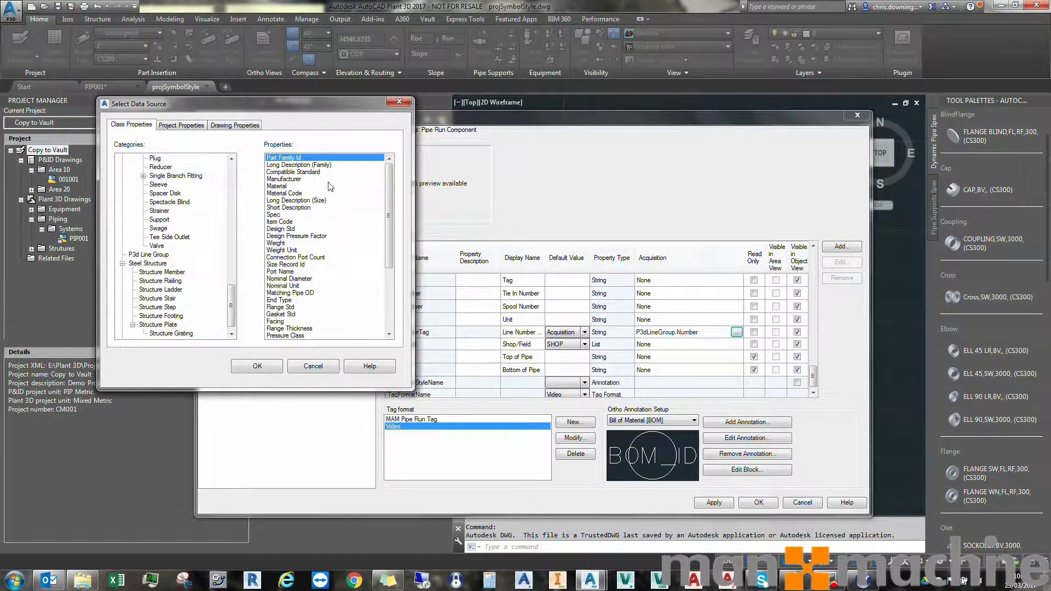
pyautogui.moveTo(233, 296); pyautogui.dragTo(230, 167)
pyautogui.click(123, 159)
pyautogui.click(148, 167)
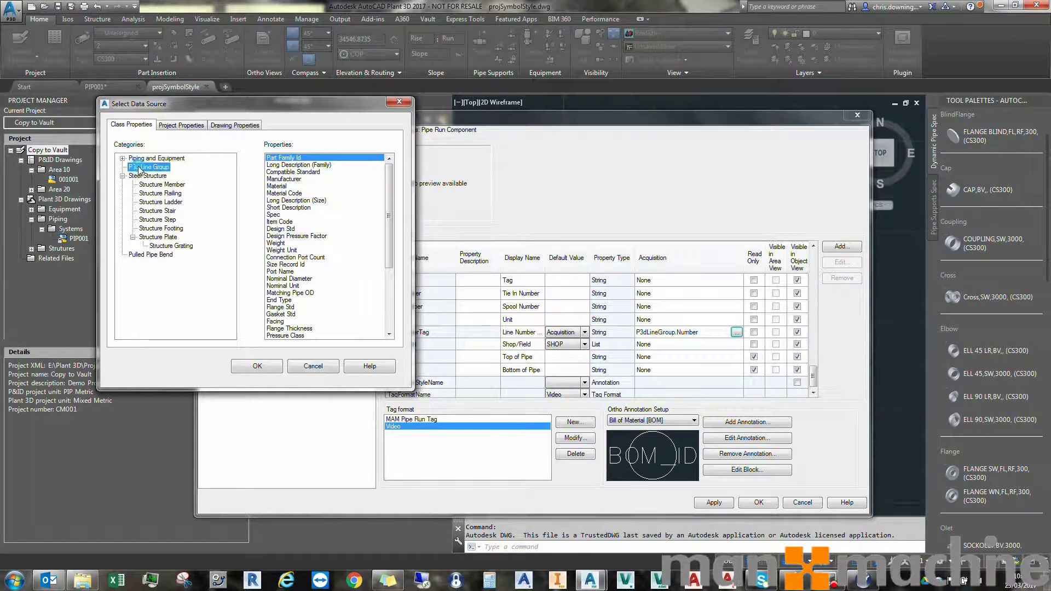
pyautogui.click(289, 179)
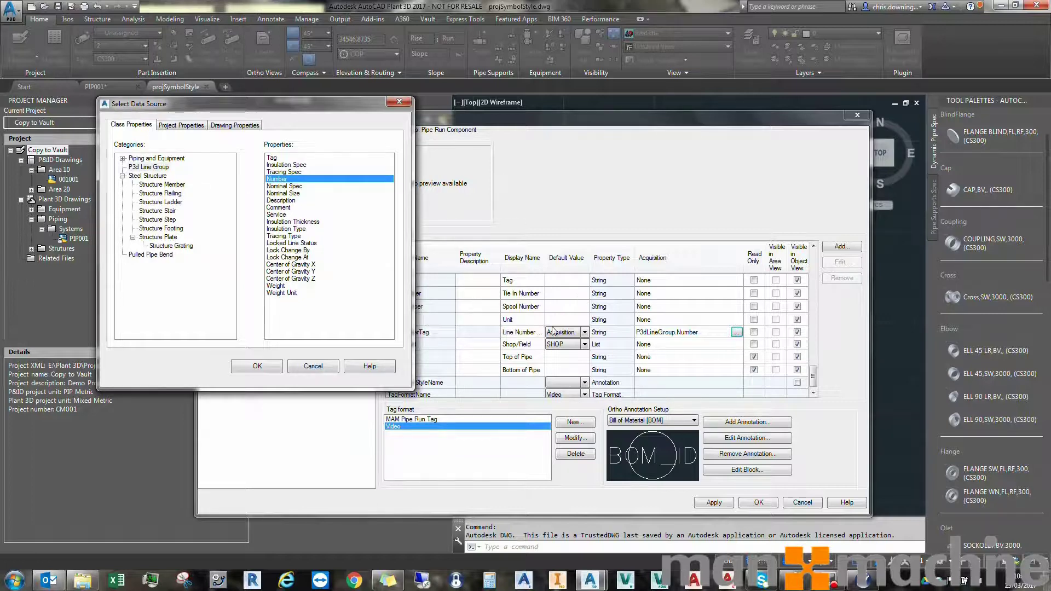
pyautogui.click(241, 366)
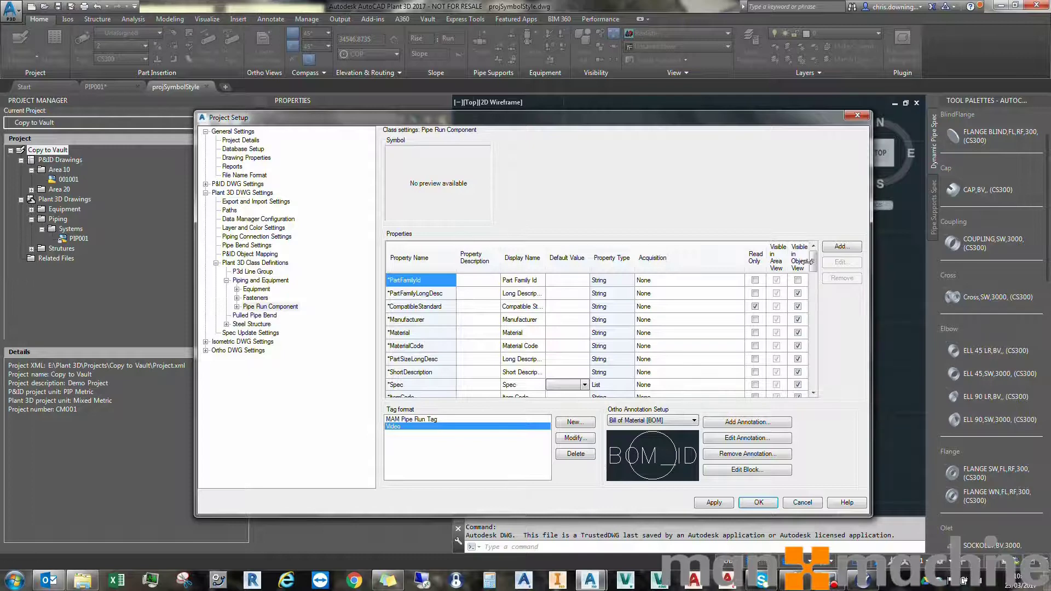
pyautogui.moveTo(812, 259); pyautogui.dragTo(832, 384)
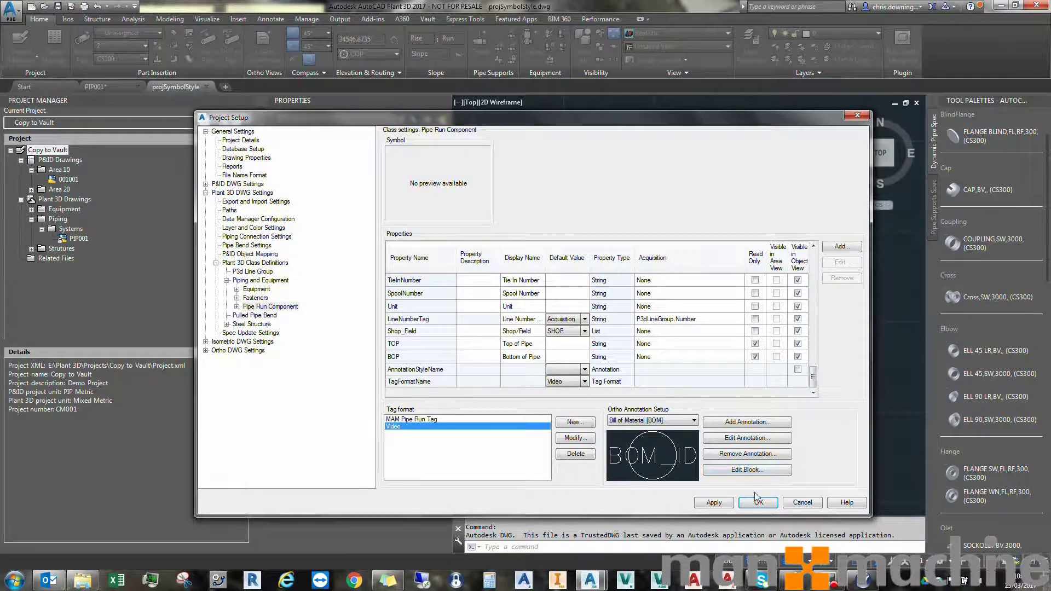
pyautogui.click(715, 502)
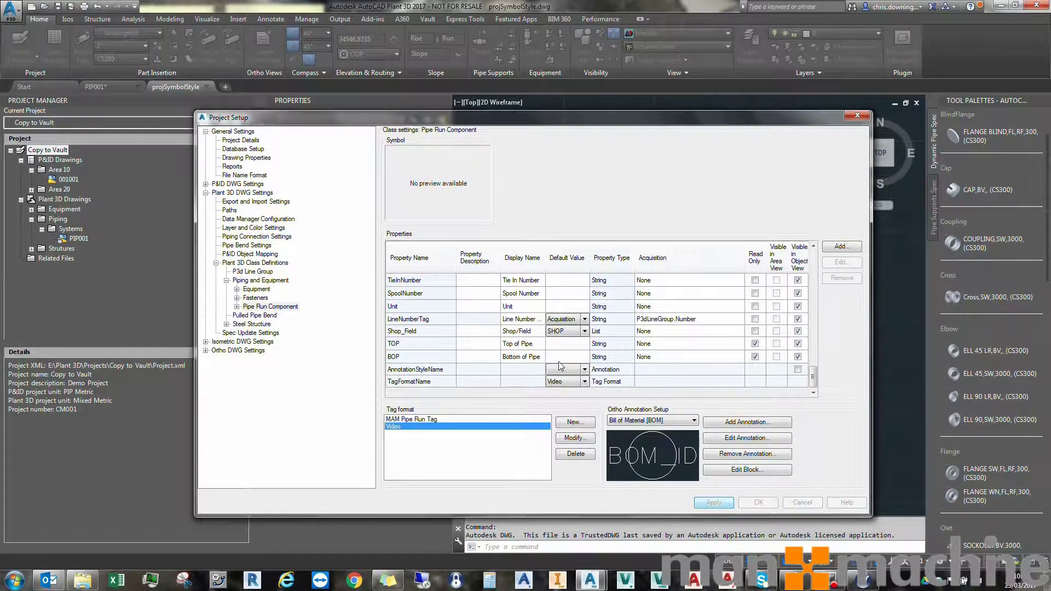
# Review the field used by the P3d Line Group class's Line Number tag format, then close the project setup
pyautogui.click(255, 316)
pyautogui.click(253, 271)
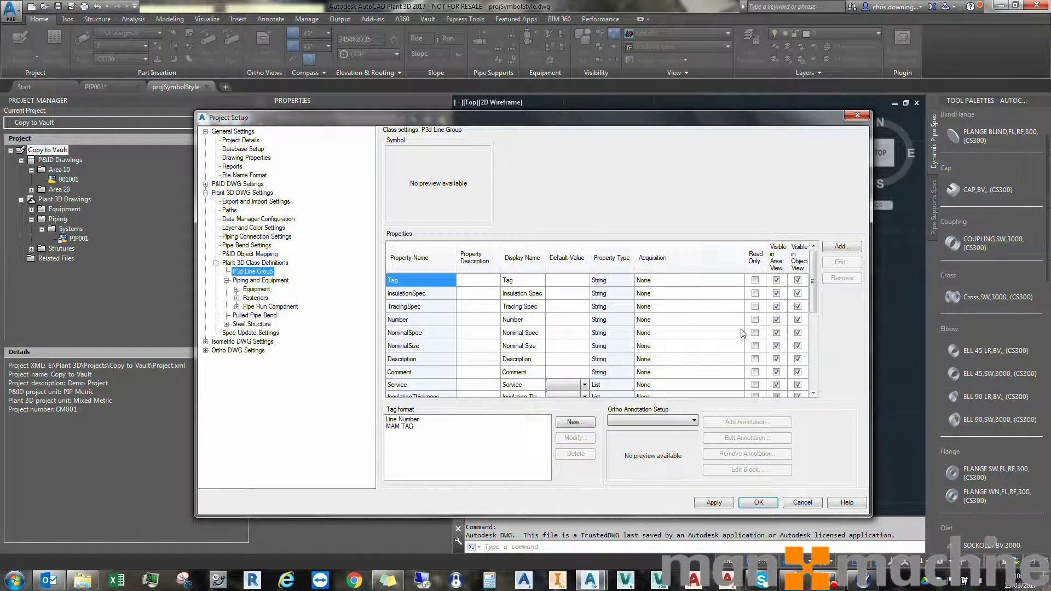
pyautogui.moveTo(813, 286); pyautogui.dragTo(767, 388)
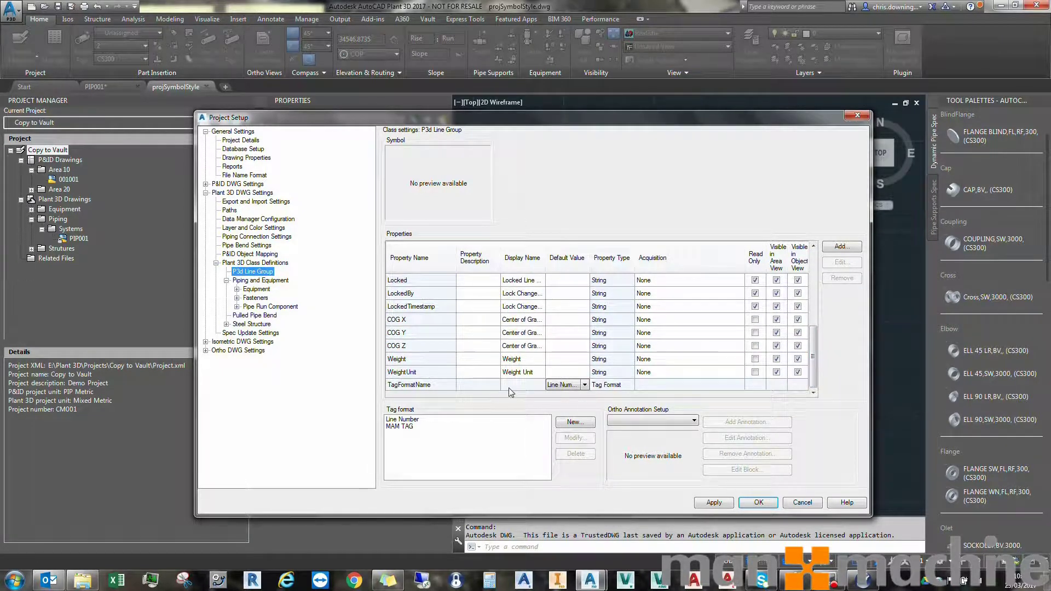
pyautogui.click(404, 419)
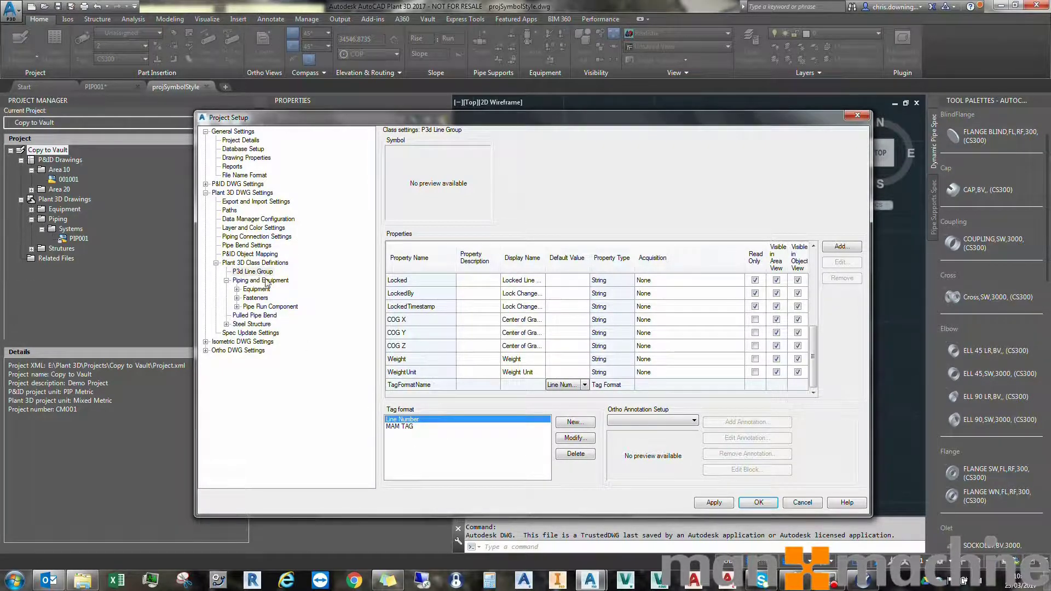
pyautogui.click(575, 438)
pyautogui.click(465, 200)
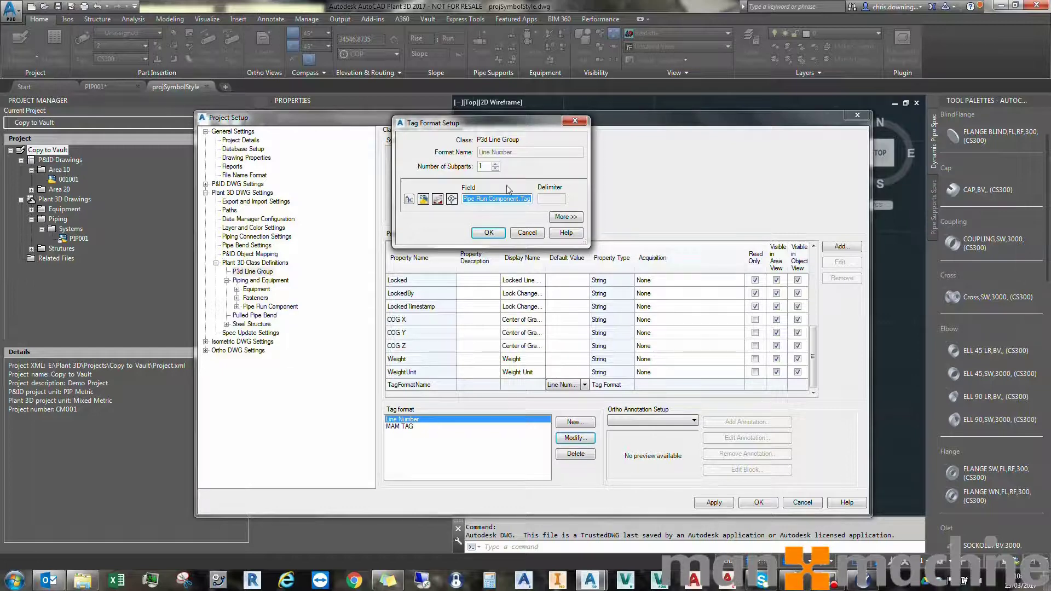
pyautogui.moveTo(510, 123); pyautogui.dragTo(551, 126)
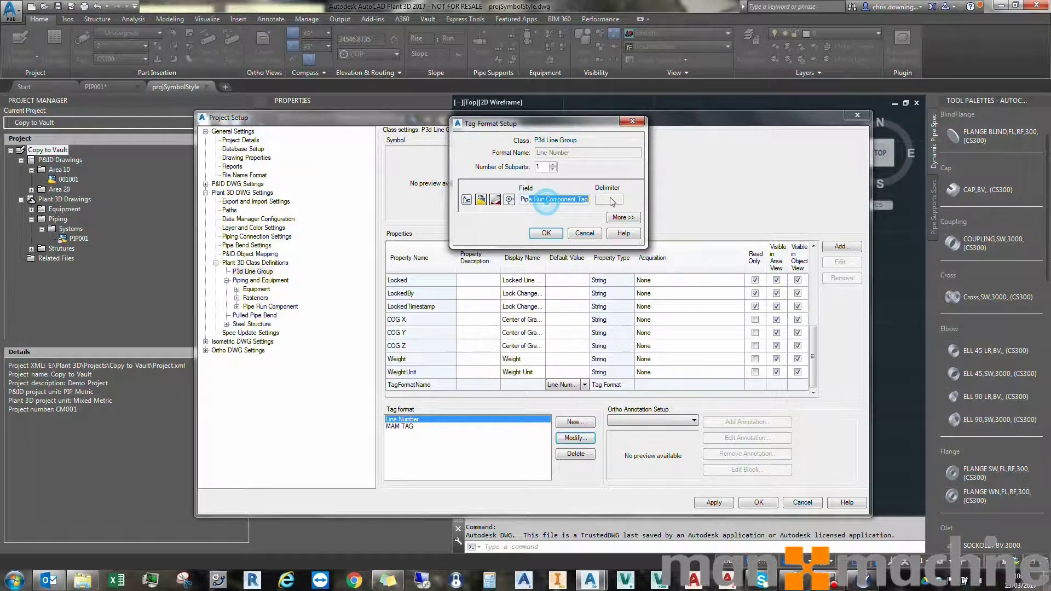
pyautogui.moveTo(529, 200); pyautogui.dragTo(588, 200)
pyautogui.click(559, 233)
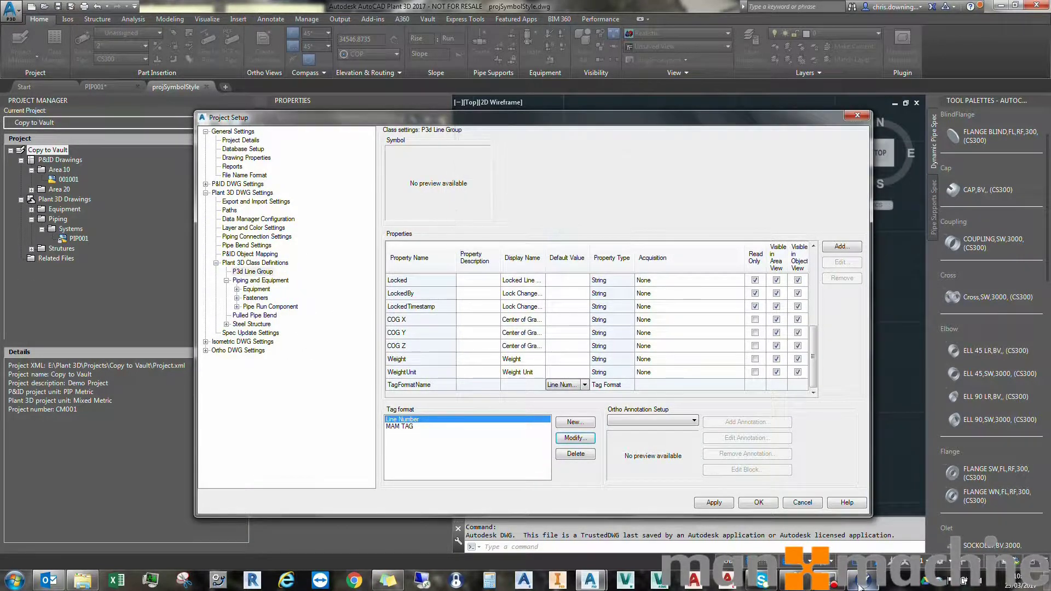
pyautogui.click(755, 505)
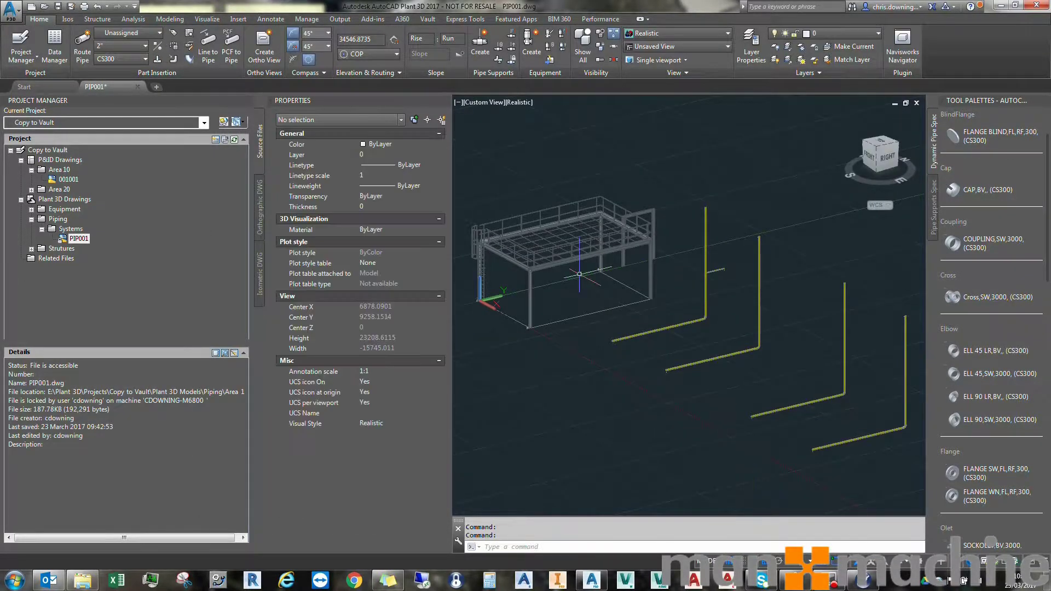
# Refresh the acquired properties of drawing PIP001 with PLANTREFRESHACQPROPERTY, using the Drawing option
pyautogui.click(639, 331)
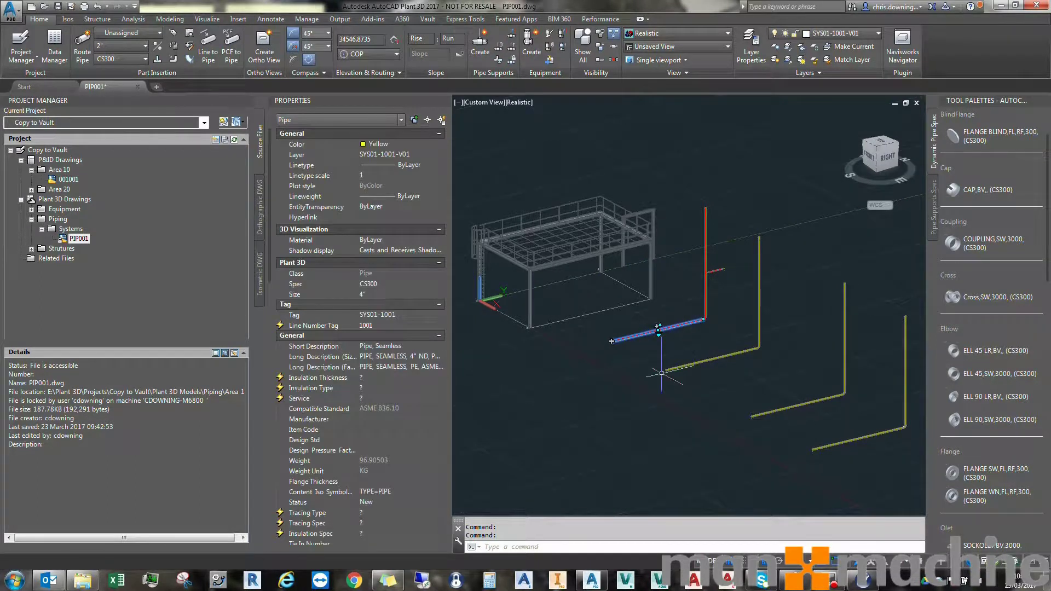
pyautogui.press('Escape')
pyautogui.write('PL')
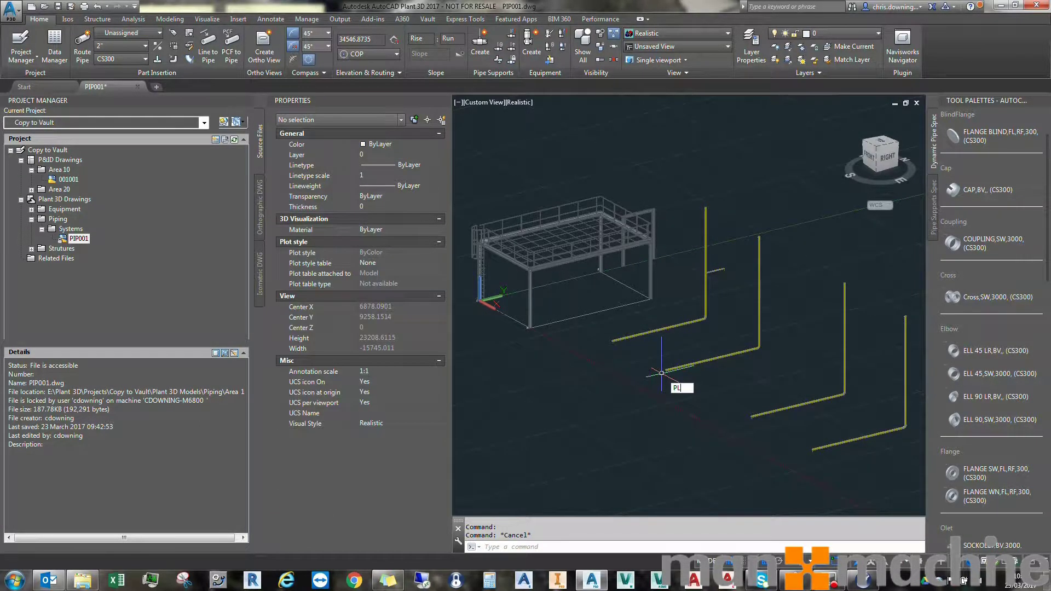
pyautogui.press('Down')
pyautogui.press('Down')
pyautogui.press('Return')
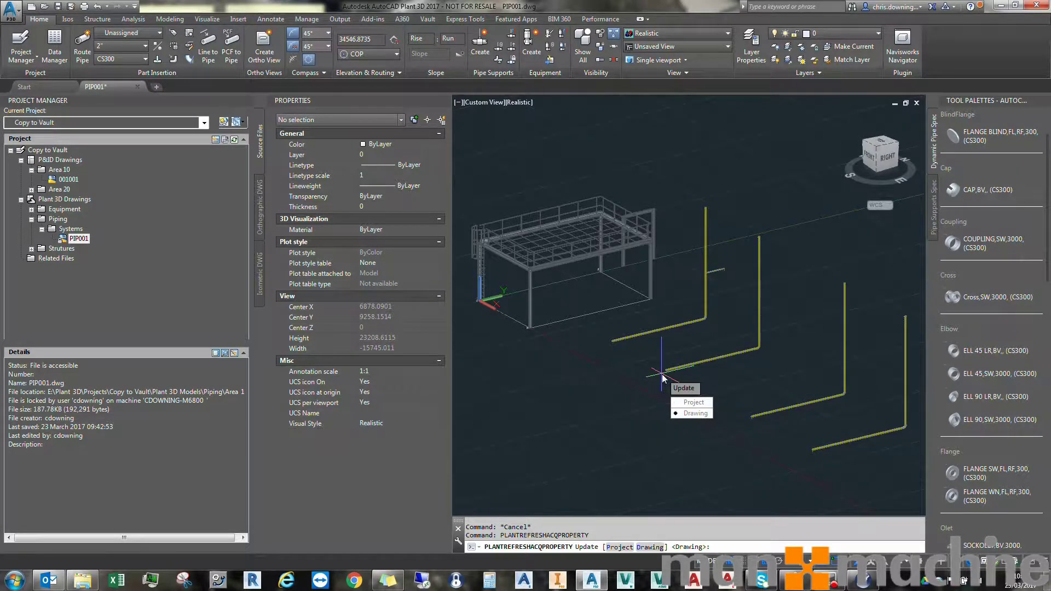
pyautogui.press('Return')
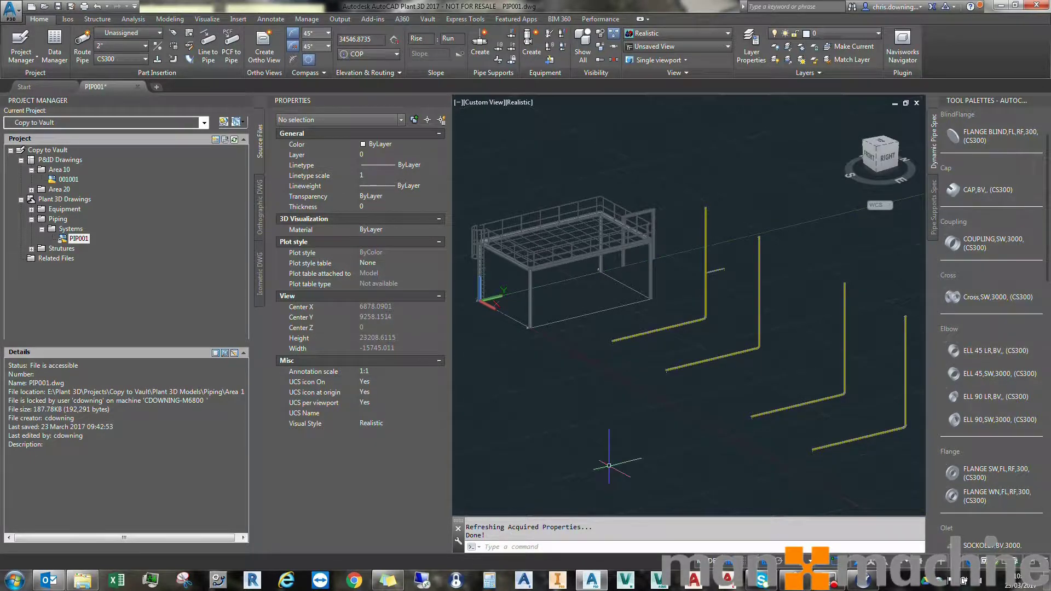
# Assign the tag SYS01-1001-V1 to the horizontal pipe nearest the platform and select that pipe to check its properties
pyautogui.click(651, 331)
pyautogui.rightClick(651, 331)
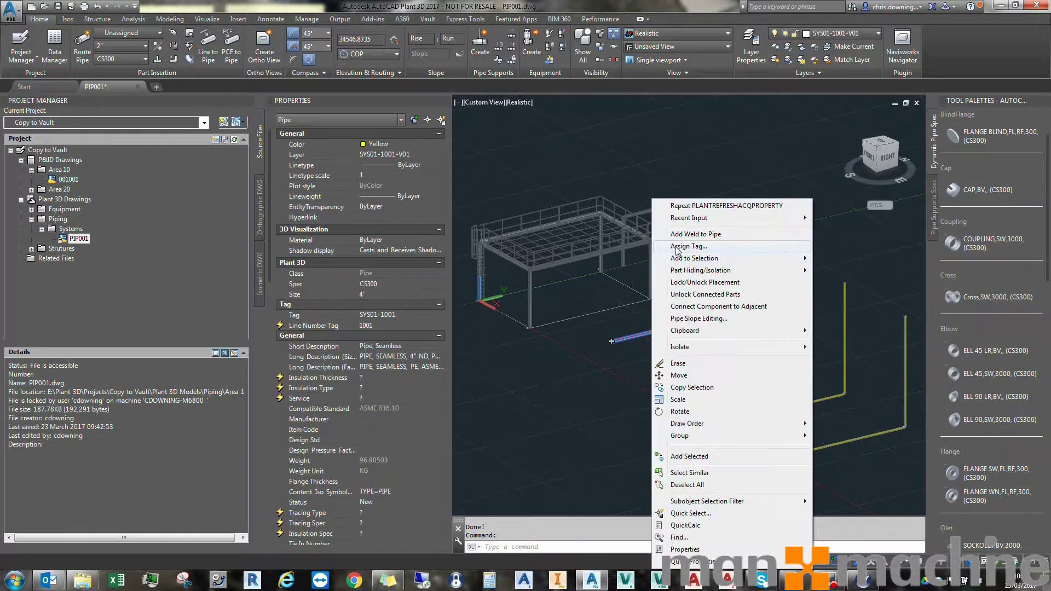
pyautogui.click(689, 246)
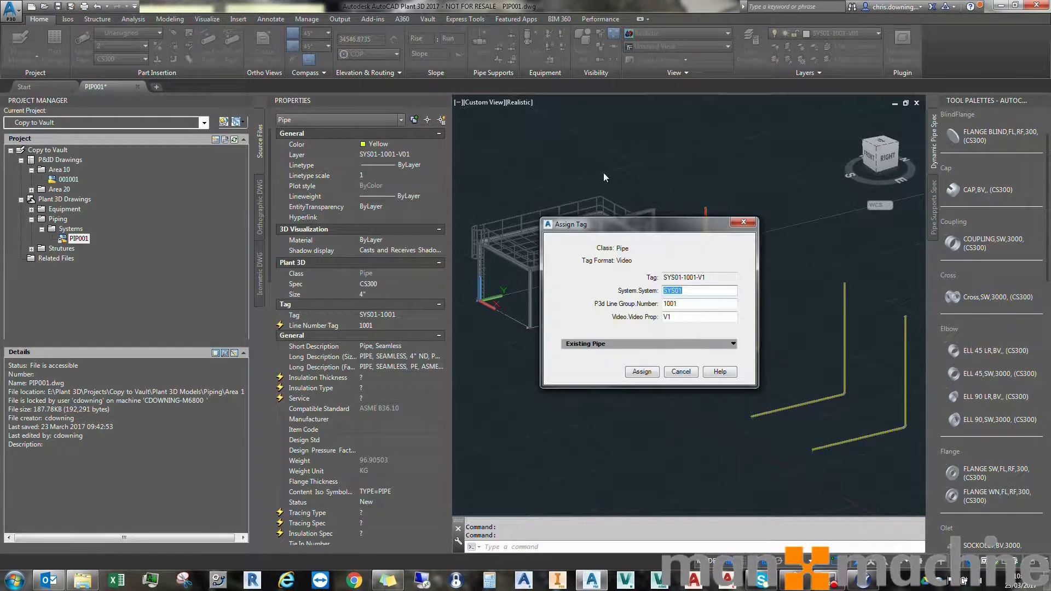
pyautogui.click(723, 277)
pyautogui.click(642, 372)
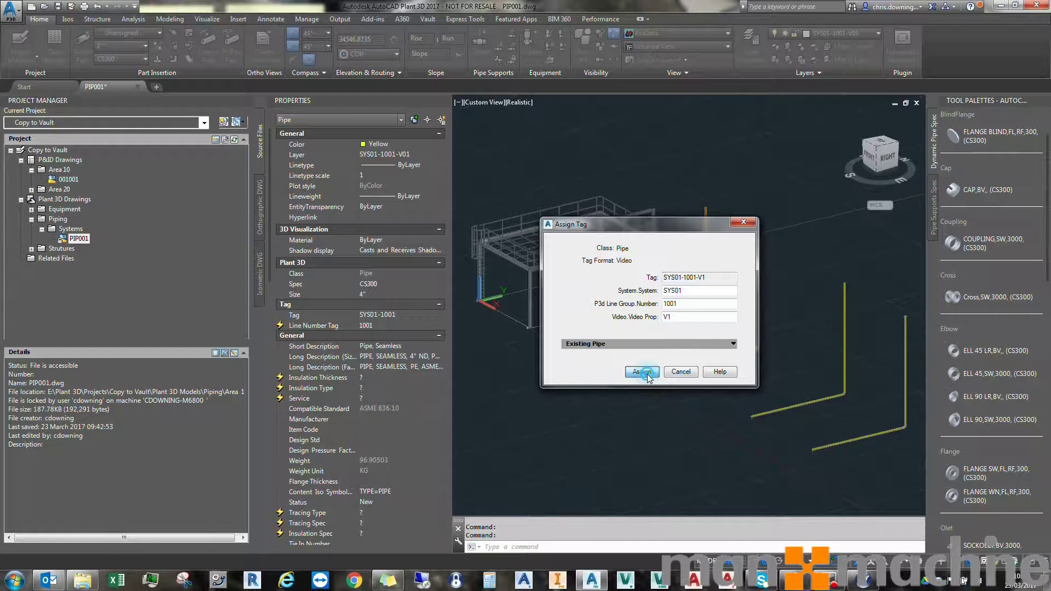
pyautogui.click(696, 324)
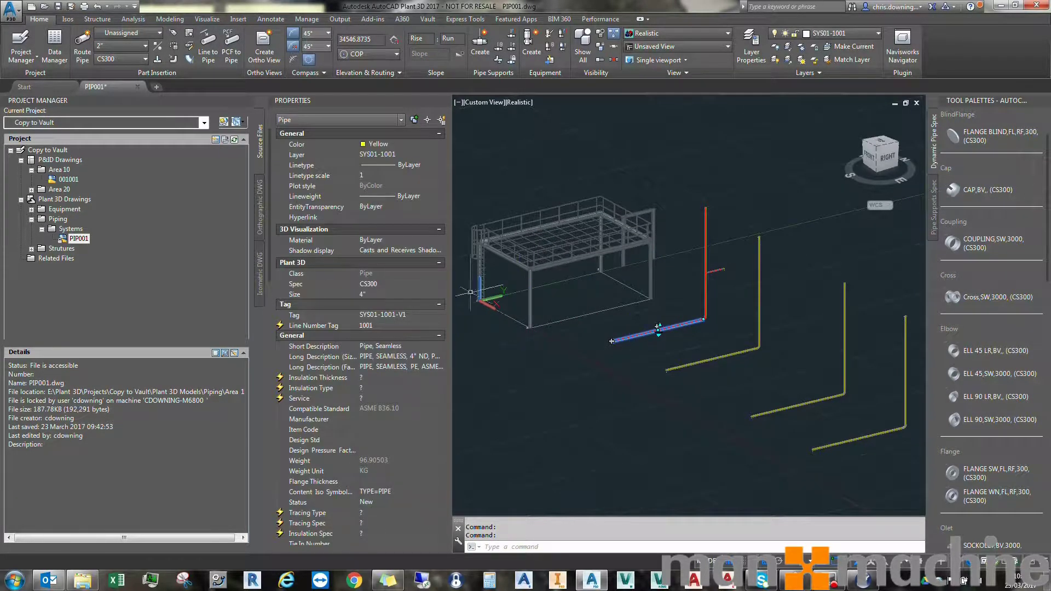
# Assign the tag SYS01-1002-V1 to the second horizontal pipe from the platform
pyautogui.click(416, 316)
pyautogui.press('Escape')
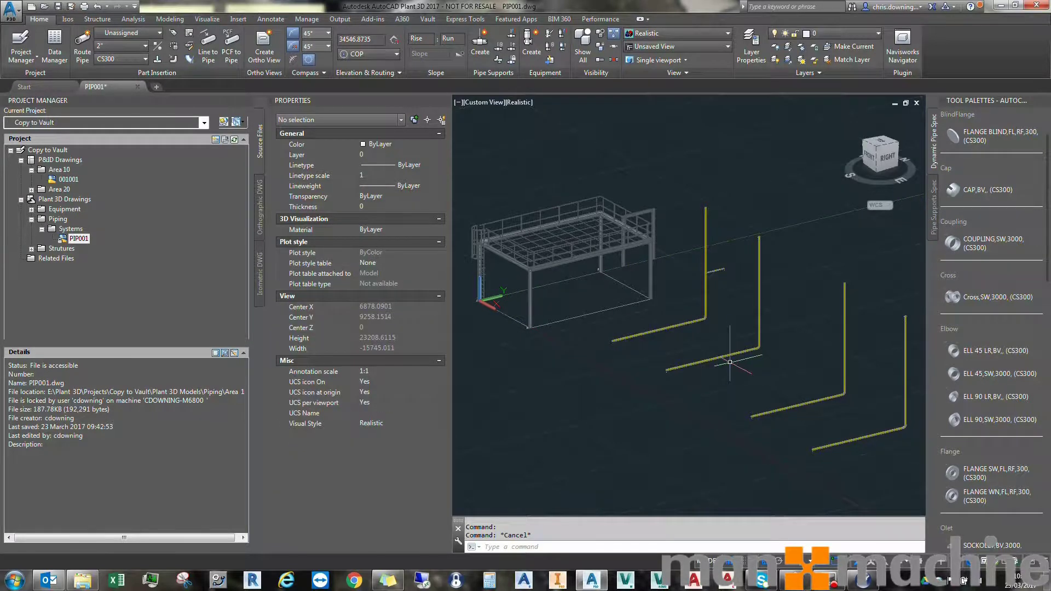
pyautogui.click(728, 359)
pyautogui.rightClick(731, 357)
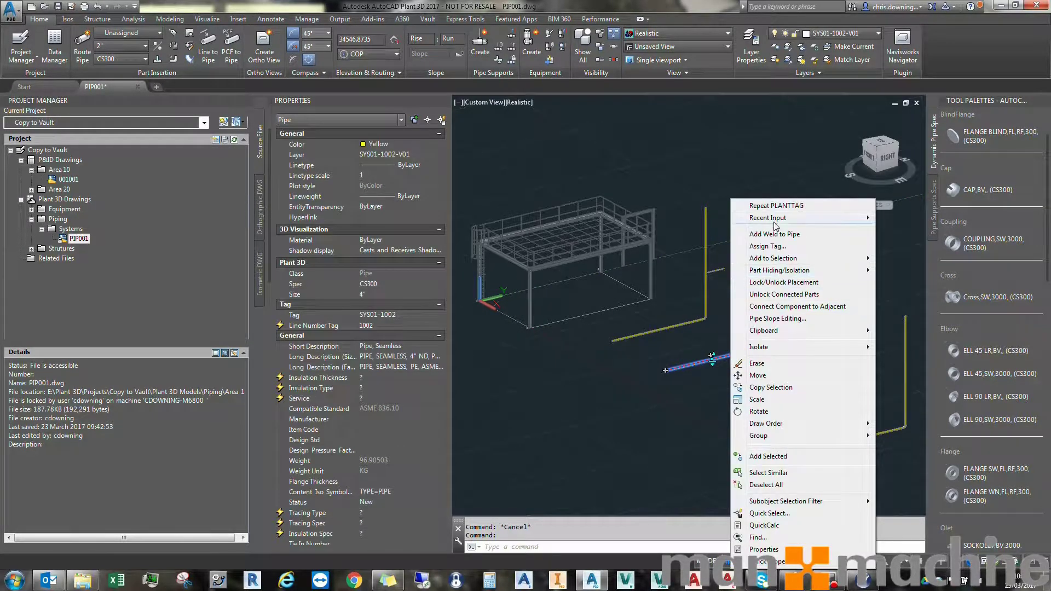
pyautogui.click(776, 246)
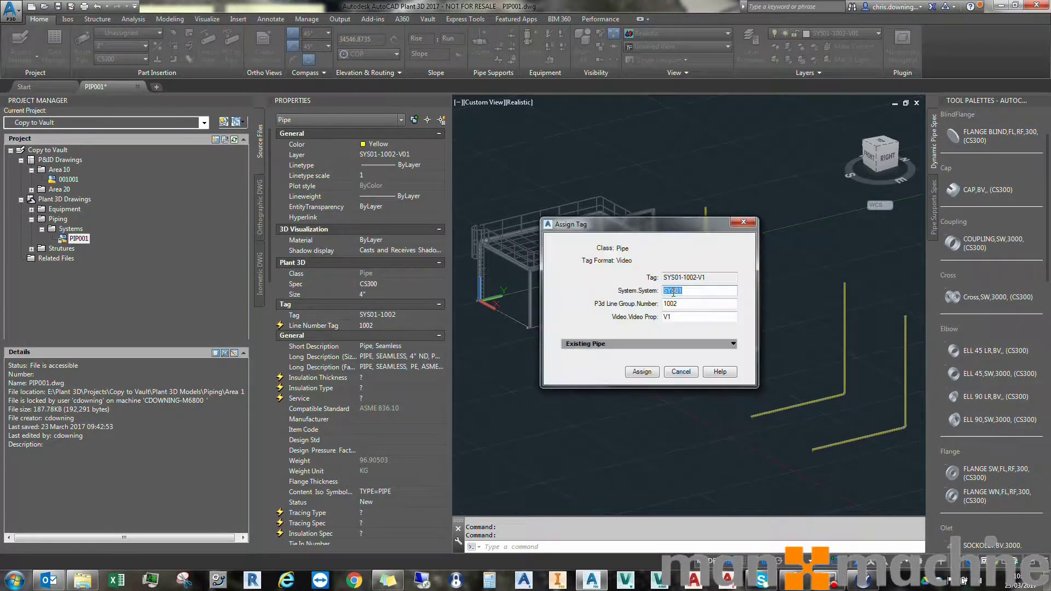
pyautogui.click(641, 372)
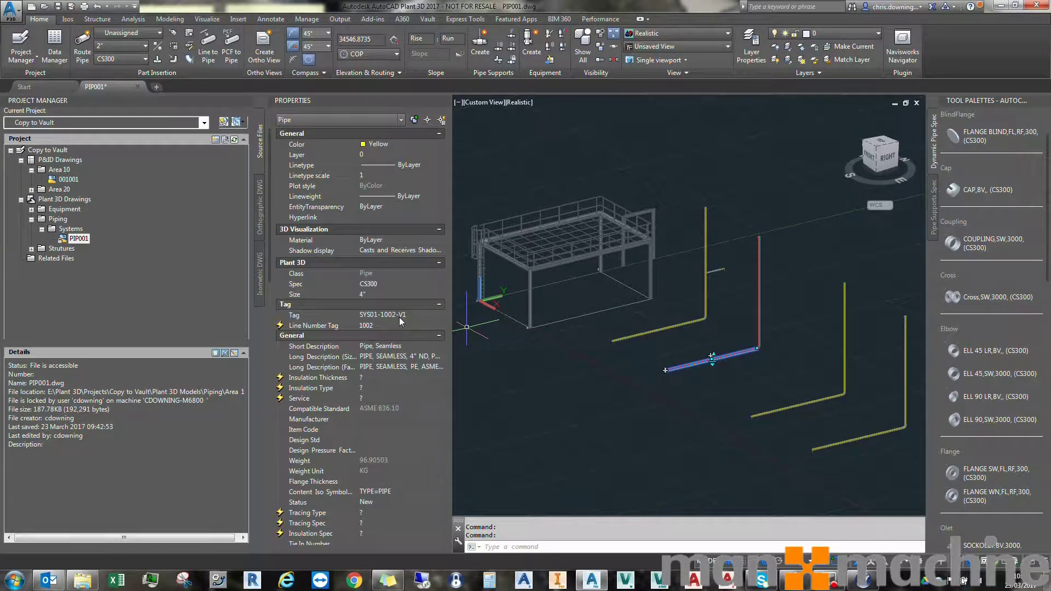
pyautogui.press('Escape')
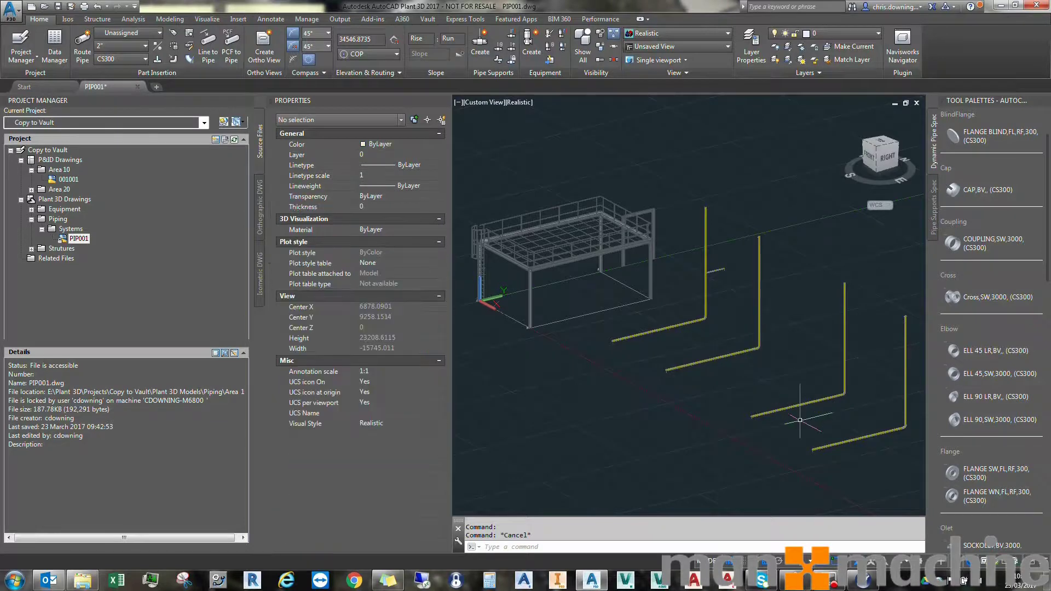
# Assign the tag SYS01-1003-V1 to the third horizontal pipe from the platform and select that pipe to check its properties
pyautogui.click(789, 408)
pyautogui.rightClick(827, 404)
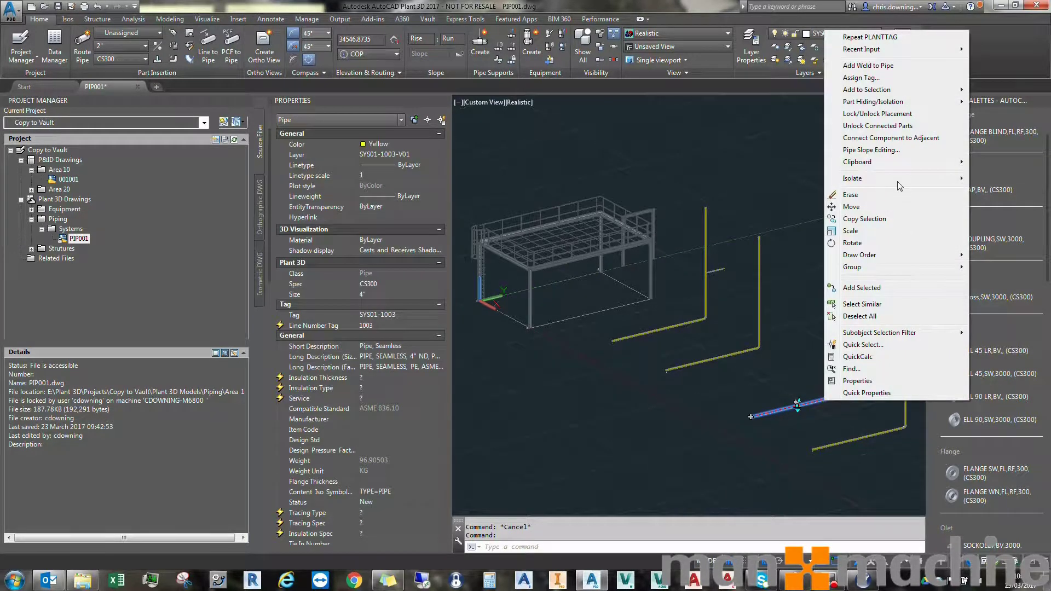
pyautogui.click(868, 78)
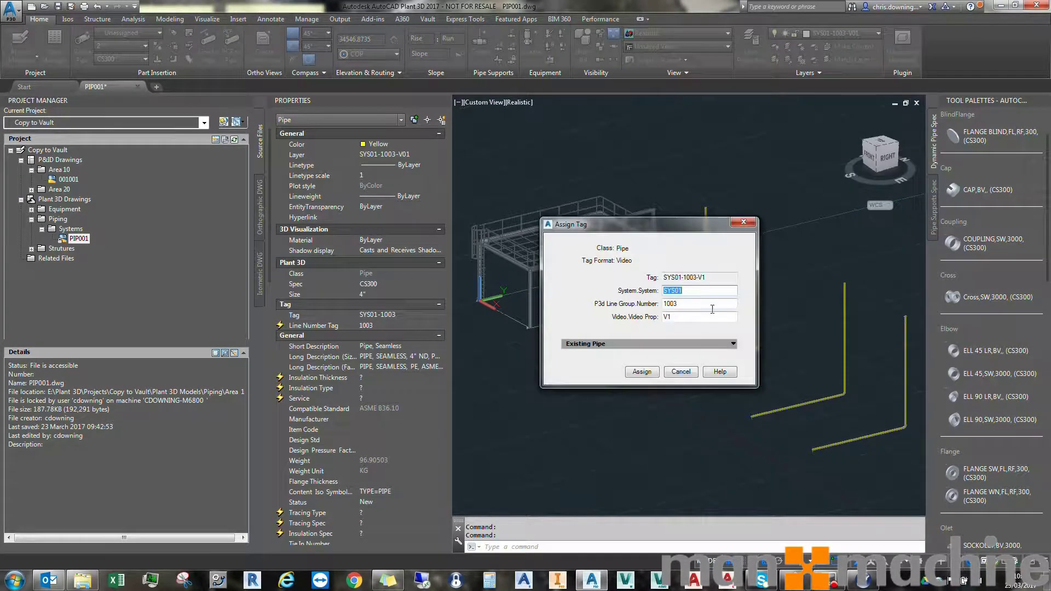
pyautogui.click(642, 372)
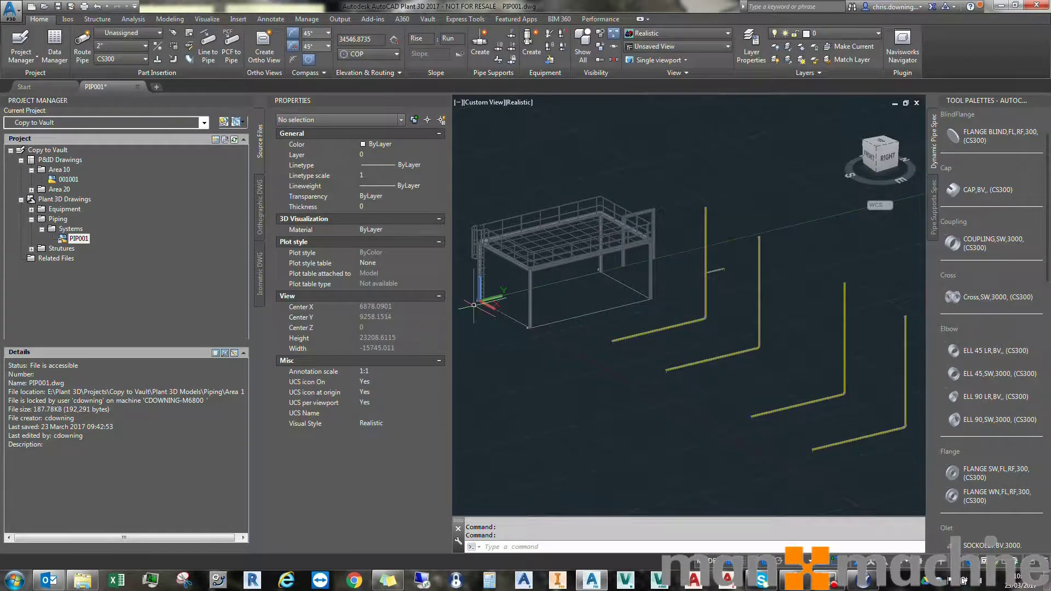
pyautogui.click(802, 404)
pyautogui.click(797, 408)
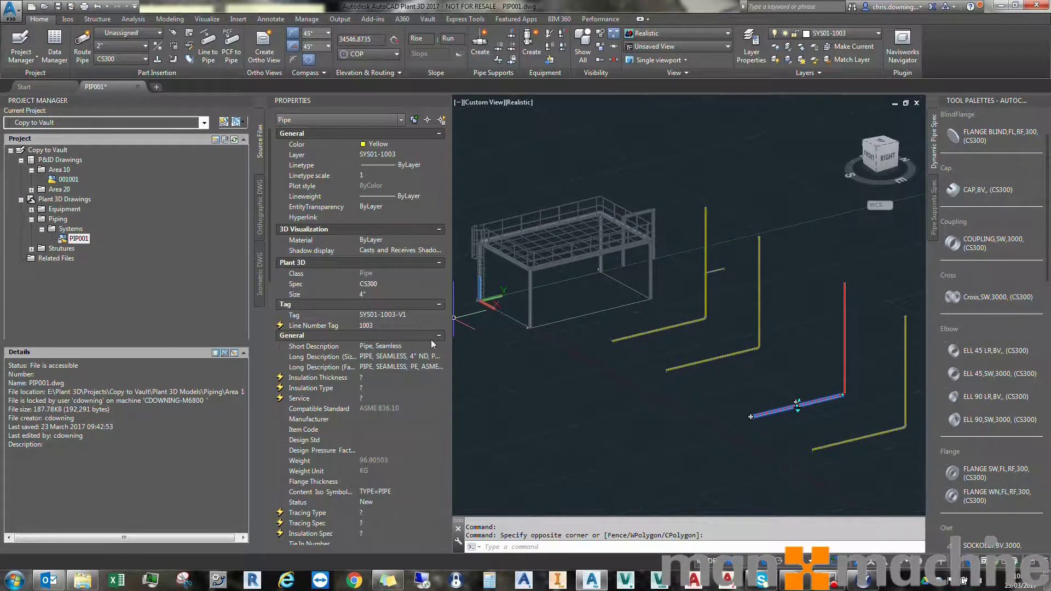
pyautogui.press('Escape')
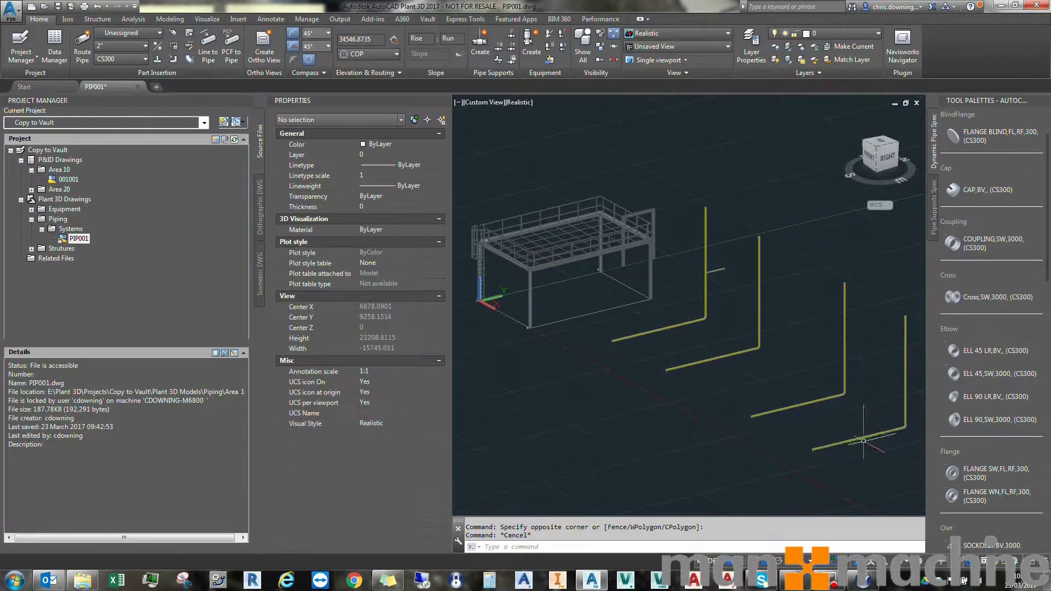
# Assign the tag SYS01-1004-V1 to the horizontal pipe farthest from the platform and select that pipe to check its properties
pyautogui.click(841, 442)
pyautogui.rightClick(858, 436)
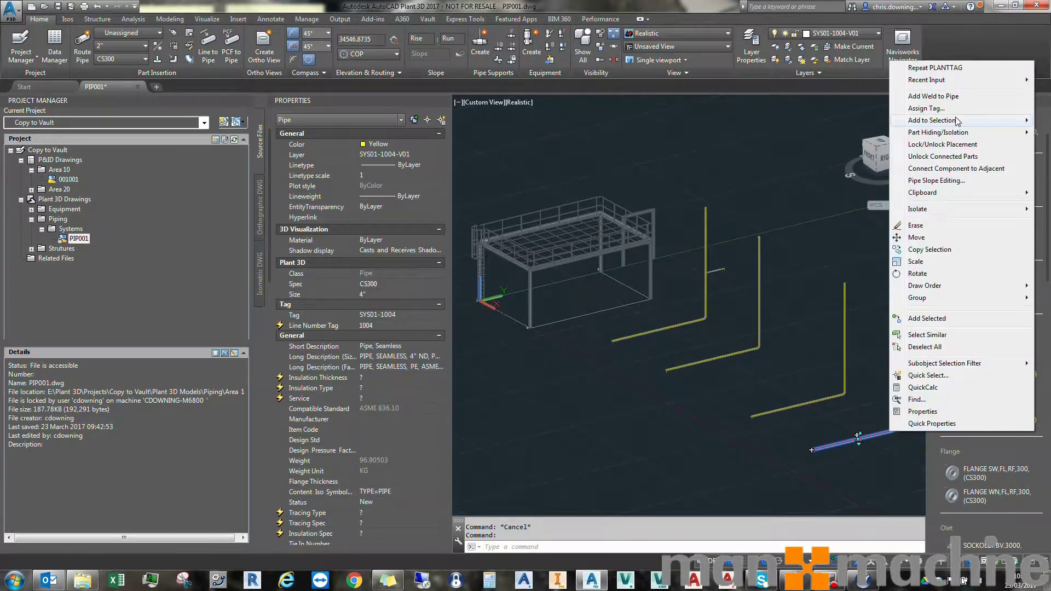
pyautogui.click(909, 99)
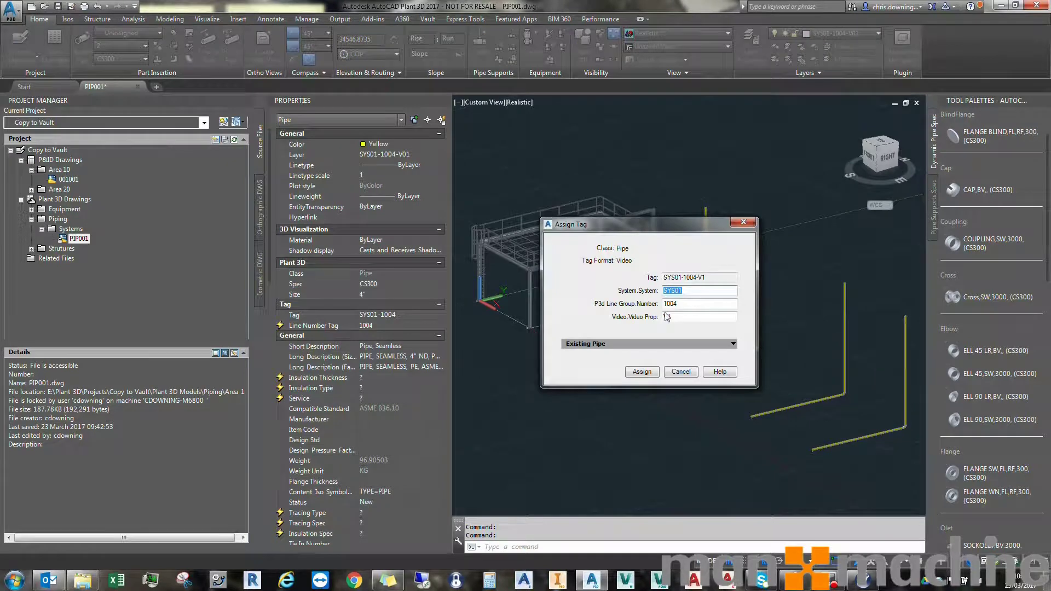
pyautogui.click(648, 371)
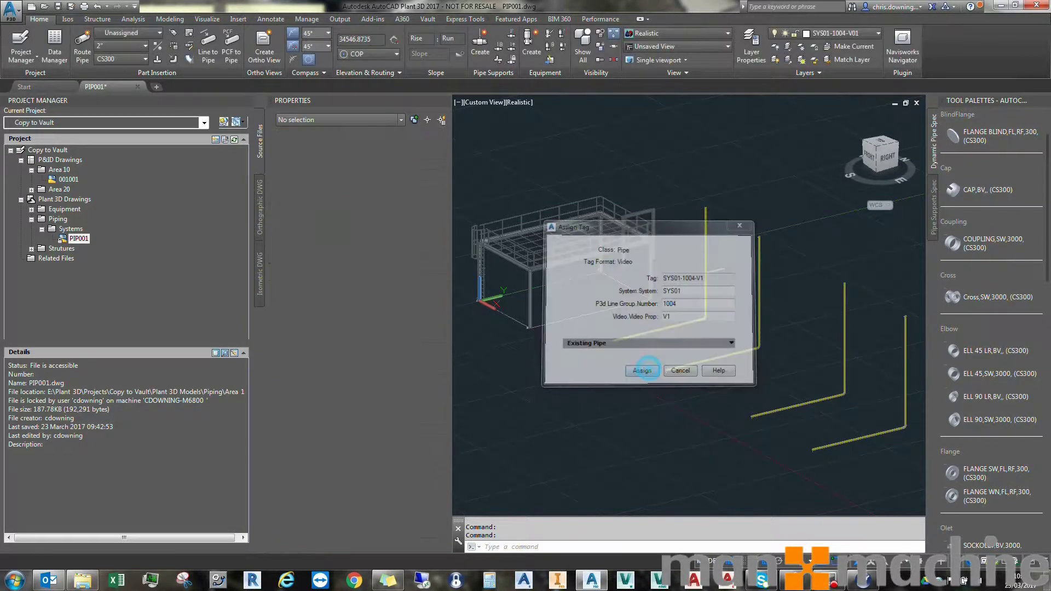
pyautogui.click(843, 442)
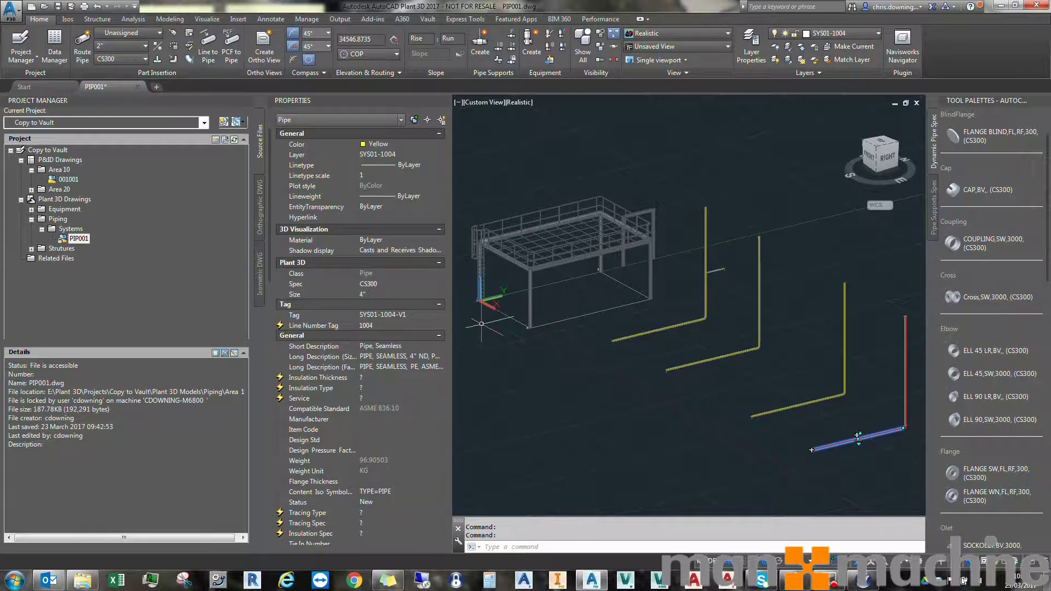
pyautogui.press('Escape')
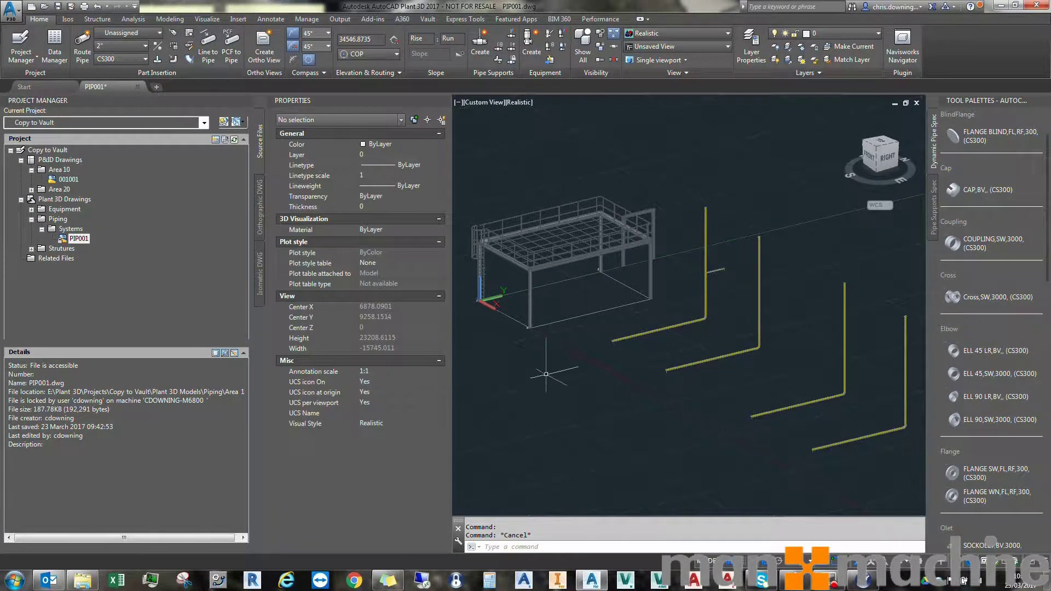
# Set the Video Prop value in the drawing properties of PIP001 to V01
pyautogui.rightClick(71, 231)
pyautogui.click(76, 240)
pyautogui.click(78, 238)
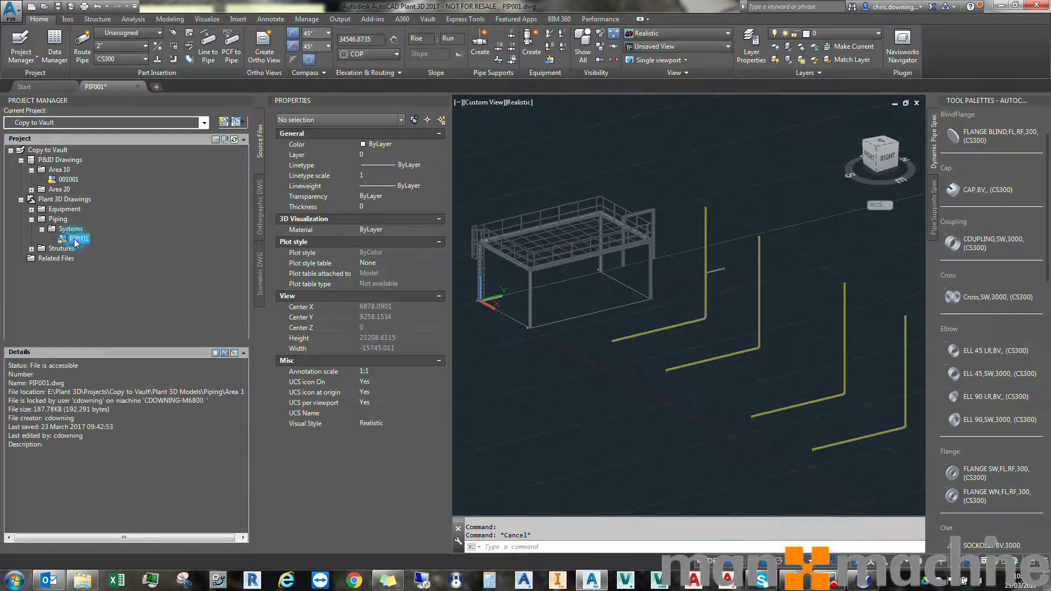
pyautogui.rightClick(77, 240)
pyautogui.click(97, 411)
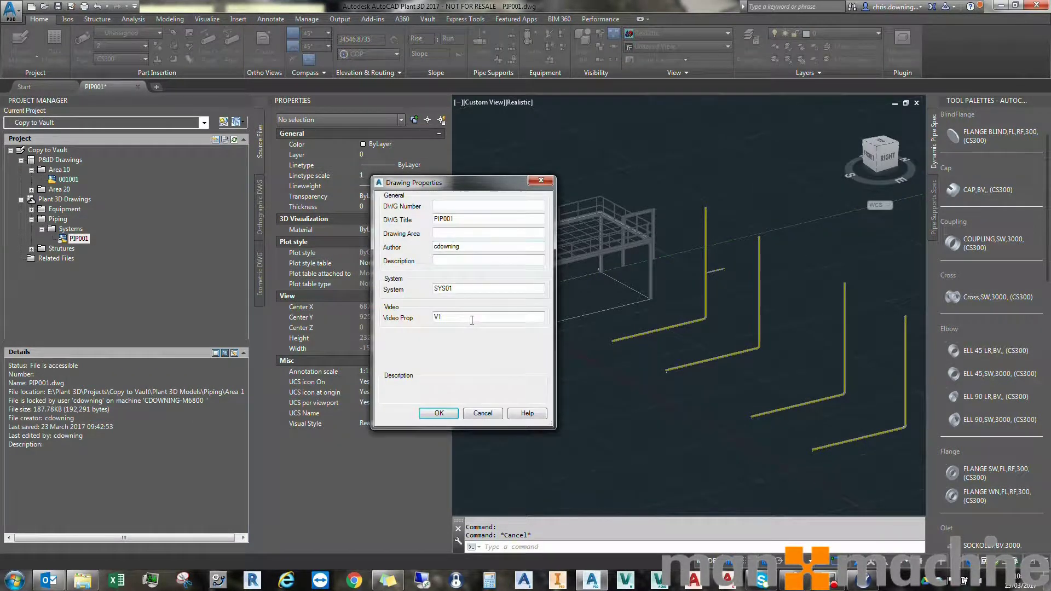
pyautogui.click(472, 320)
pyautogui.write('V1')
pyautogui.click(440, 413)
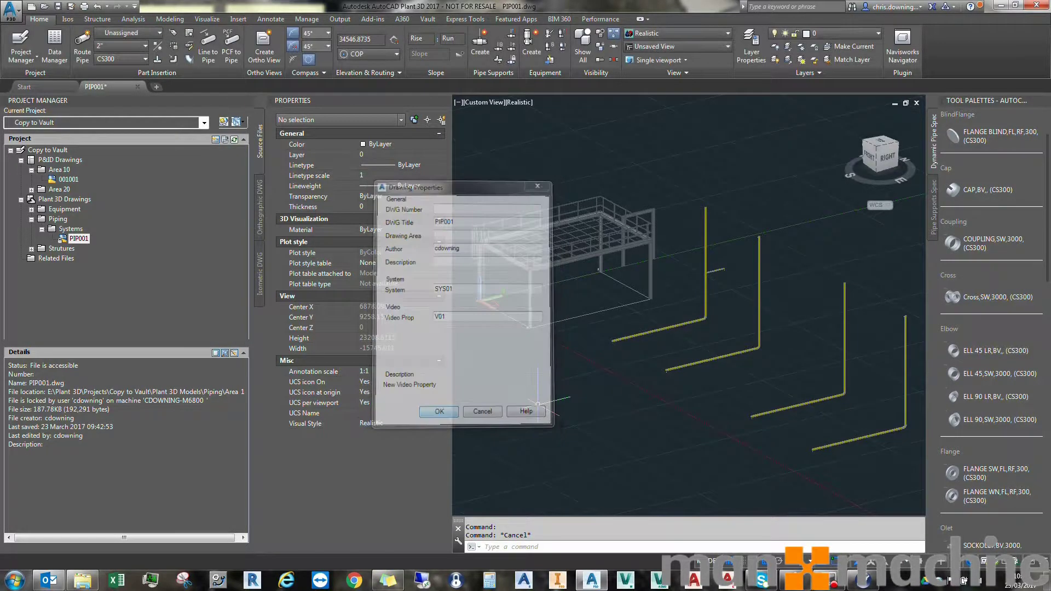
# Update the acquired properties of the current drawing with PLANTREFRESHACQPROPERTY, choosing the Drawing option
pyautogui.write('PLAN')
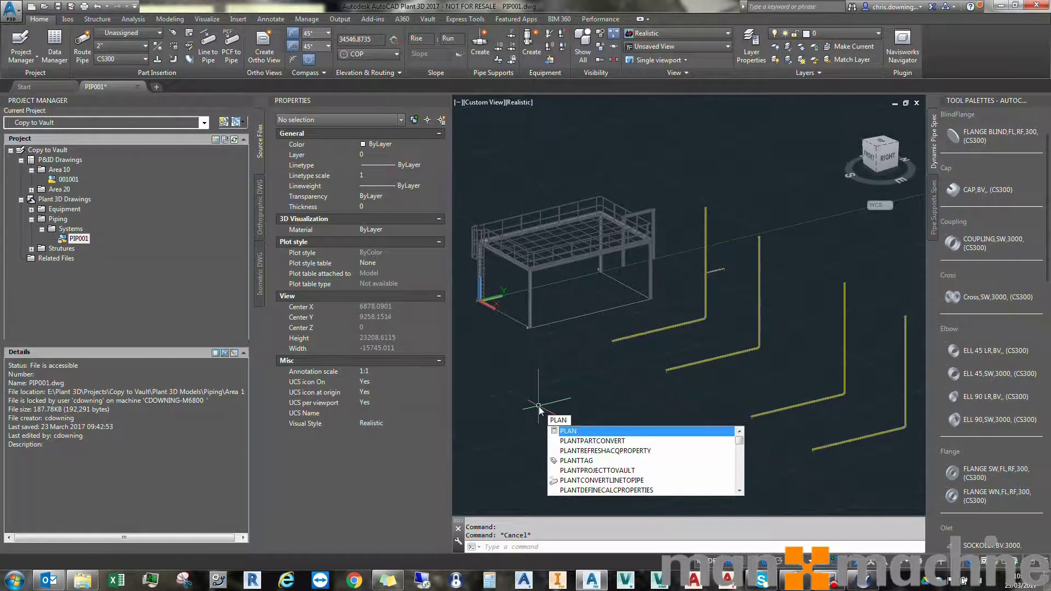
pyautogui.press('Down')
pyautogui.press('Down')
pyautogui.press('Return')
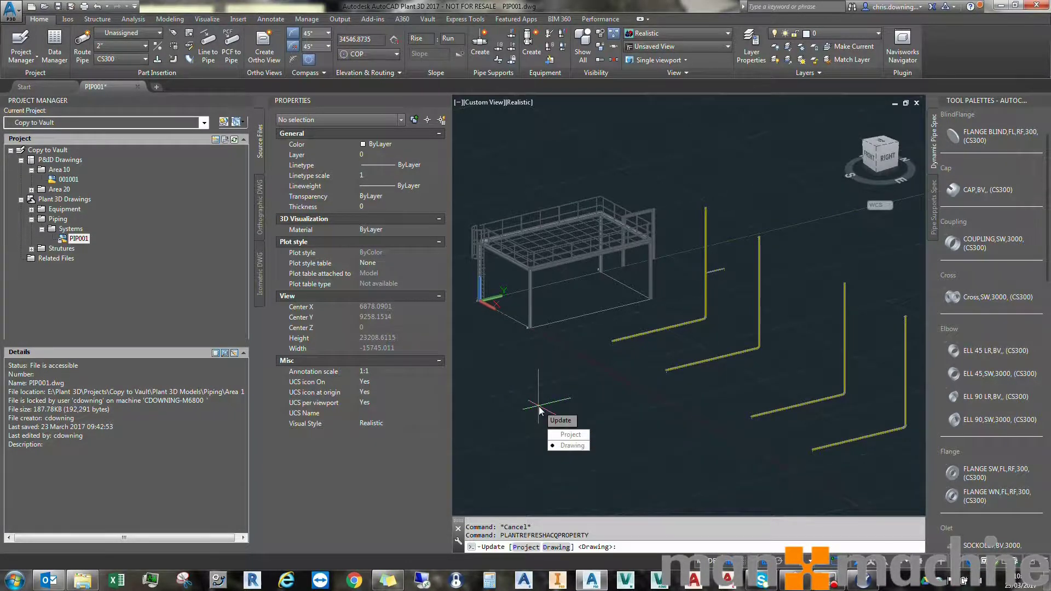
pyautogui.click(575, 445)
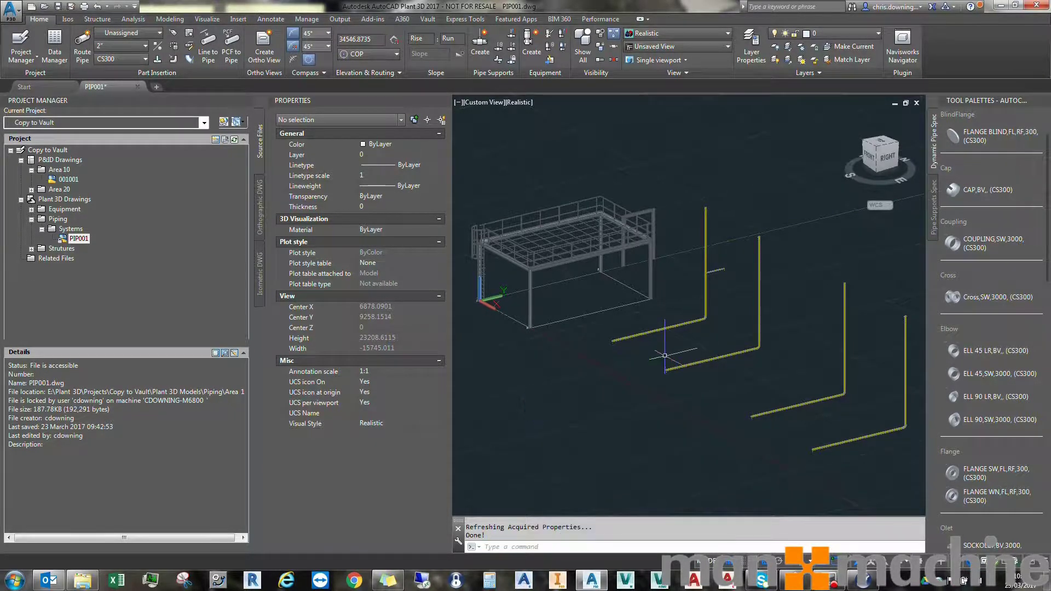
# Inspect the tag of each of the four horizontal pipes in the properties, one pipe after another
pyautogui.moveTo(669, 328)
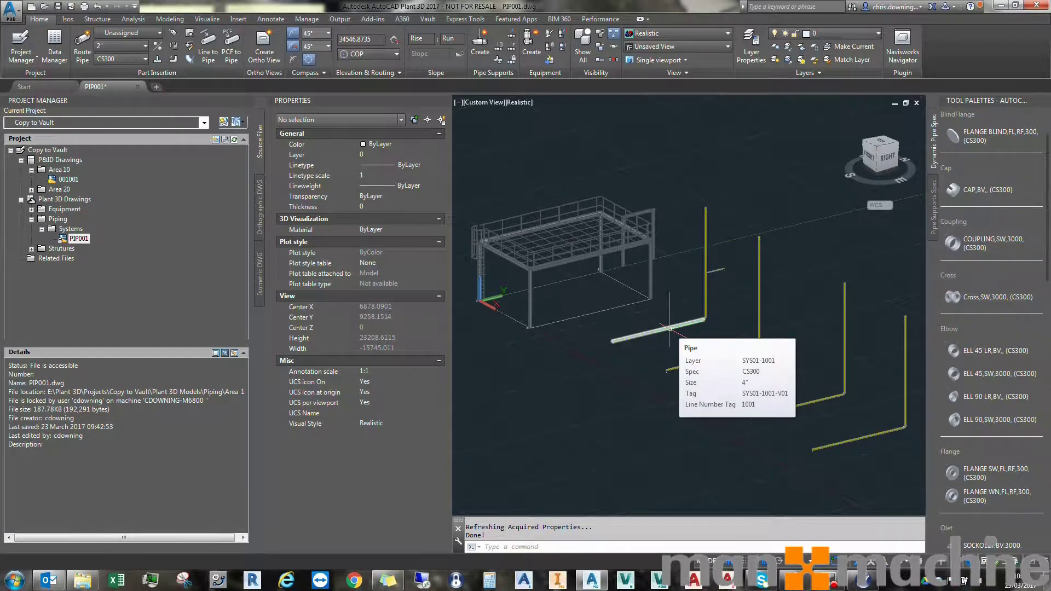
pyautogui.click(670, 329)
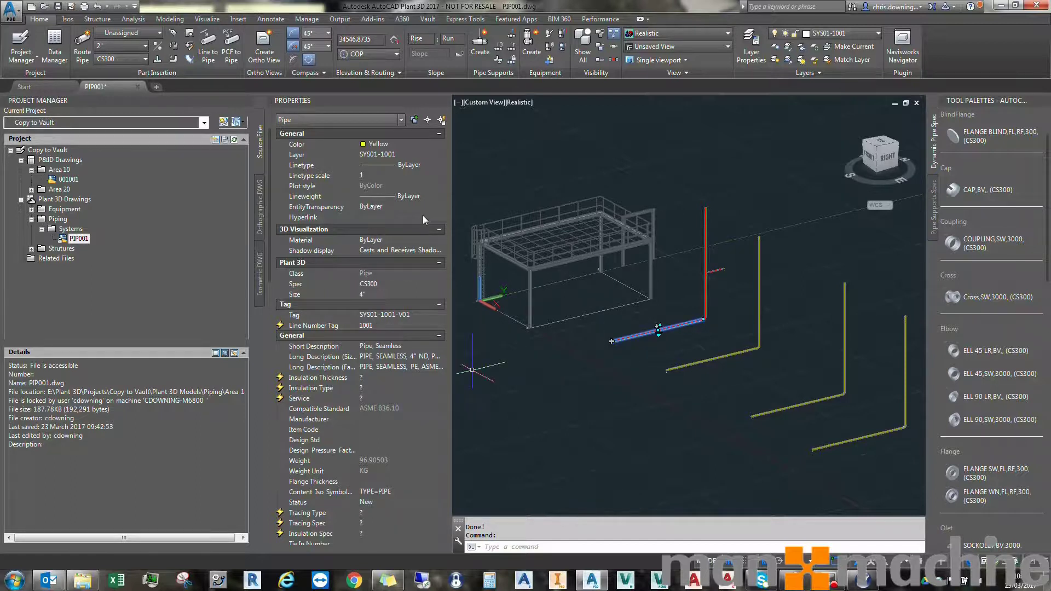
pyautogui.press('Escape')
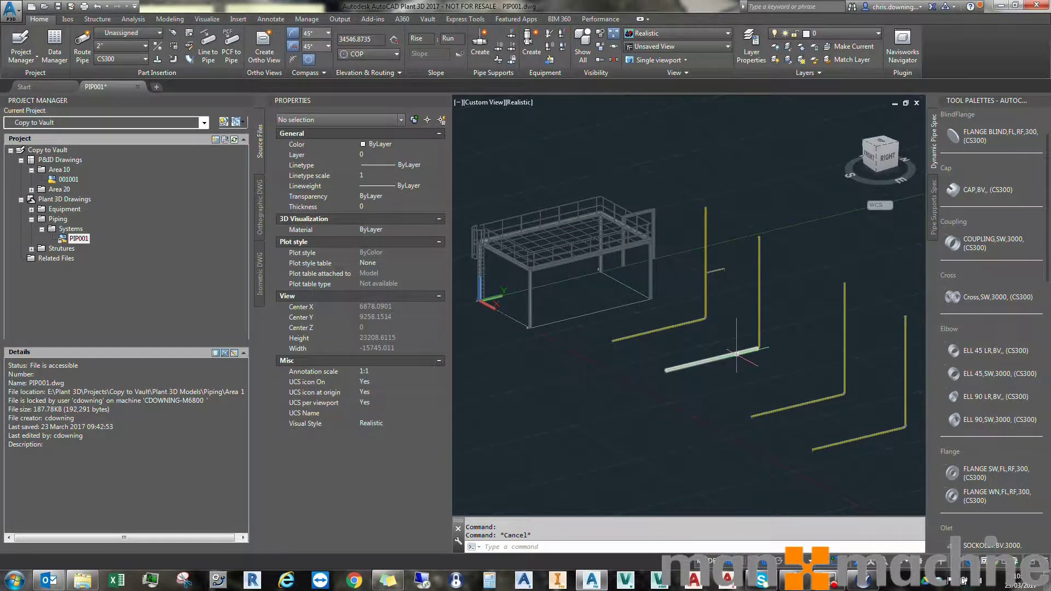
pyautogui.click(736, 354)
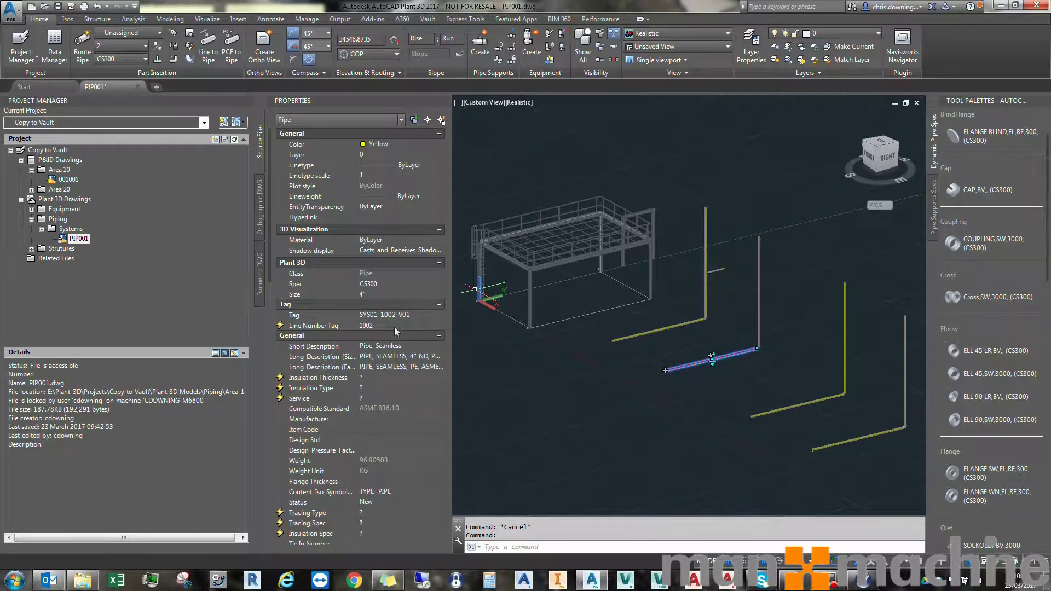
pyautogui.press('Escape')
pyautogui.click(783, 408)
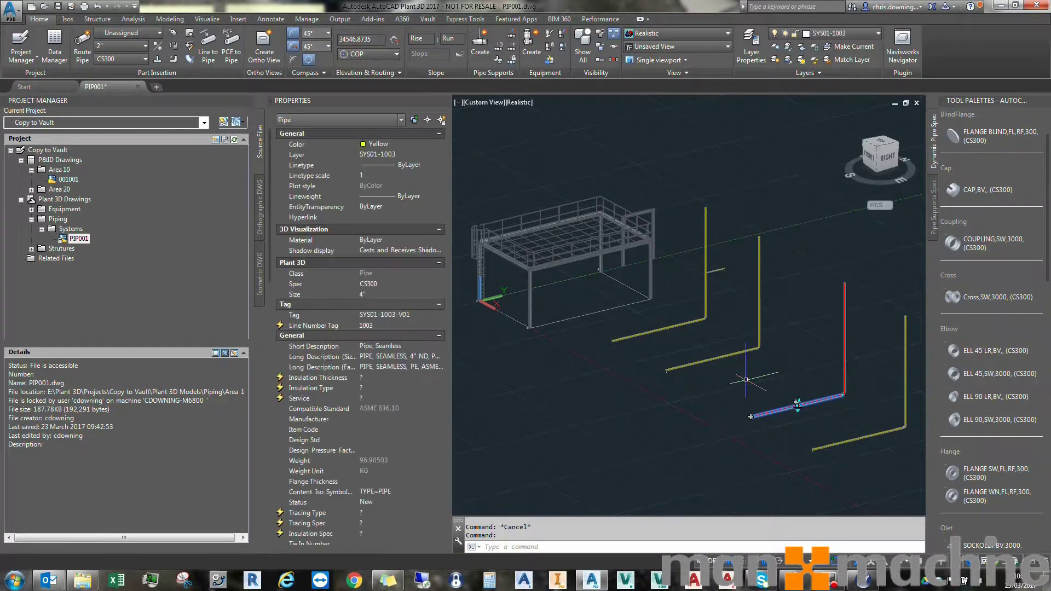
pyautogui.press('Escape')
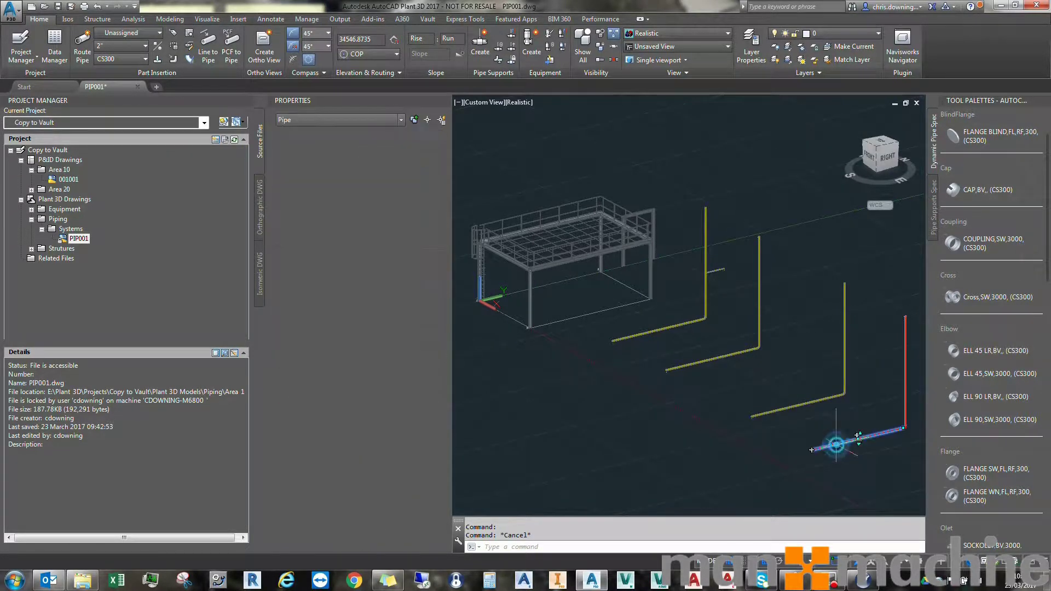
pyautogui.click(837, 443)
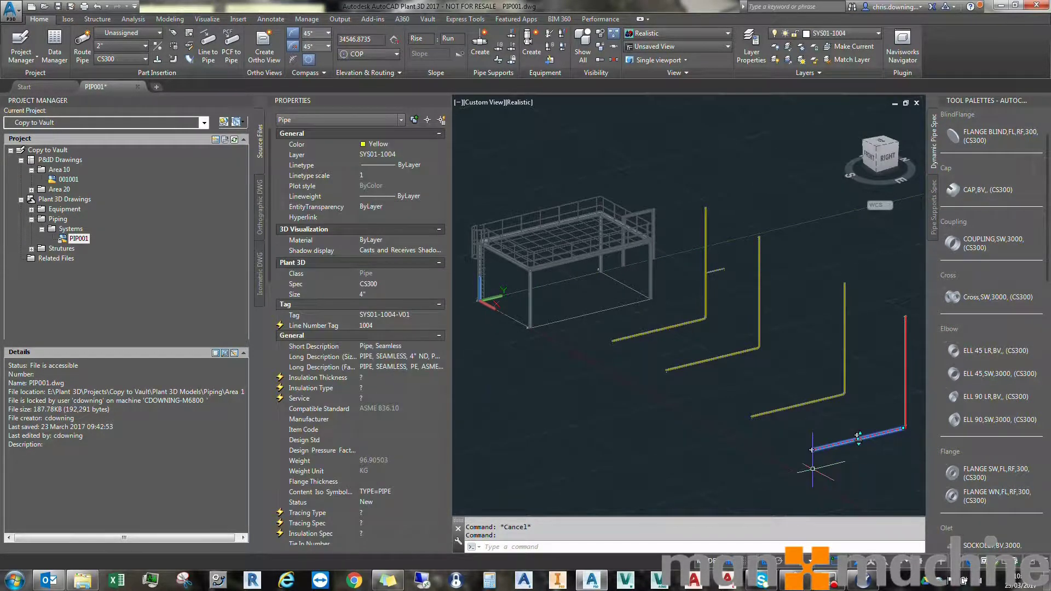
pyautogui.press('Escape')
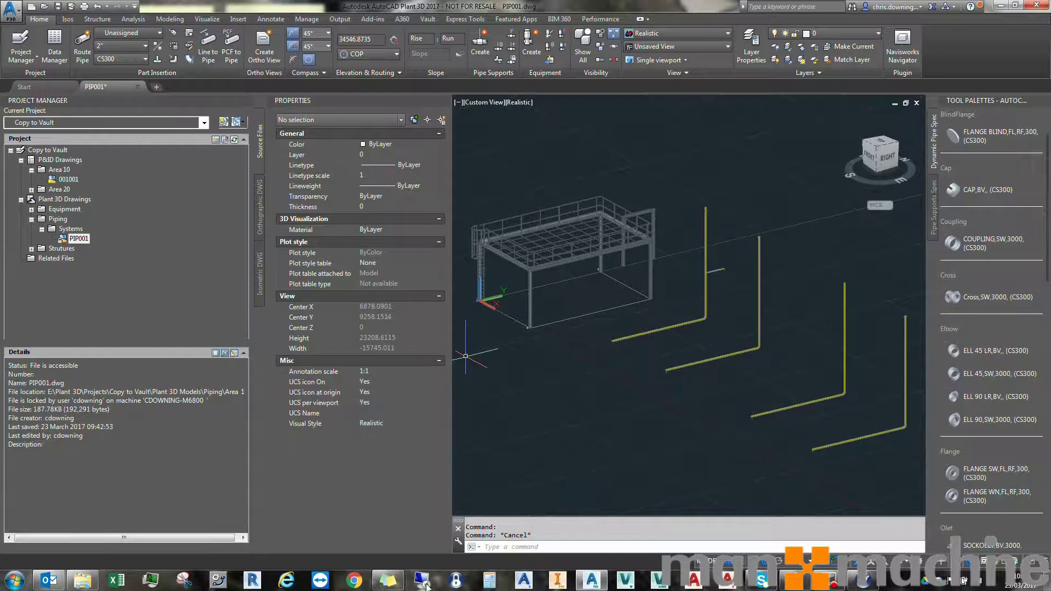
# Switch to Windows Explorer and make two copies of PIP001.dwg in the project's Piping\Area 1 folder
pyautogui.click(83, 580)
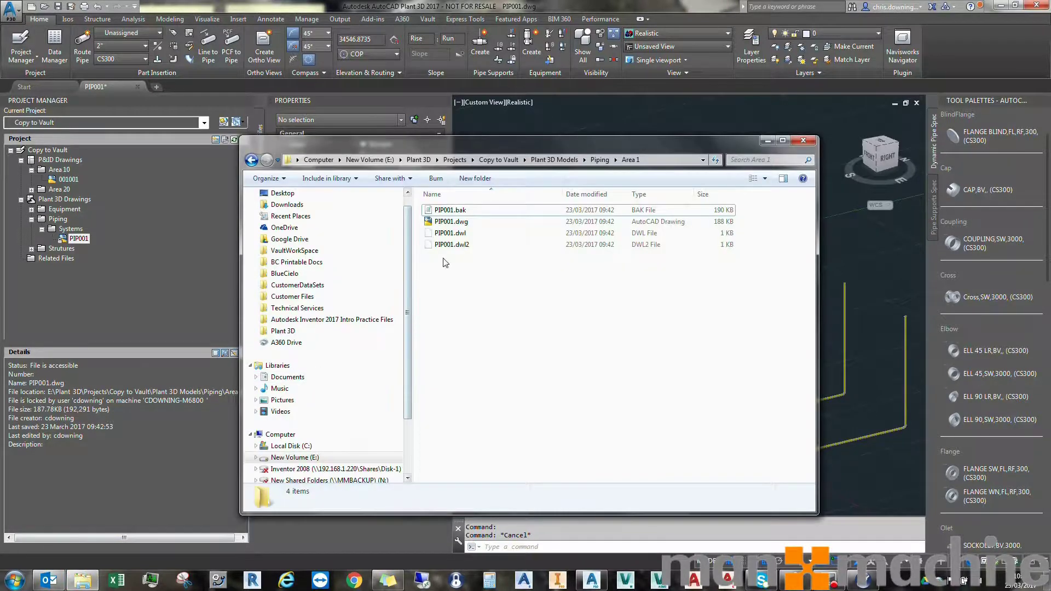
pyautogui.rightClick(452, 222)
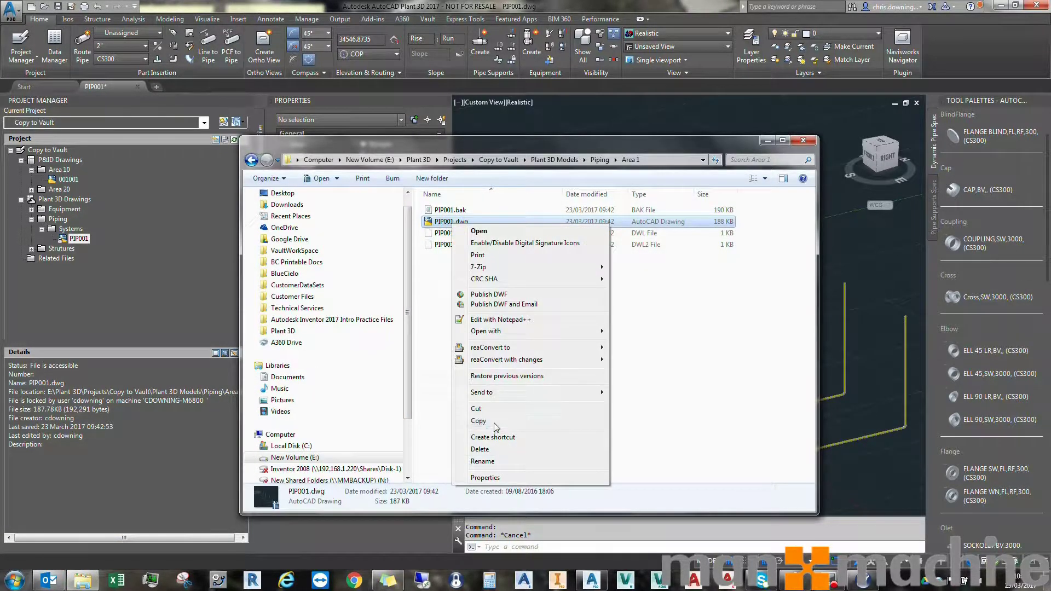
pyautogui.click(459, 330)
pyautogui.rightClick(459, 330)
pyautogui.click(487, 412)
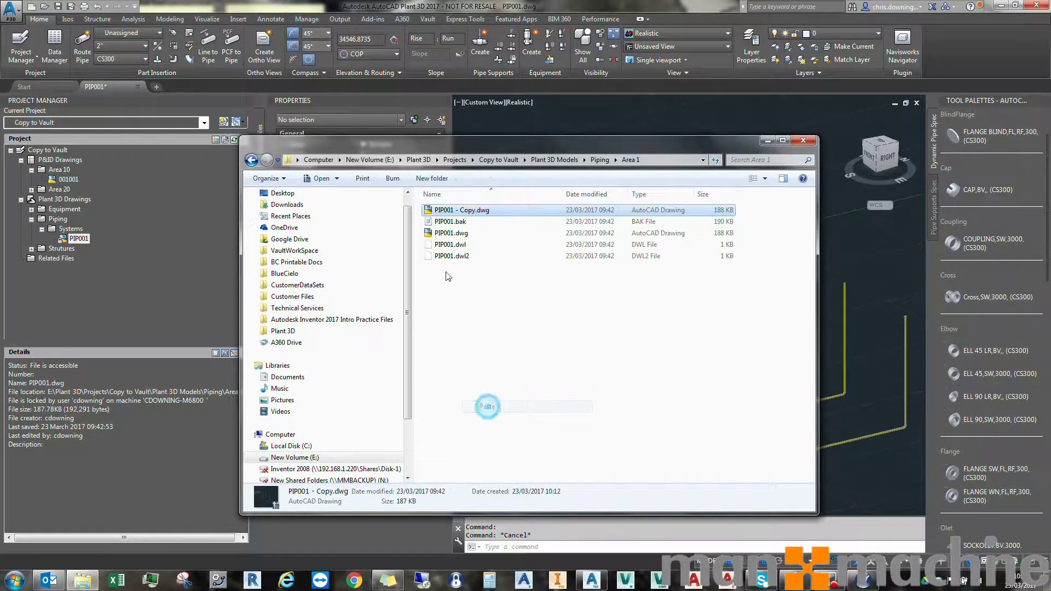
pyautogui.rightClick(460, 312)
pyautogui.click(500, 393)
# Rename the file PIP001 - Copy.dwg as PIP002.dwg
pyautogui.click(453, 221)
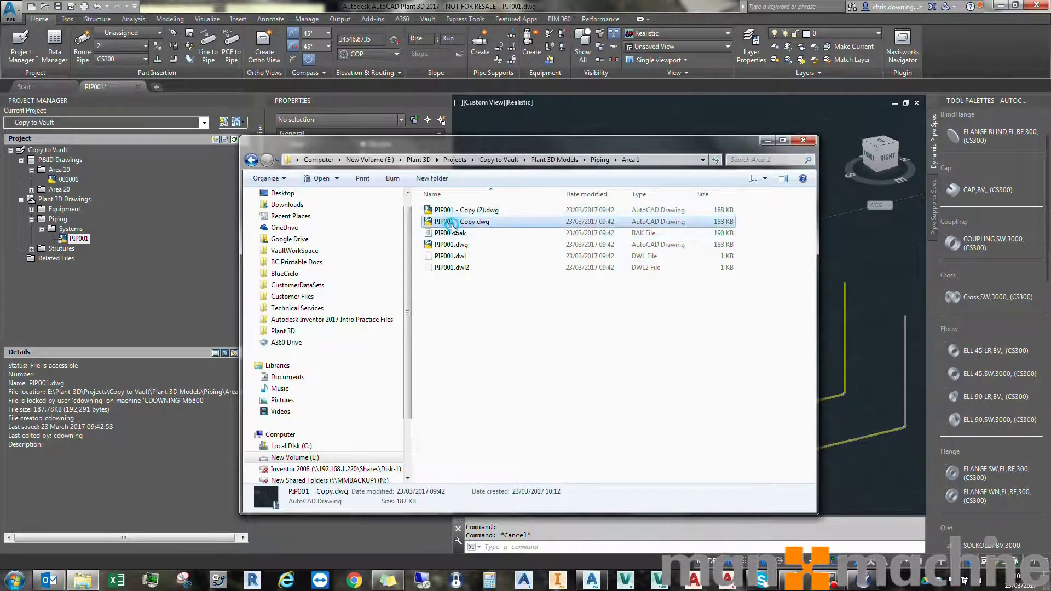
pyautogui.click(452, 221)
pyautogui.moveTo(450, 222); pyautogui.dragTo(475, 222)
pyautogui.write('2')
pyautogui.press('Return')
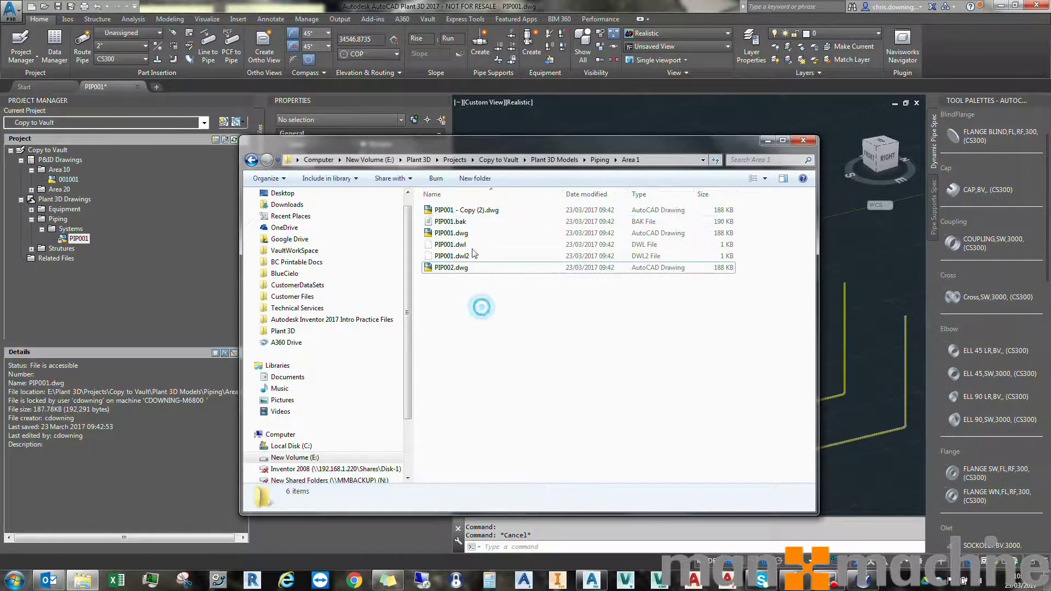
# Rename the file PIP001 - Copy (2).dwg as PIP003.dwg
pyautogui.click(460, 211)
pyautogui.click(460, 211)
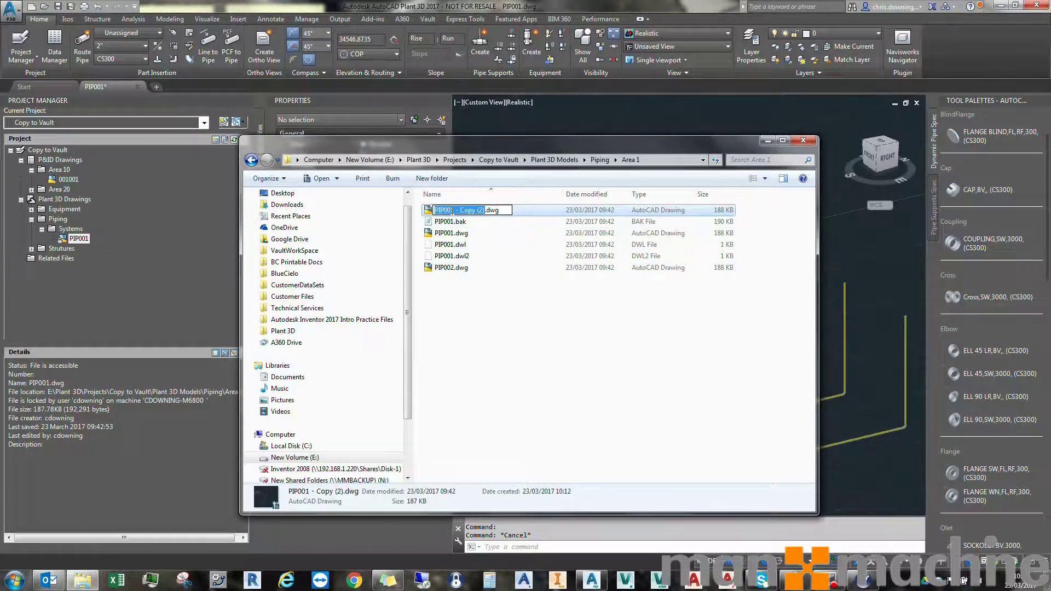
pyautogui.moveTo(450, 211); pyautogui.dragTo(477, 217)
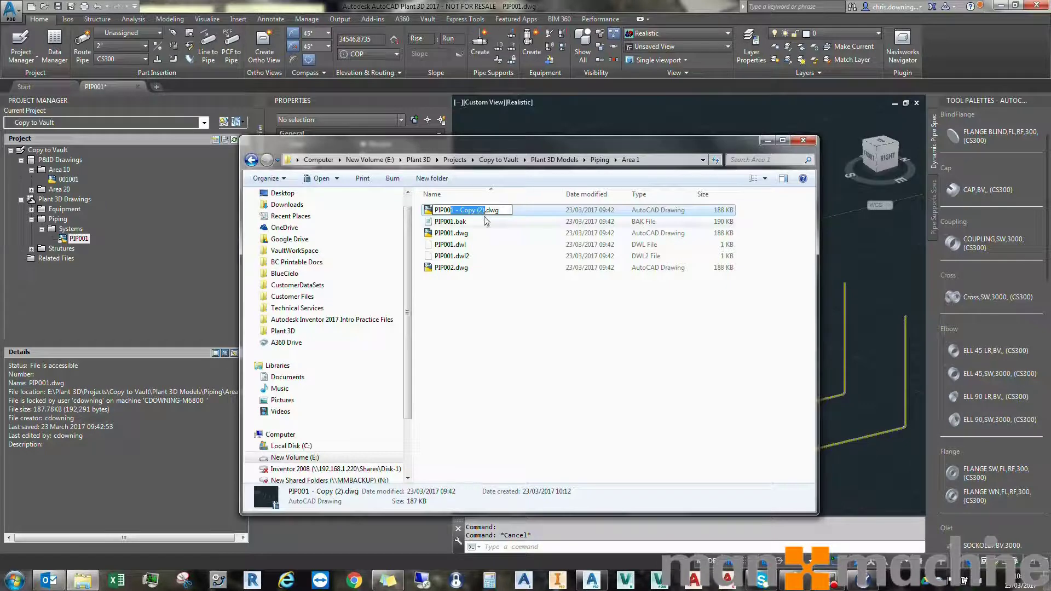
pyautogui.write('3')
pyautogui.press('Return')
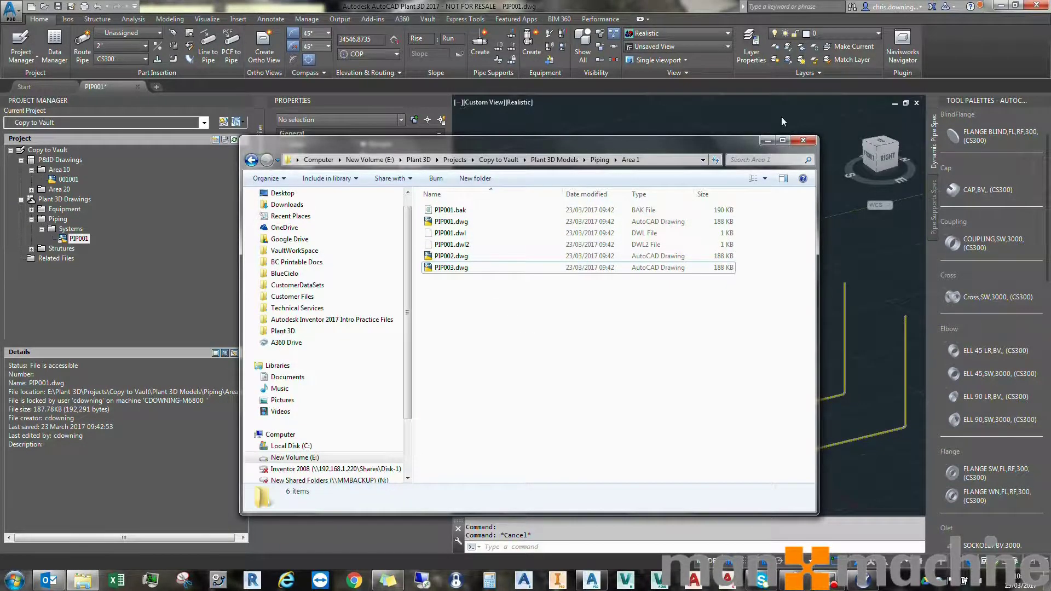
# Return to AutoCAD Plant 3D and copy the drawings PIP002.dwg and PIP003.dwg into the project's Systems folder under Piping
pyautogui.click(802, 140)
pyautogui.click(68, 228)
pyautogui.rightClick(74, 229)
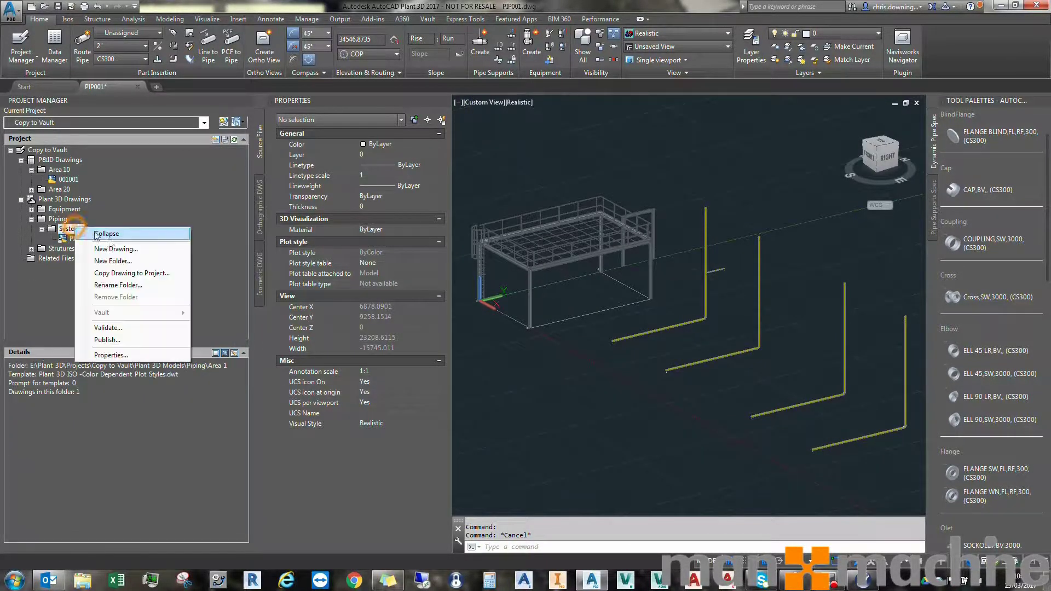
pyautogui.click(126, 273)
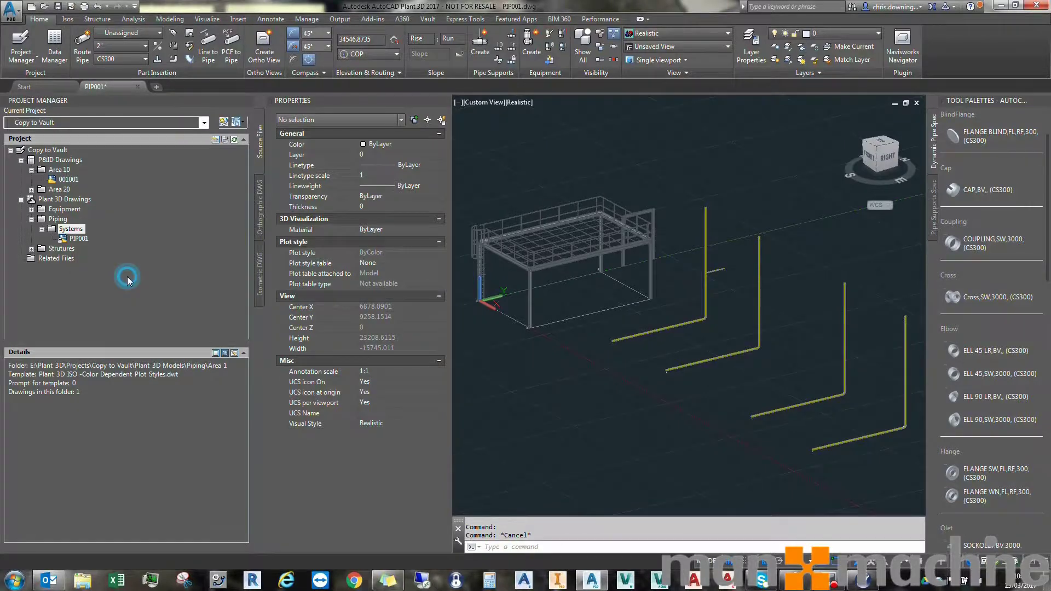
pyautogui.moveTo(438, 257); pyautogui.dragTo(456, 209)
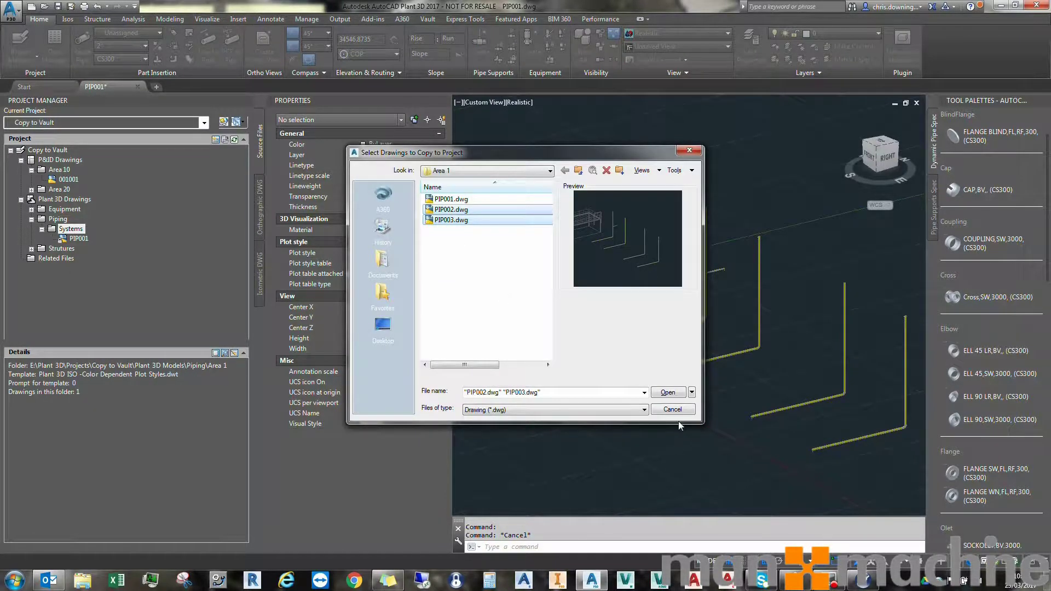
pyautogui.click(668, 393)
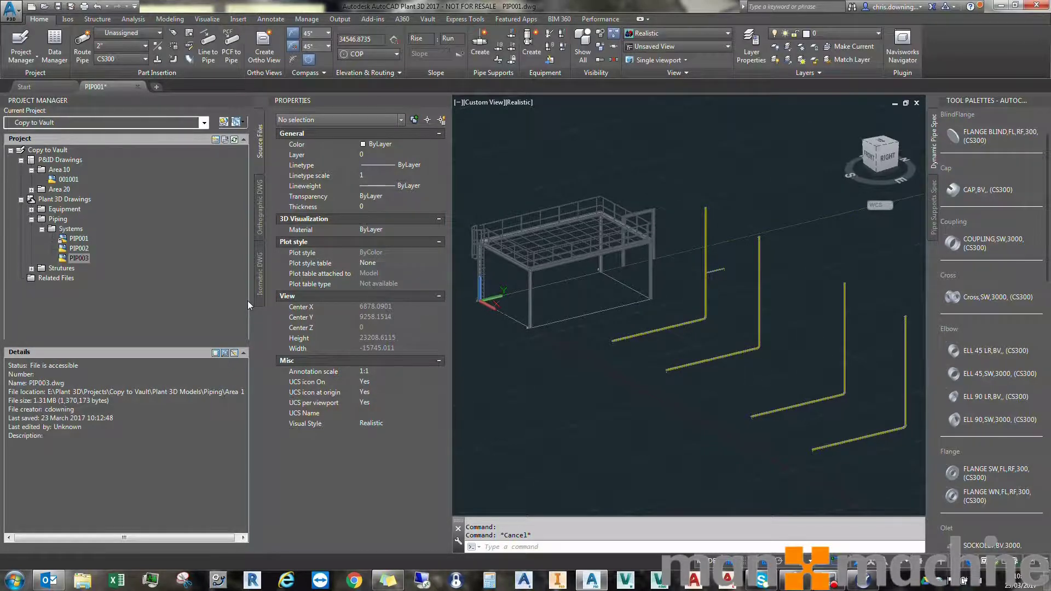
# Open drawing PIP002 and set its System property to SYS02 and its Video Prop to V02
pyautogui.doubleClick(80, 248)
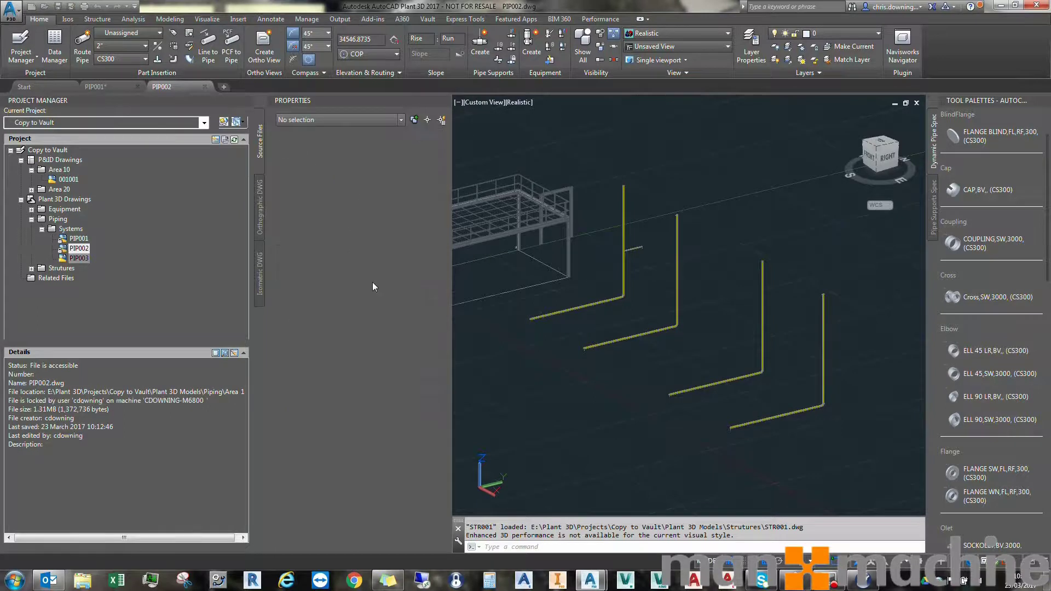
pyautogui.rightClick(82, 249)
pyautogui.click(128, 423)
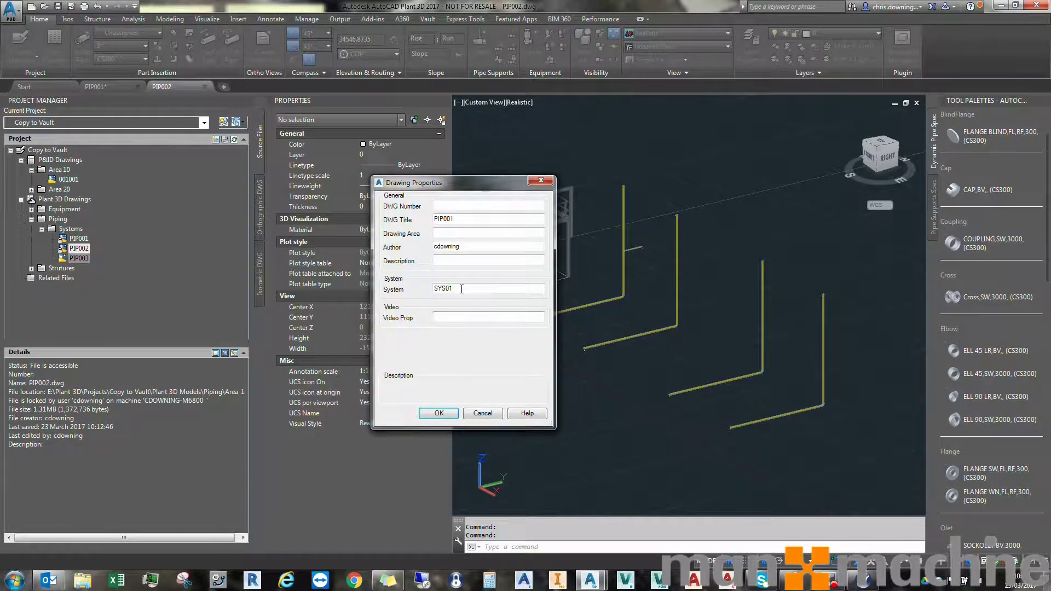
pyautogui.click(483, 290)
pyautogui.click(483, 318)
pyautogui.click(438, 413)
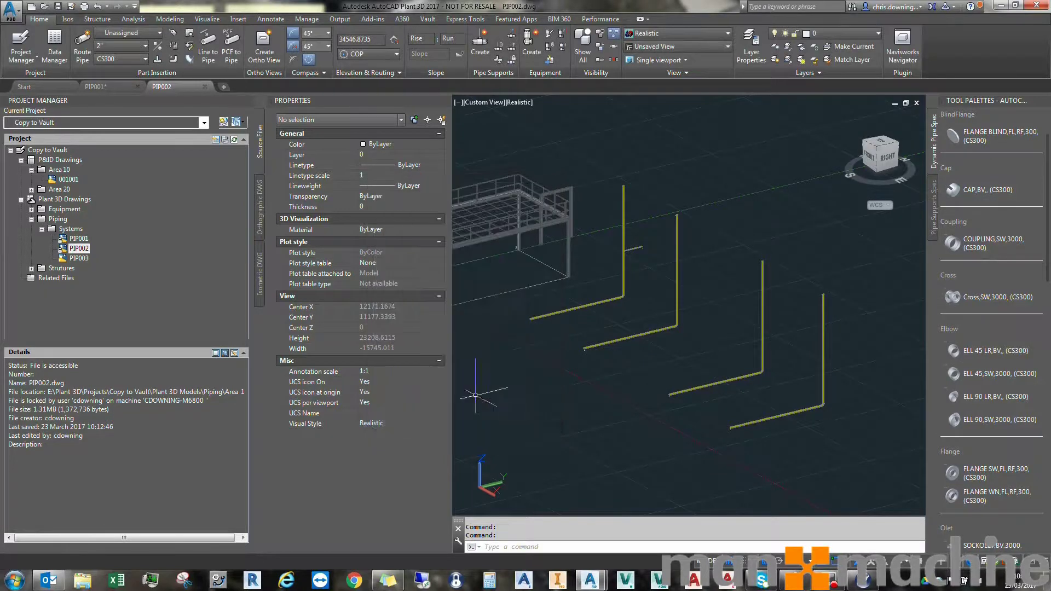
# Set the System property of drawing PIP003 to SYS03 and its Video Prop to V03
pyautogui.click(80, 259)
pyautogui.rightClick(79, 259)
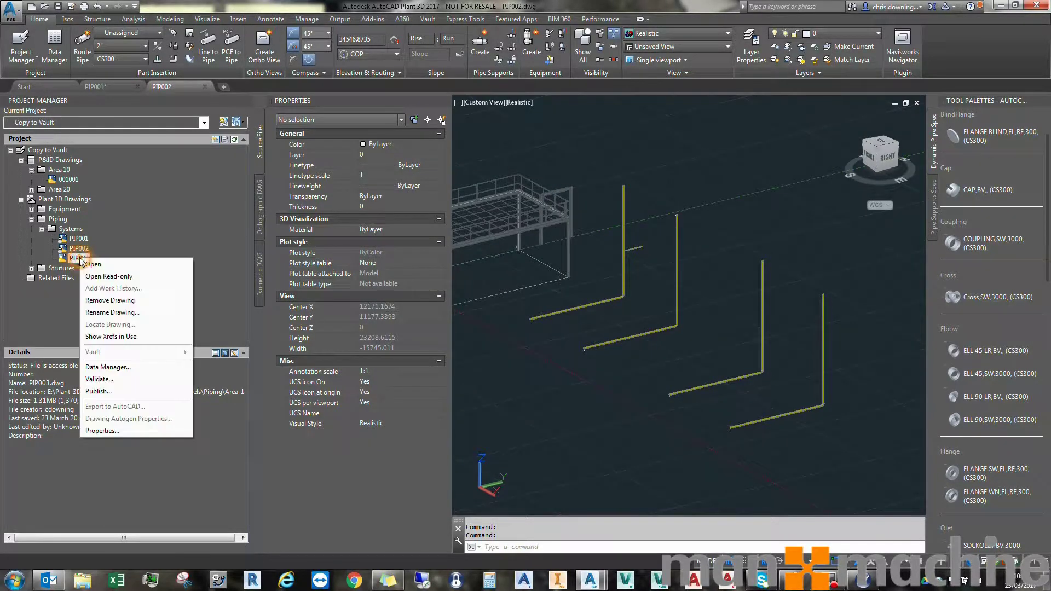
pyautogui.click(117, 433)
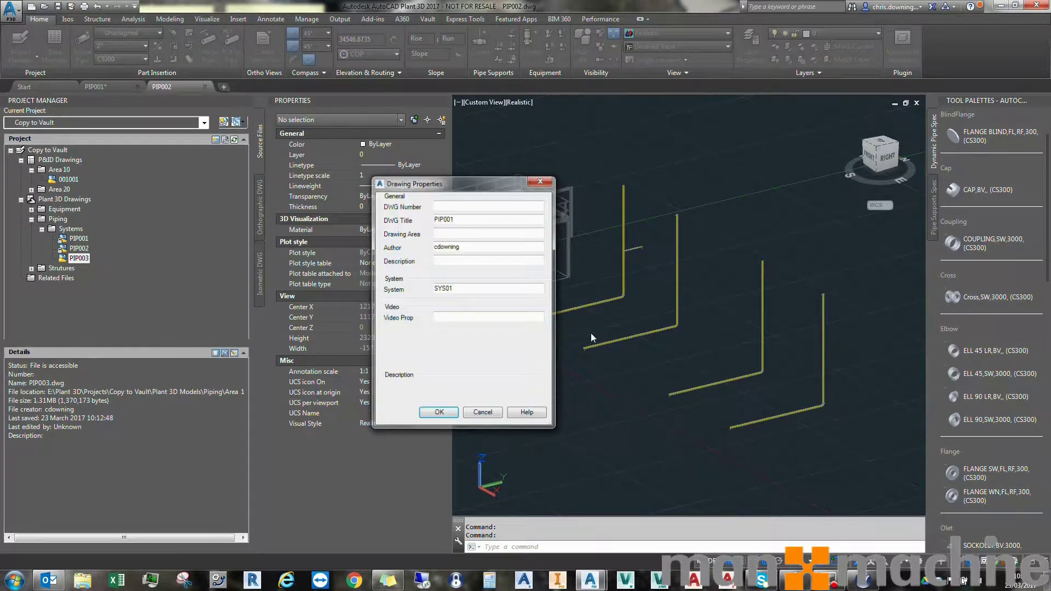
pyautogui.click(485, 287)
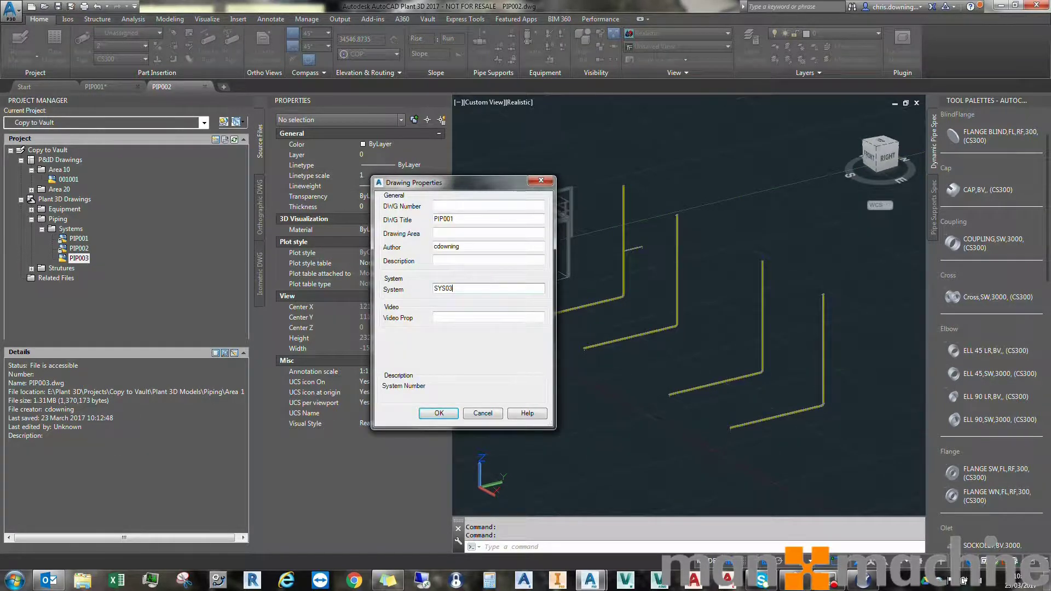
pyautogui.click(454, 316)
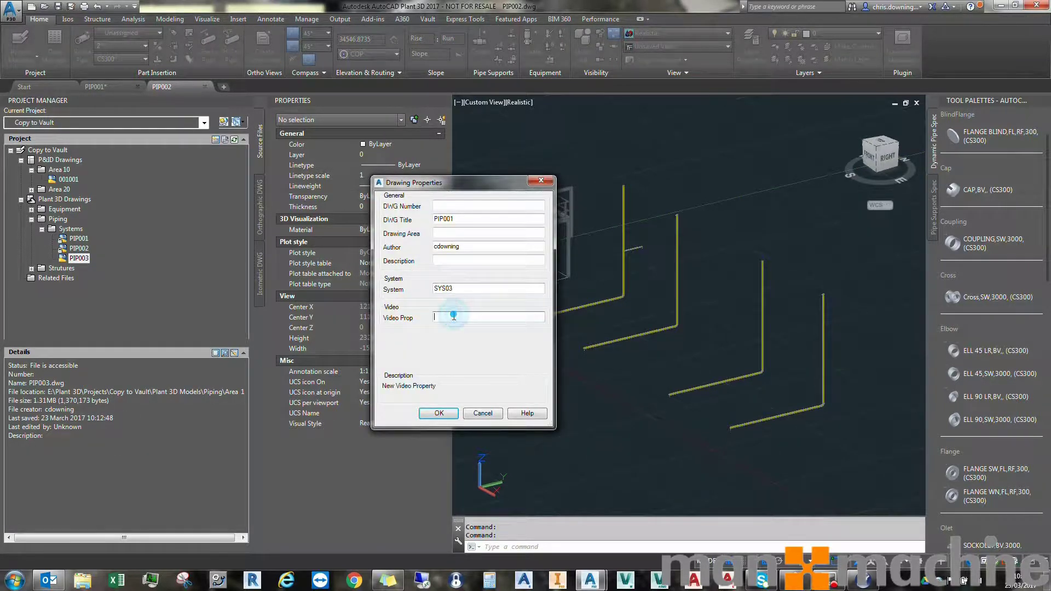
pyautogui.write('V03')
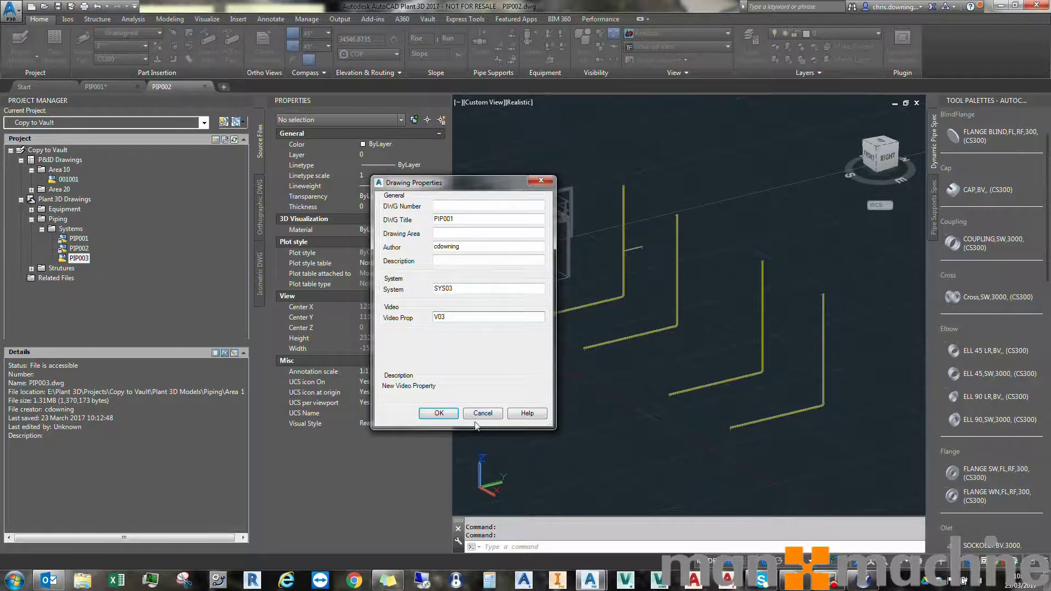
pyautogui.click(438, 413)
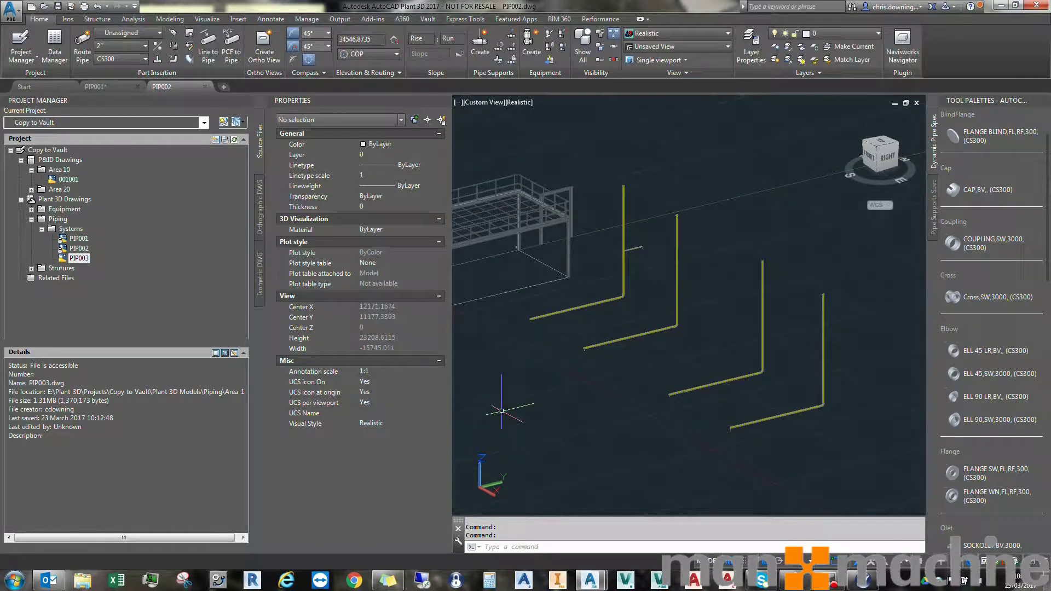
# Update the acquired properties of the whole project with PLANTREFRESHACQPROPERTY, choosing the Project option and the 3D project type
pyautogui.write('PL')
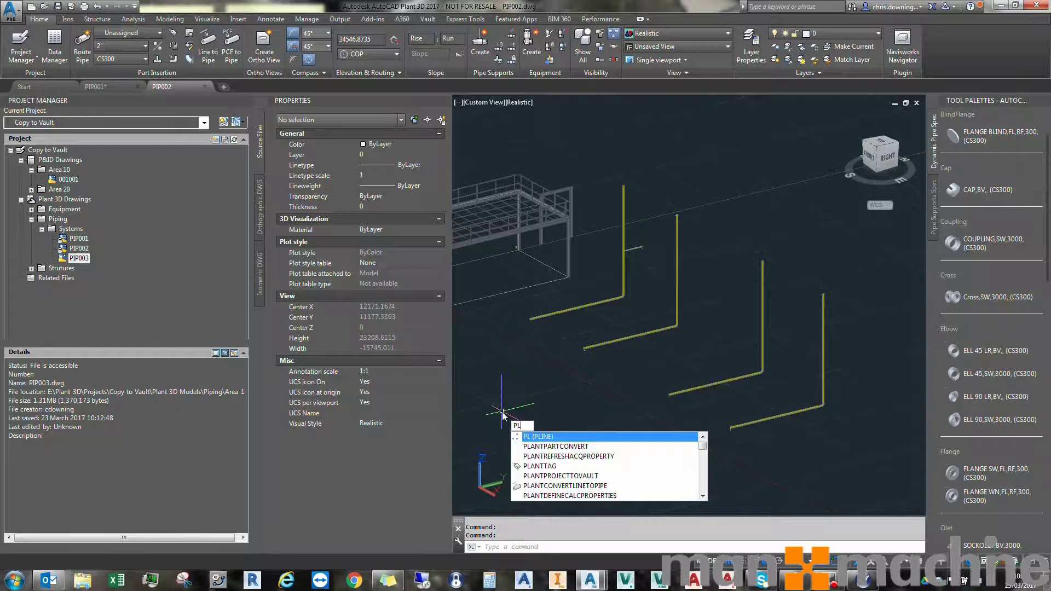
pyautogui.press('Down')
pyautogui.press('Down')
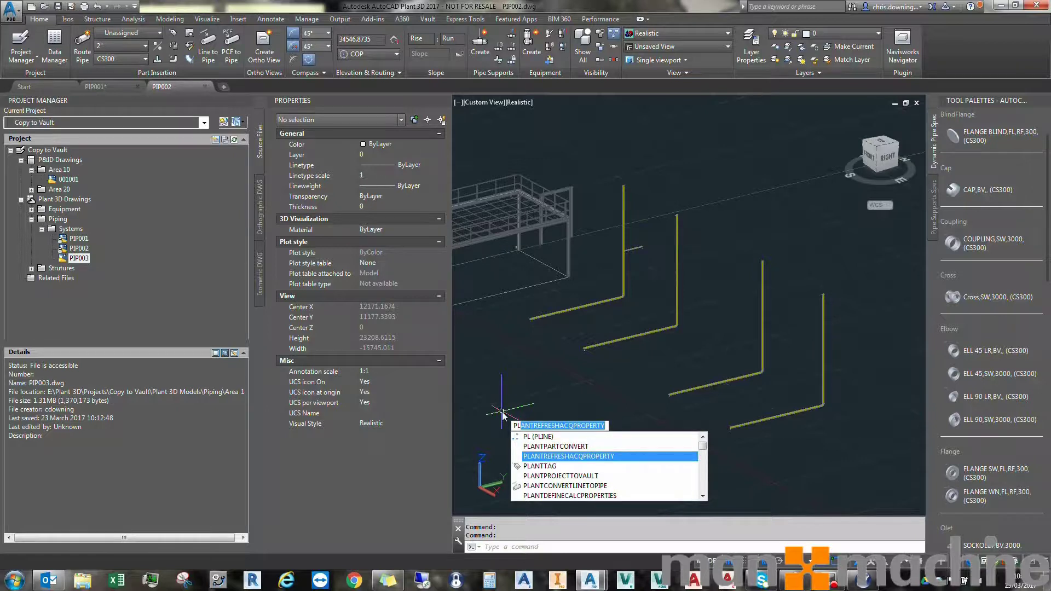
pyautogui.press('Return')
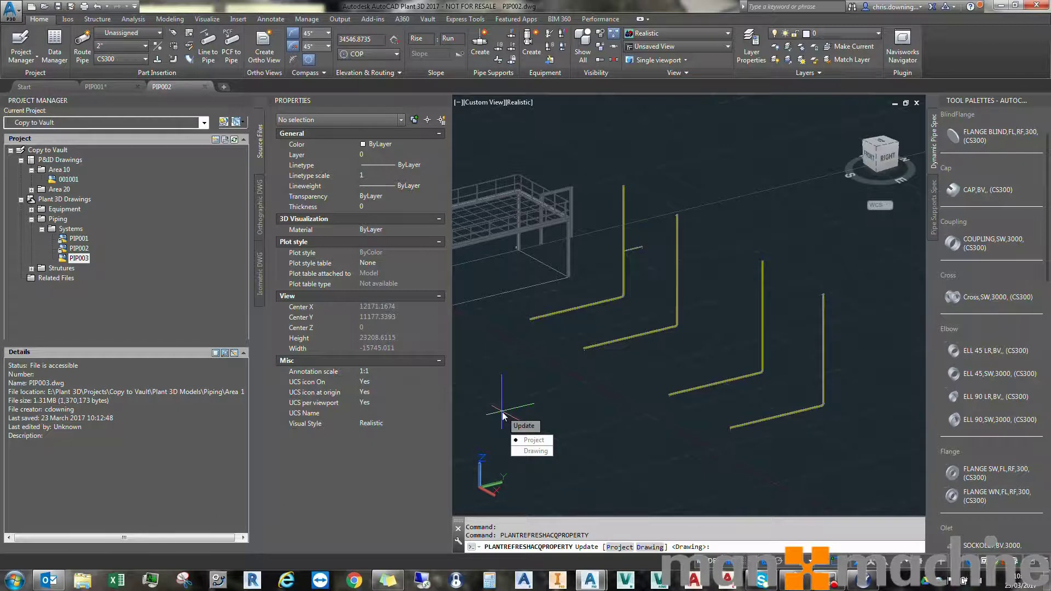
pyautogui.write('P')
pyautogui.press('Return')
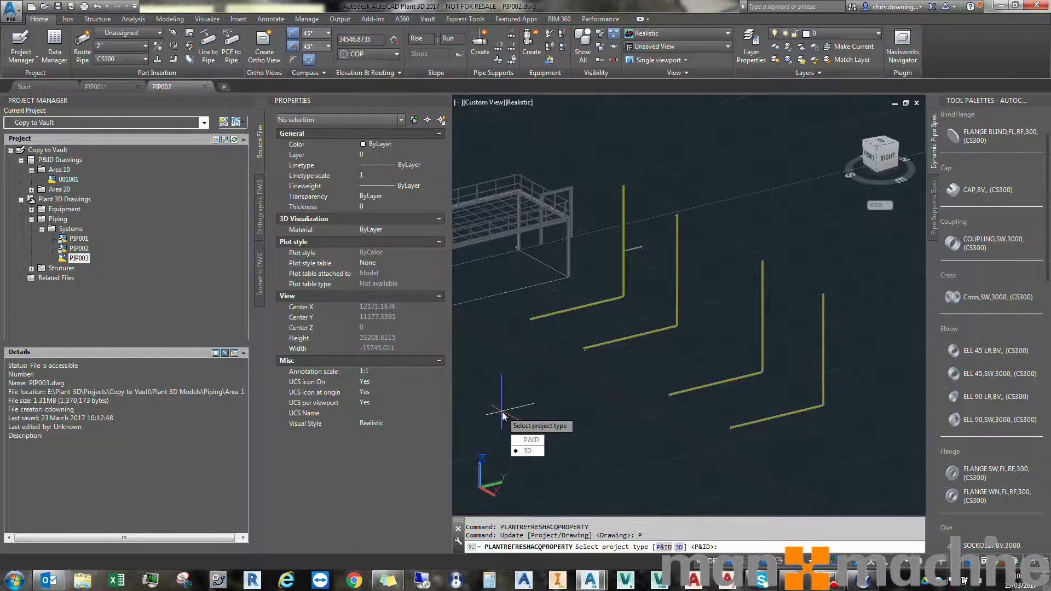
pyautogui.press('Return')
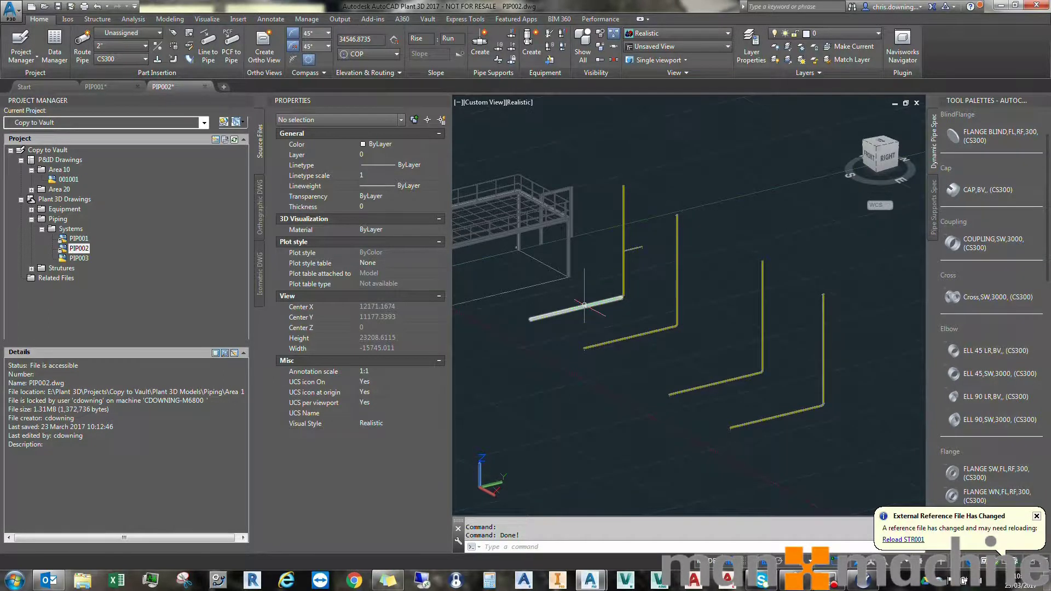
# Inspect the tags of the four horizontal pipes in drawing PIP002, one pipe after another
pyautogui.moveTo(583, 305)
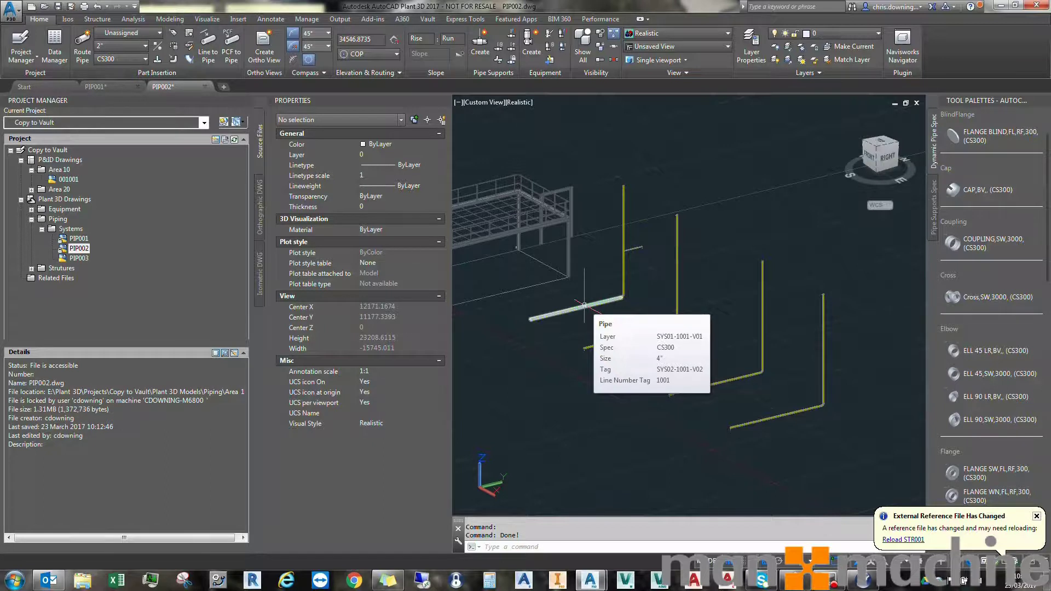
pyautogui.click(584, 304)
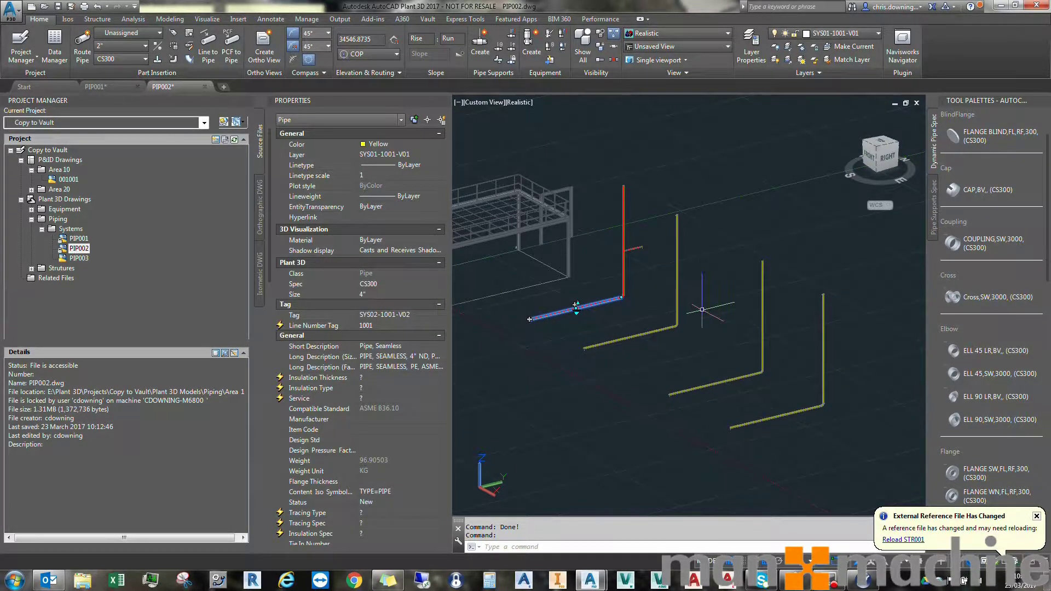
pyautogui.press('Escape')
pyautogui.click(630, 337)
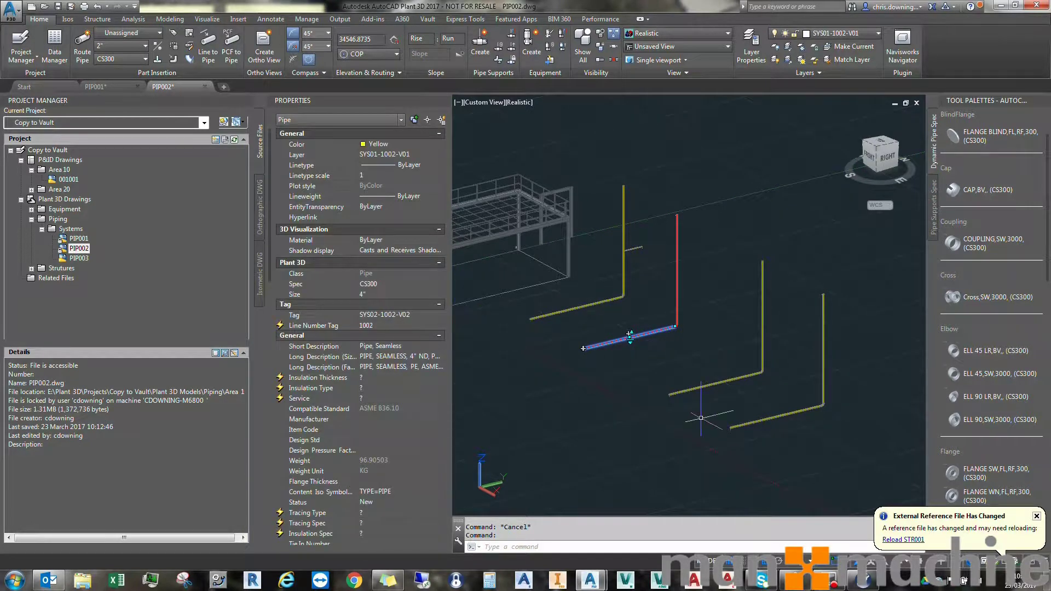
pyautogui.press('Escape')
pyautogui.click(722, 380)
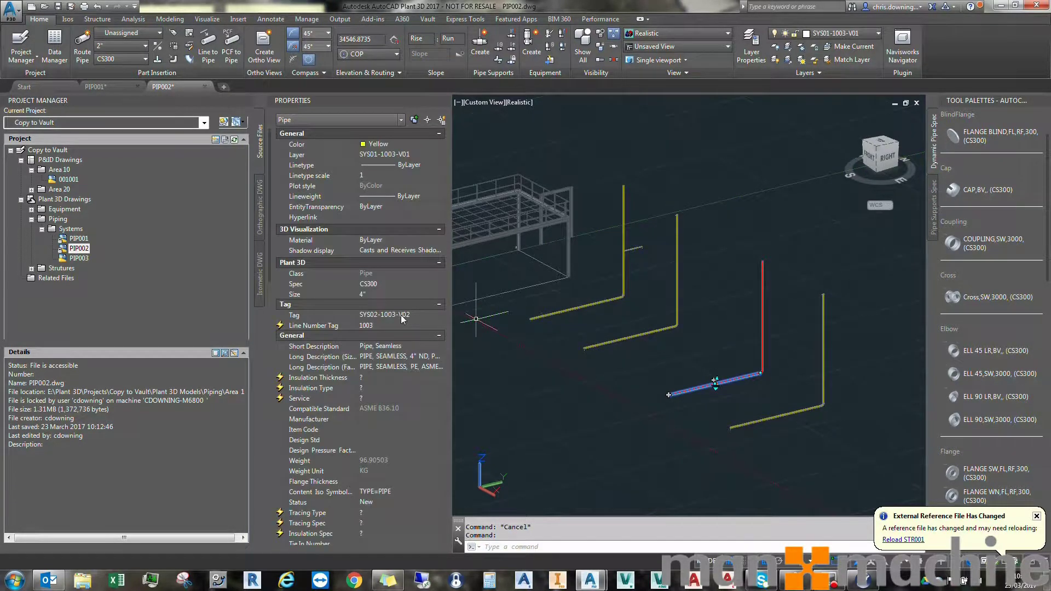
pyautogui.press('Escape')
pyautogui.click(826, 422)
pyautogui.click(763, 422)
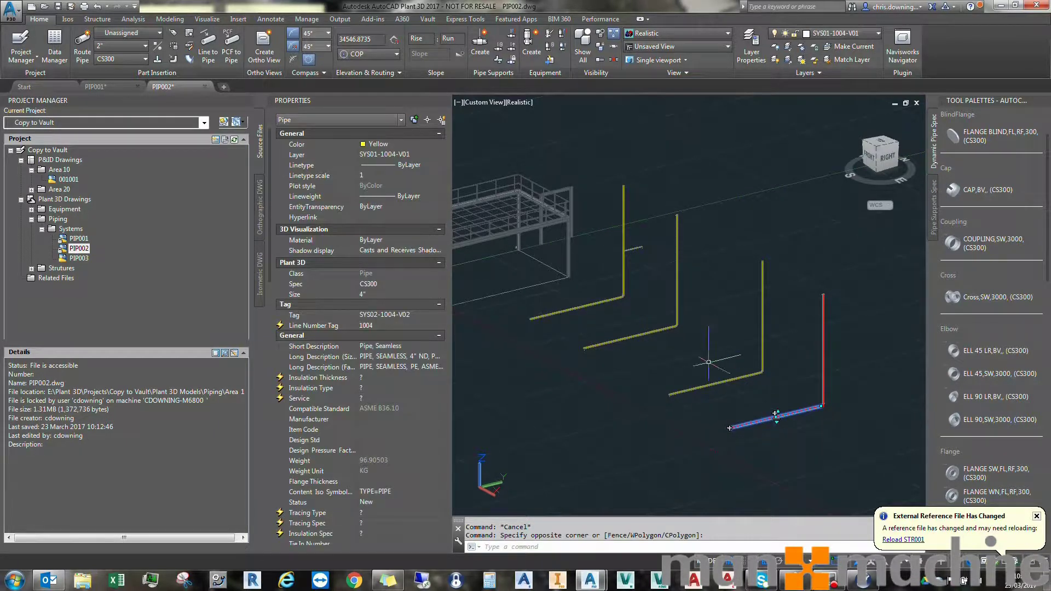
pyautogui.press('Escape')
# Open drawing PIP003 and inspect the tag of the horizontal pipe nearest the steel structure
pyautogui.doubleClick(78, 258)
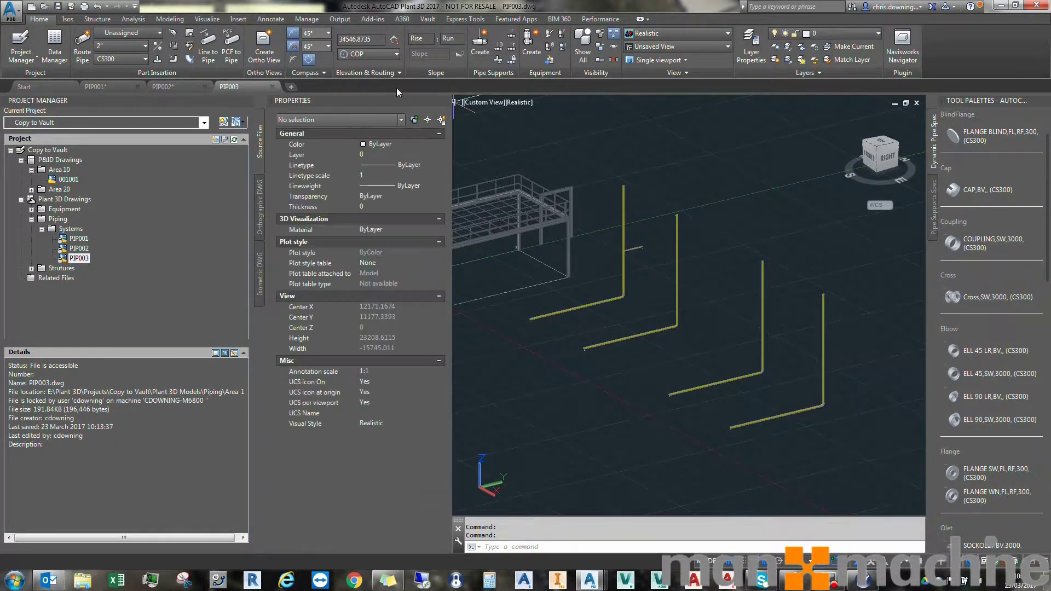
pyautogui.click(591, 306)
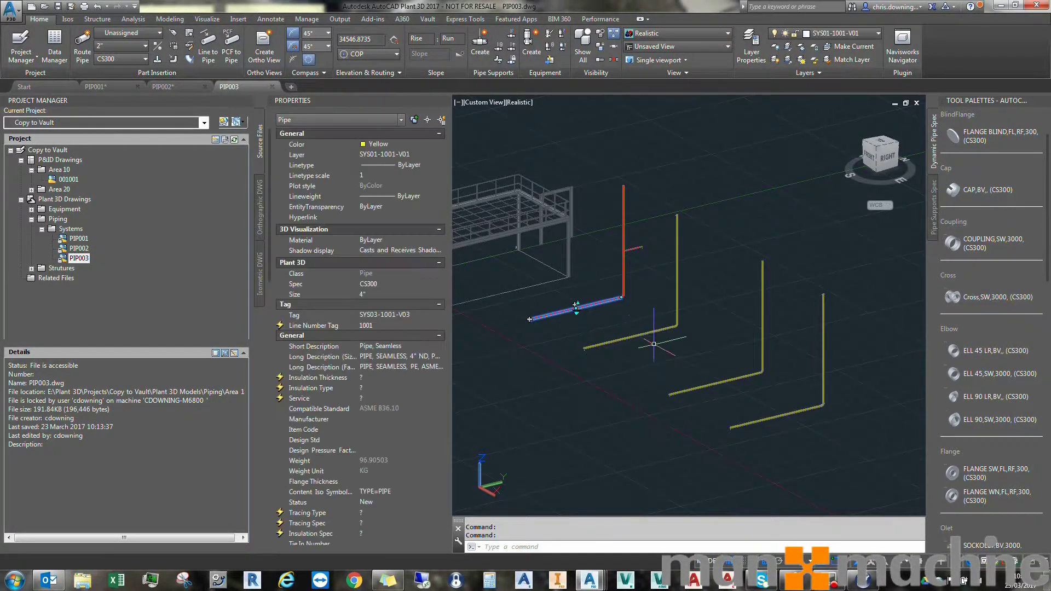